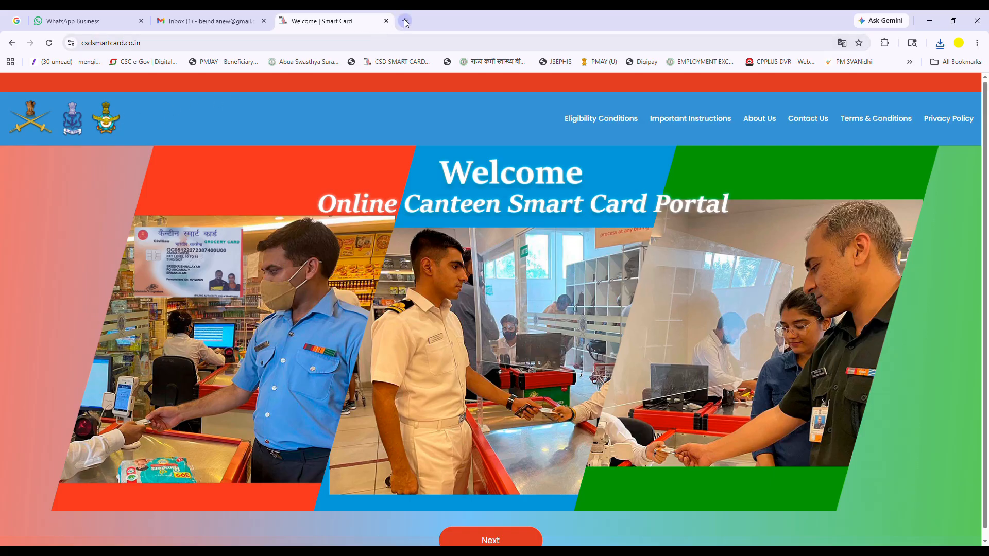
# Step: Search Google for 'canteen card apply' in a new browser tab
pyautogui.scroll(-1, 399, 251)
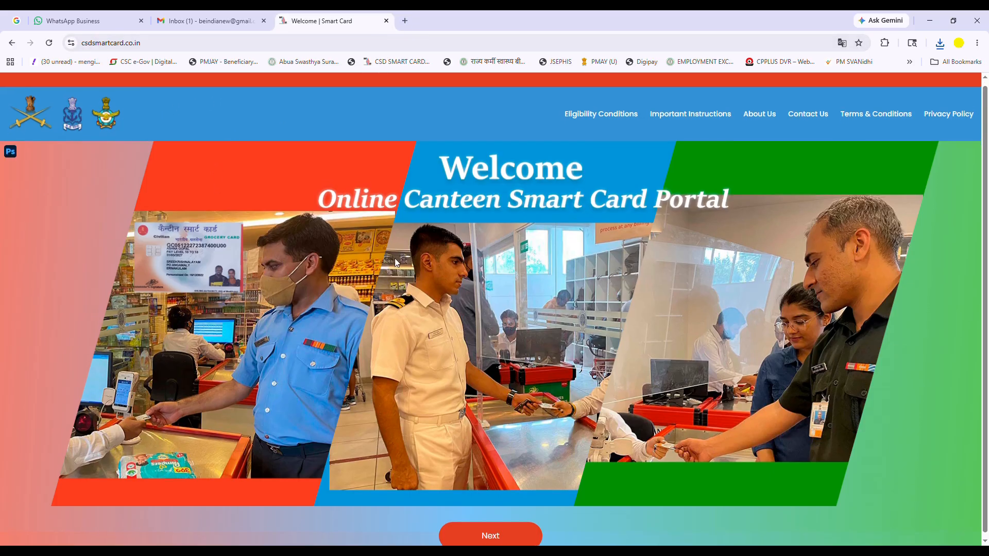
pyautogui.scroll(1, 480, 291)
pyautogui.scroll(-1, 480, 290)
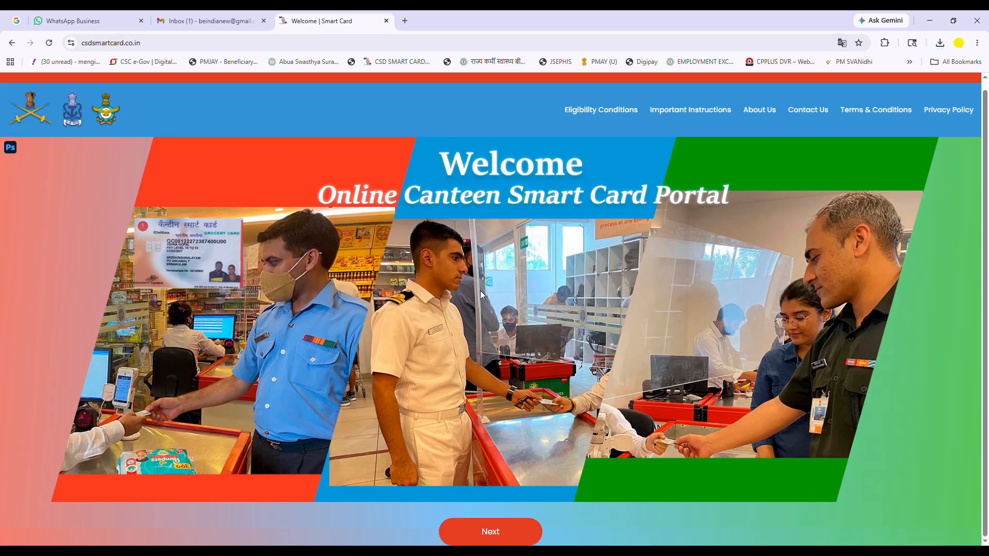
pyautogui.scroll(1, 480, 290)
pyautogui.scroll(-1, 480, 291)
pyautogui.click(405, 20)
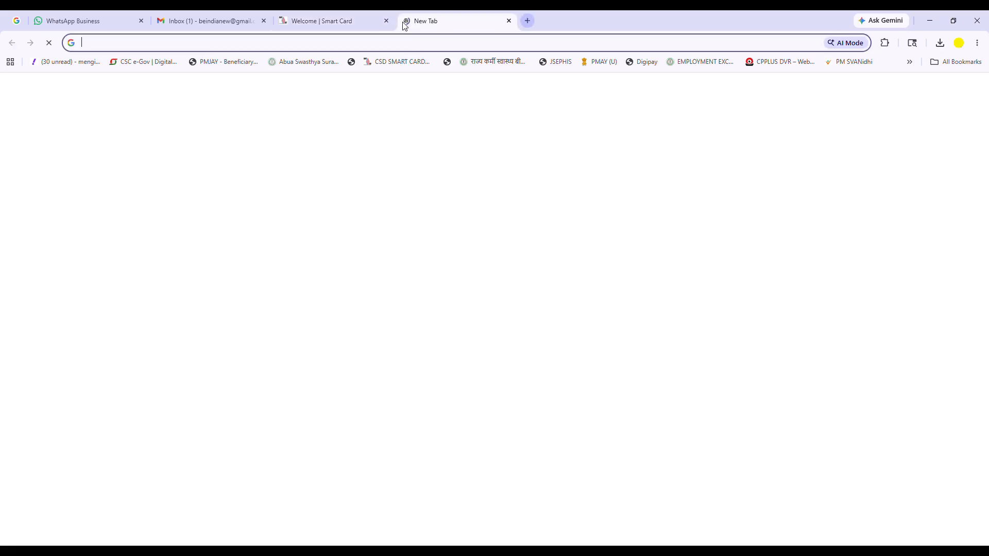
pyautogui.click(215, 46)
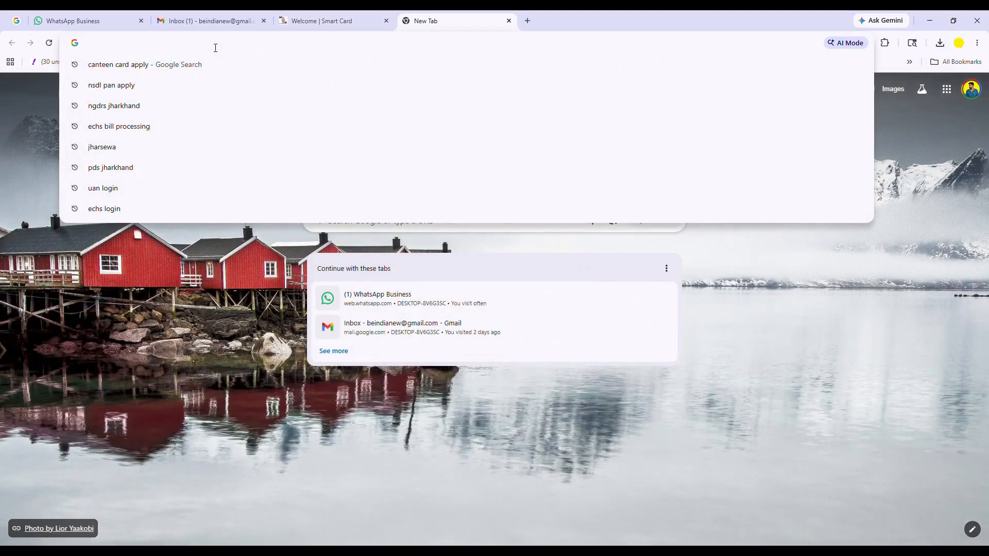
pyautogui.write('CANTEEn card apply')
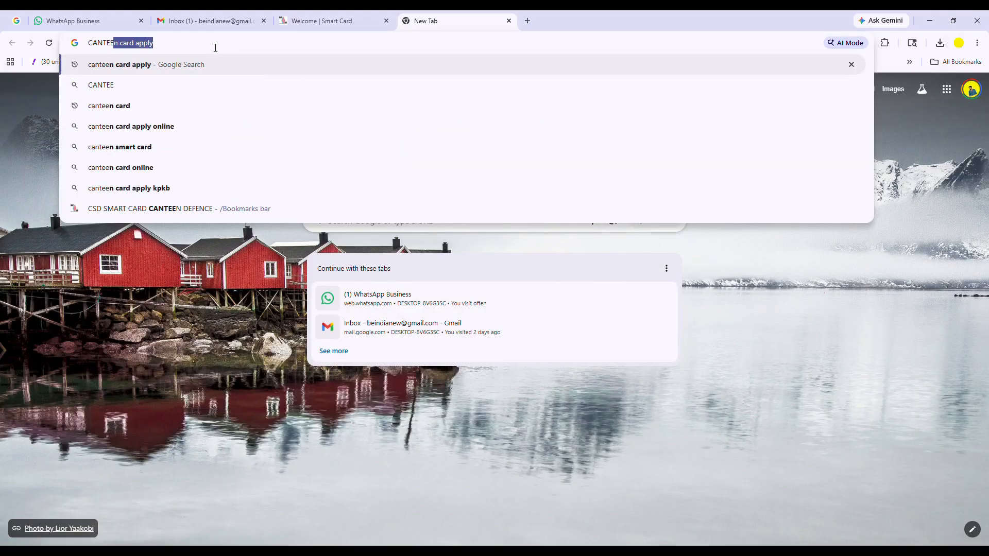
pyautogui.press('Right')
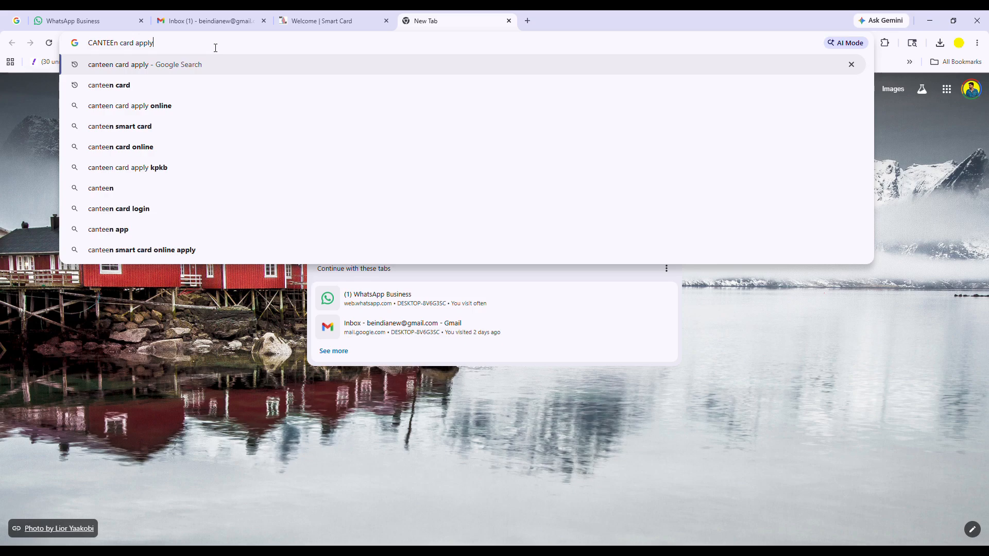
pyautogui.press('Return')
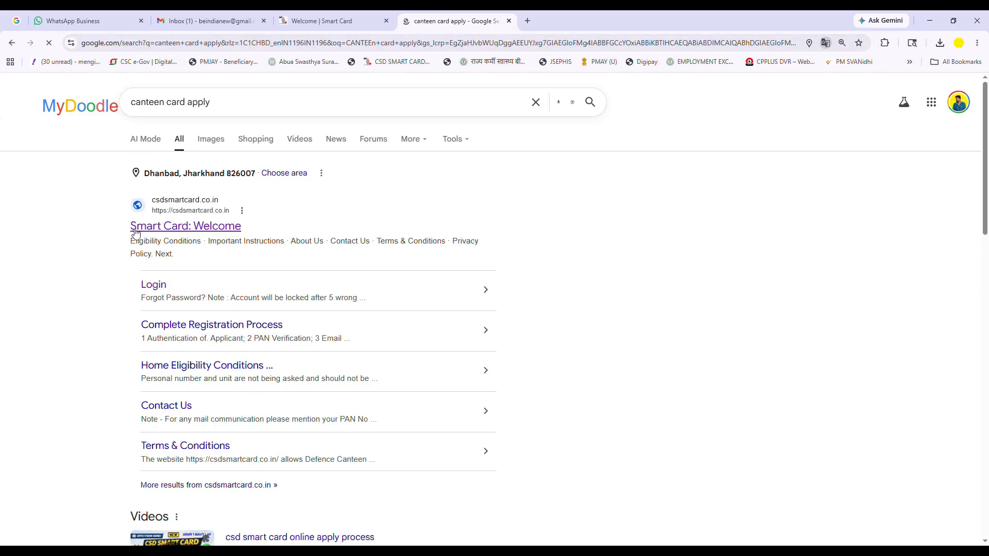
# Step: Open the csdsmartcard.co.in 'Smart Card: Welcome' result in its own tab and view it
pyautogui.moveTo(119, 221)
pyautogui.mouseDown()
pyautogui.moveTo(249, 220)
pyautogui.moveTo(121, 232)
pyautogui.mouseUp()
pyautogui.middleClick(202, 231)
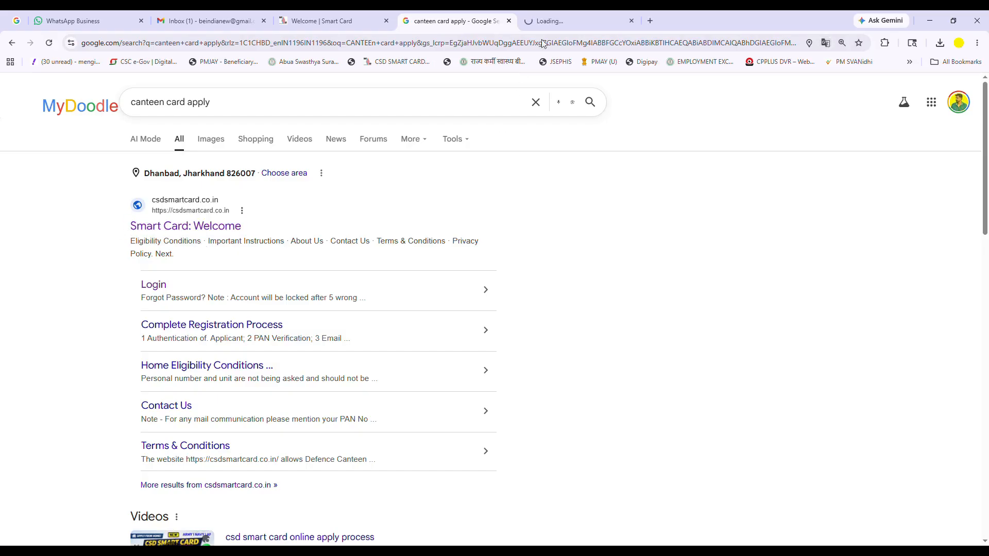
pyautogui.click(558, 22)
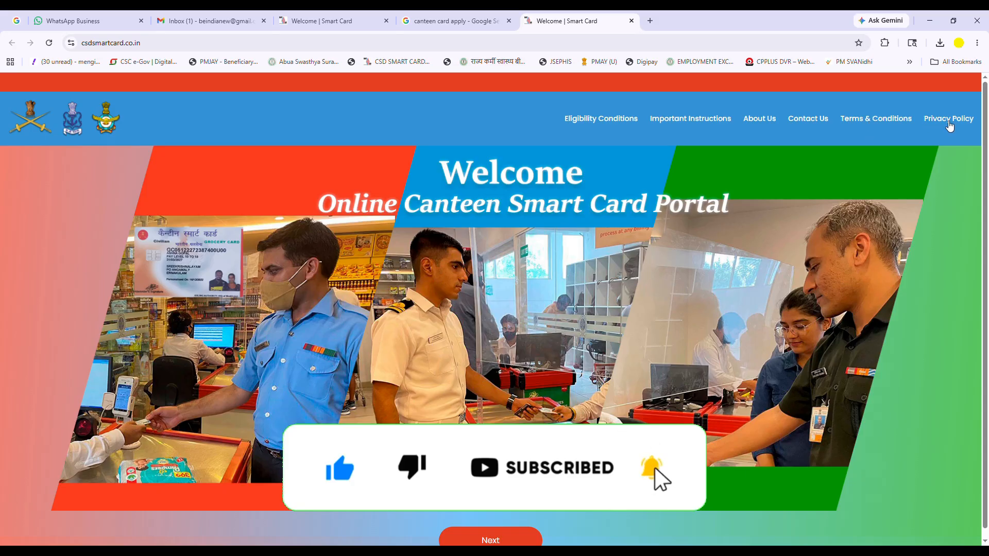
# Step: Advance from the welcome page and scroll through the Eligibility Conditions
pyautogui.scroll(-1, 494, 466)
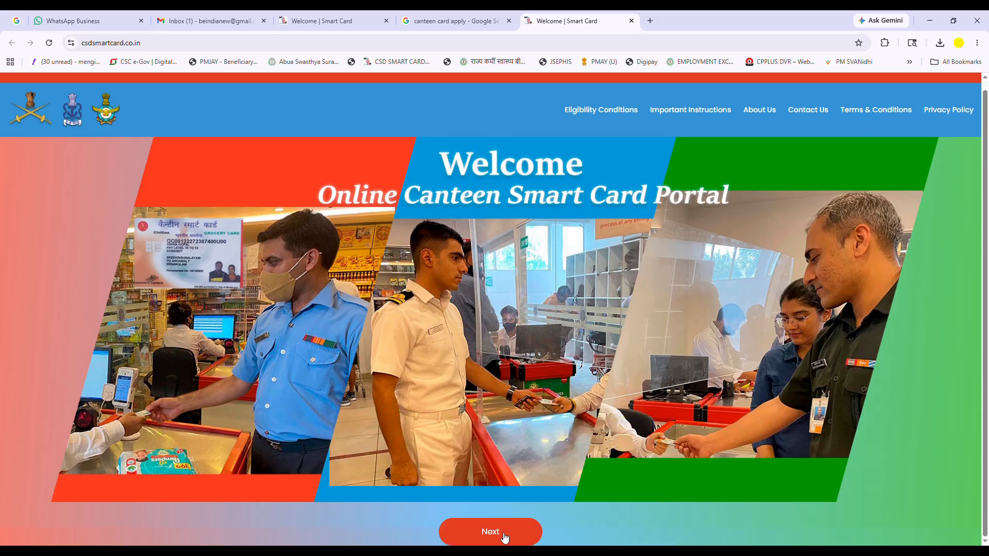
pyautogui.click(504, 537)
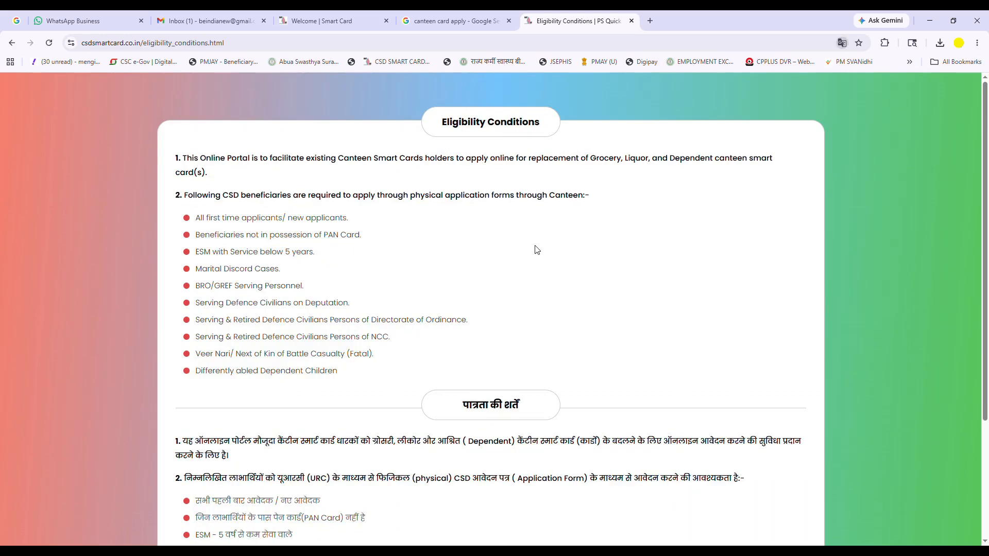
pyautogui.scroll(-1, 426, 230)
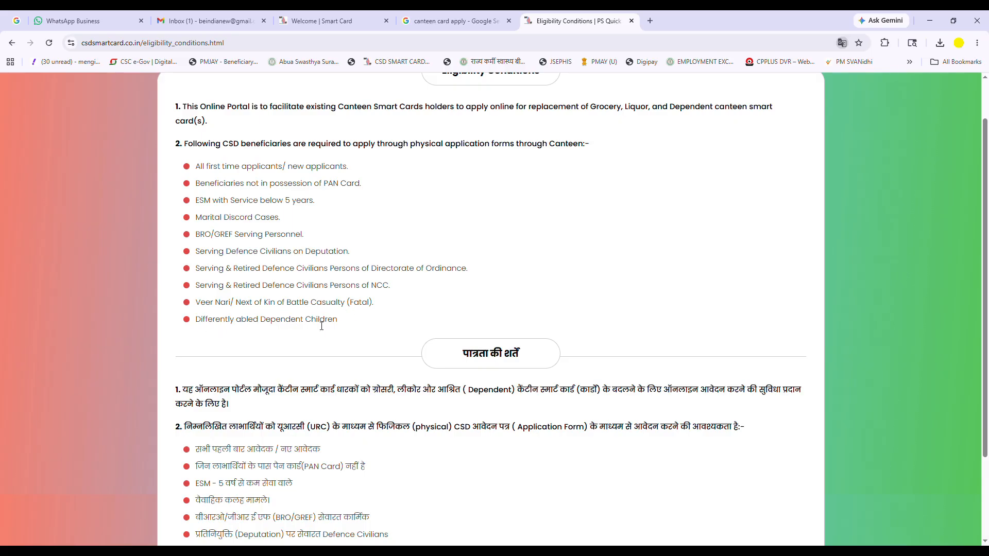
pyautogui.scroll(1, 359, 335)
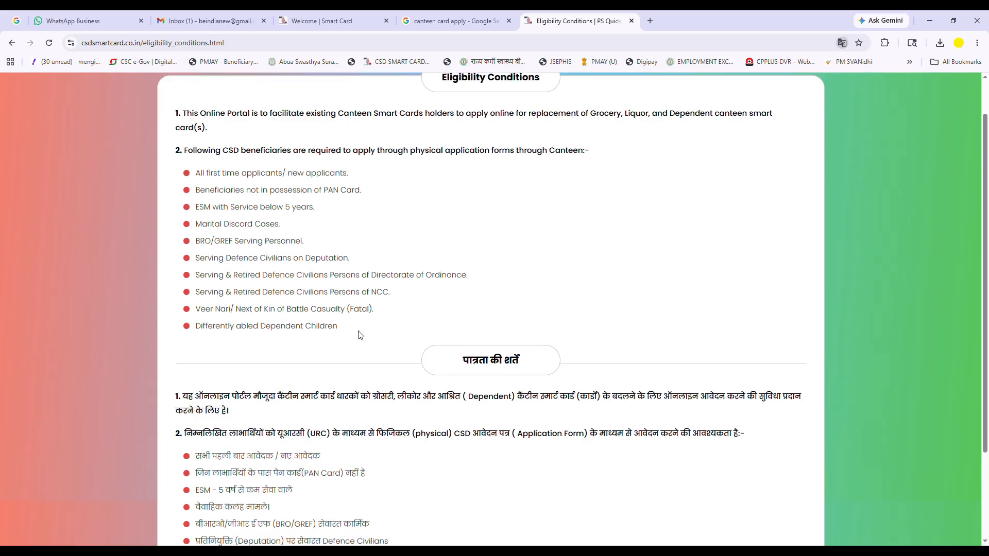
pyautogui.scroll(-3, 359, 335)
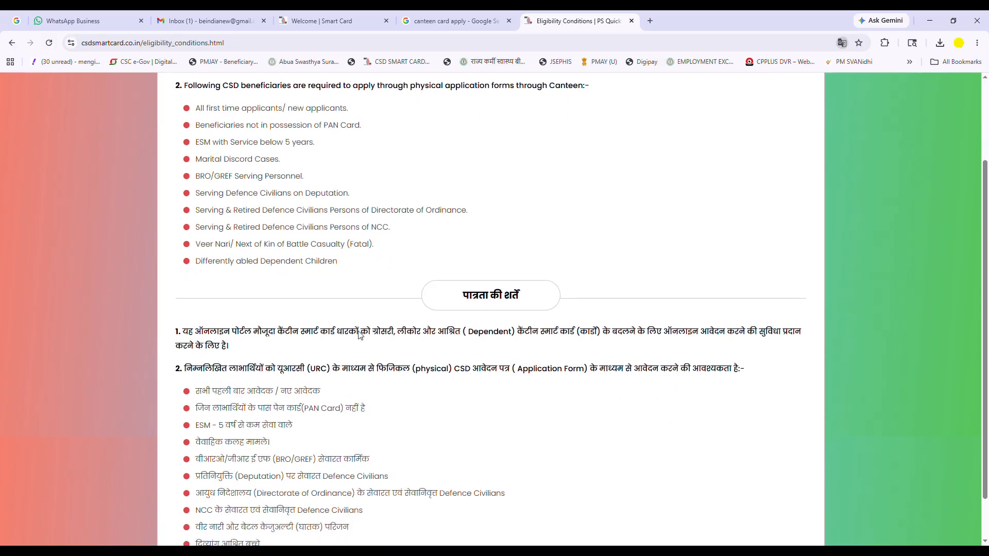
# Step: Continue to Important Instructions and highlight the PAN, mobile, email and previous card serial requirements
pyautogui.click(500, 535)
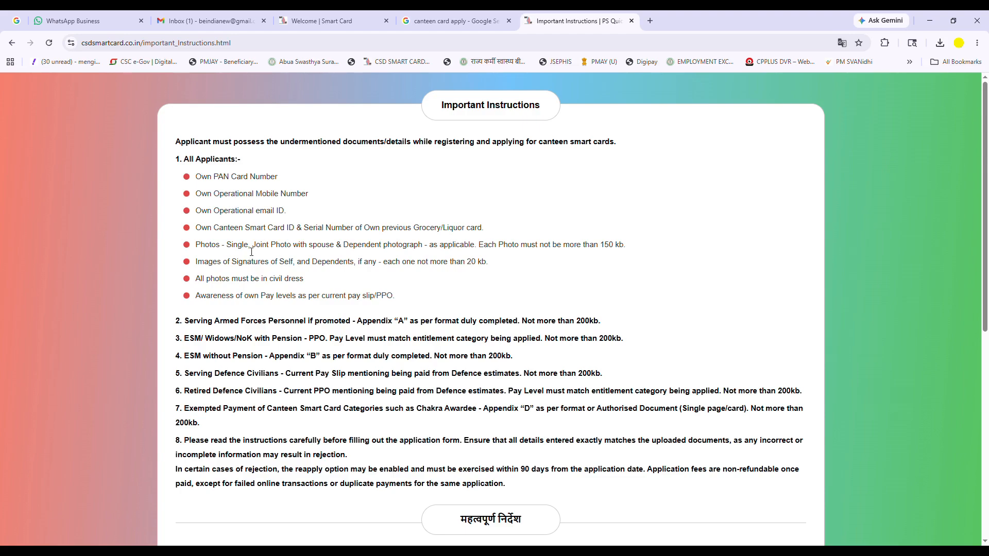
pyautogui.tripleClick(267, 180)
pyautogui.moveTo(195, 195); pyautogui.dragTo(315, 199)
pyautogui.moveTo(198, 212); pyautogui.dragTo(289, 213)
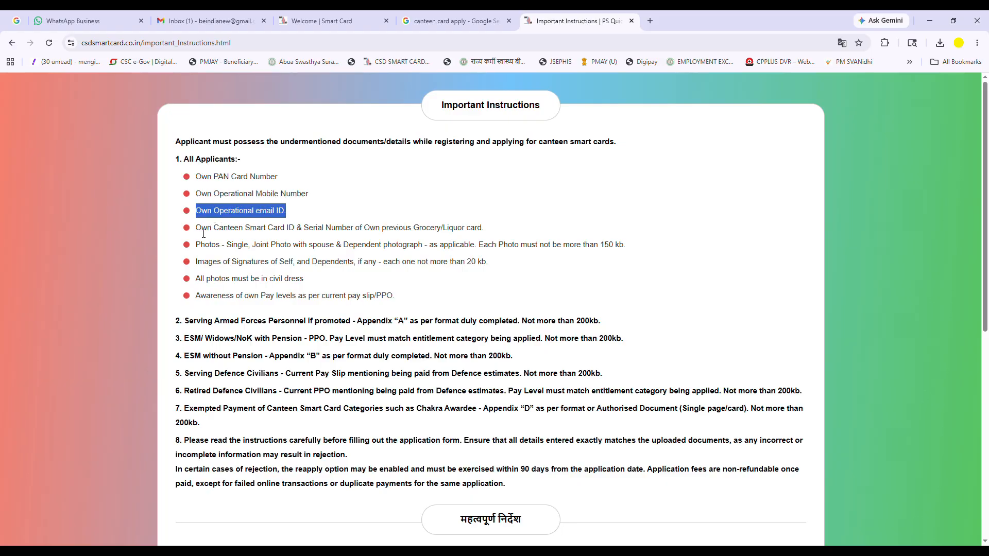
pyautogui.moveTo(197, 230); pyautogui.dragTo(490, 229)
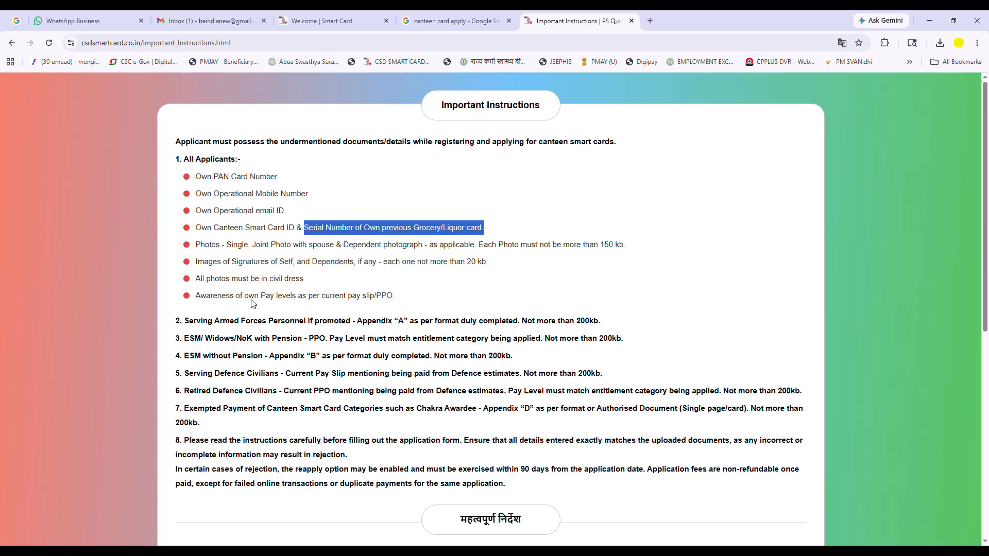
# Step: Highlight the photo, signature size, civil dress and pay level requirements, then scroll to the bottom
pyautogui.moveTo(201, 251); pyautogui.dragTo(631, 247)
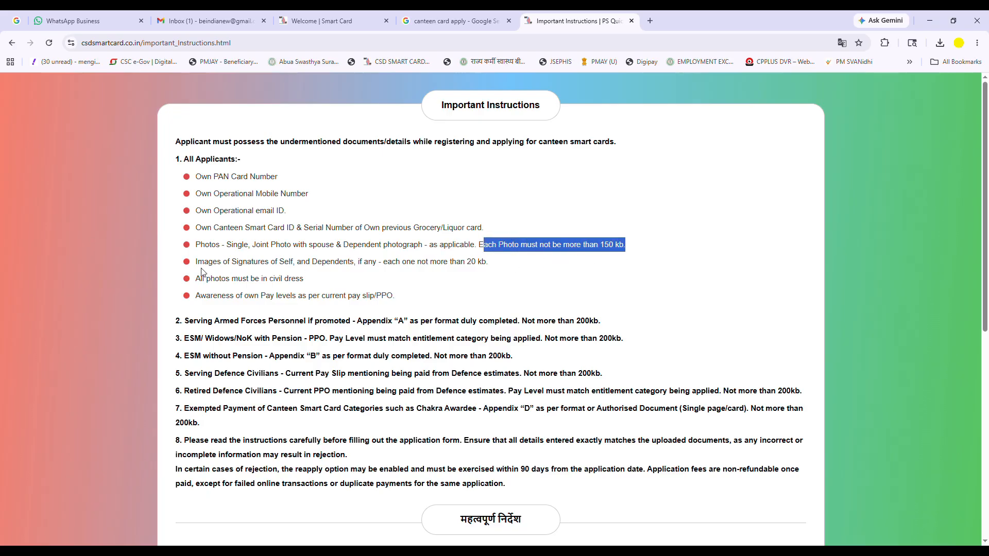
pyautogui.moveTo(197, 265); pyautogui.dragTo(497, 268)
pyautogui.click(498, 269)
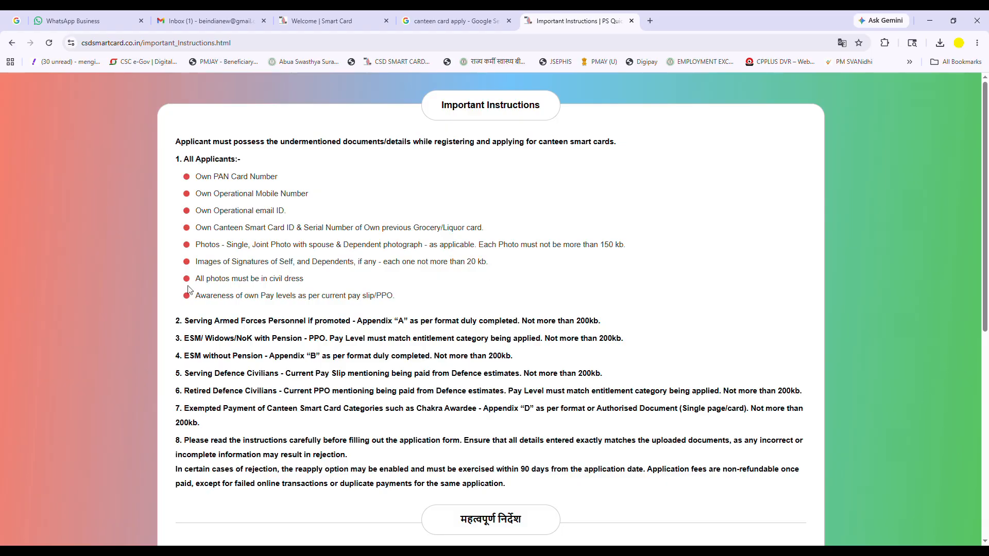
pyautogui.moveTo(195, 280); pyautogui.dragTo(309, 282)
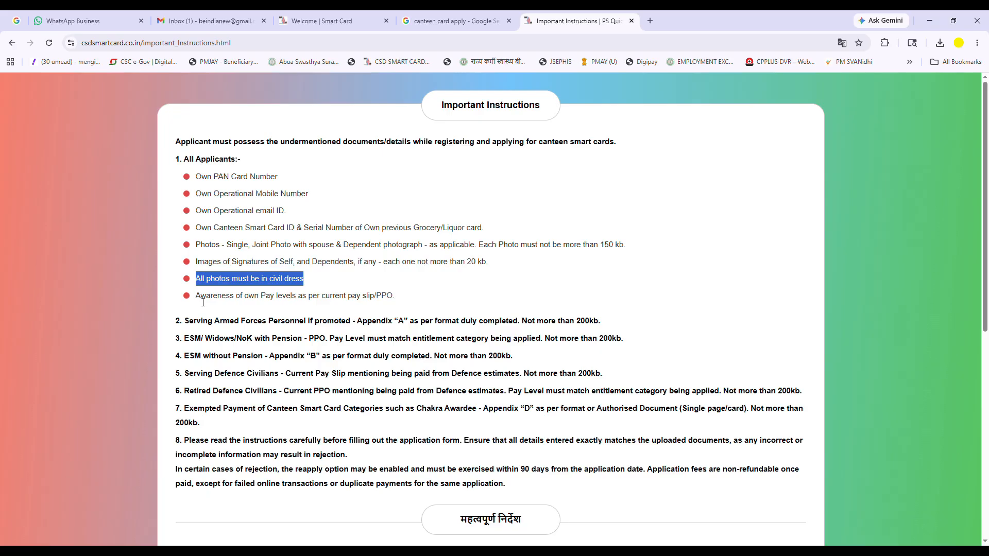
pyautogui.moveTo(196, 298); pyautogui.dragTo(402, 307)
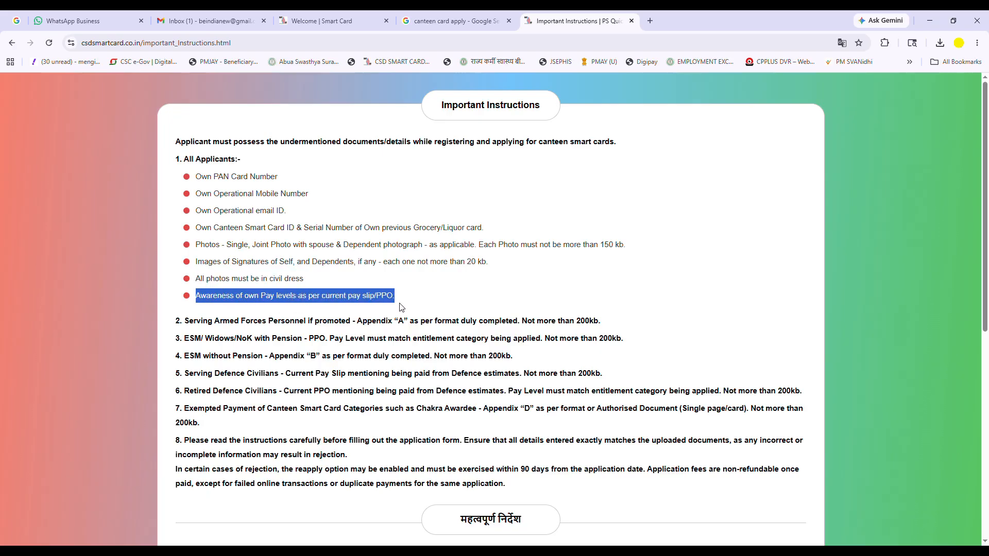
pyautogui.click(361, 307)
pyautogui.scroll(-1, 311, 353)
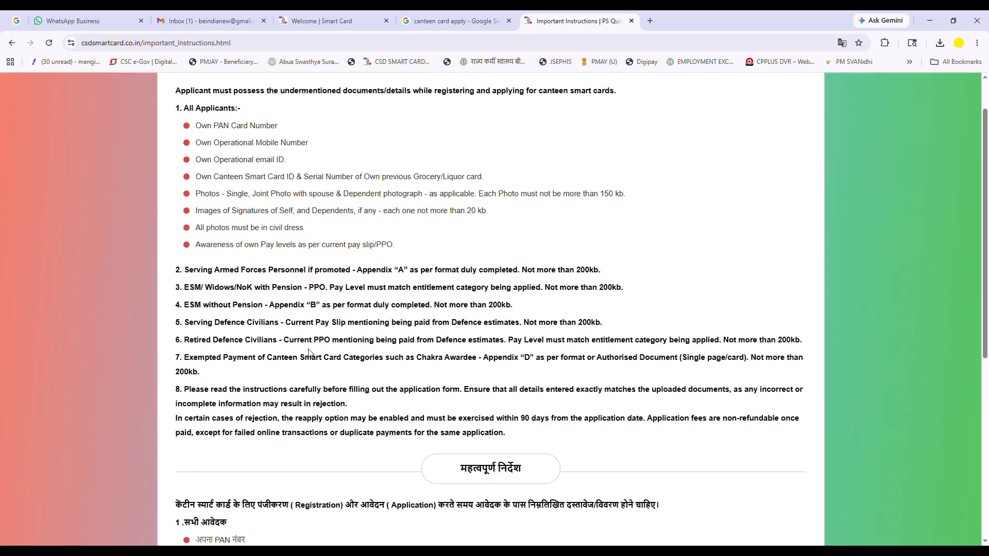
pyautogui.scroll(-6, 309, 353)
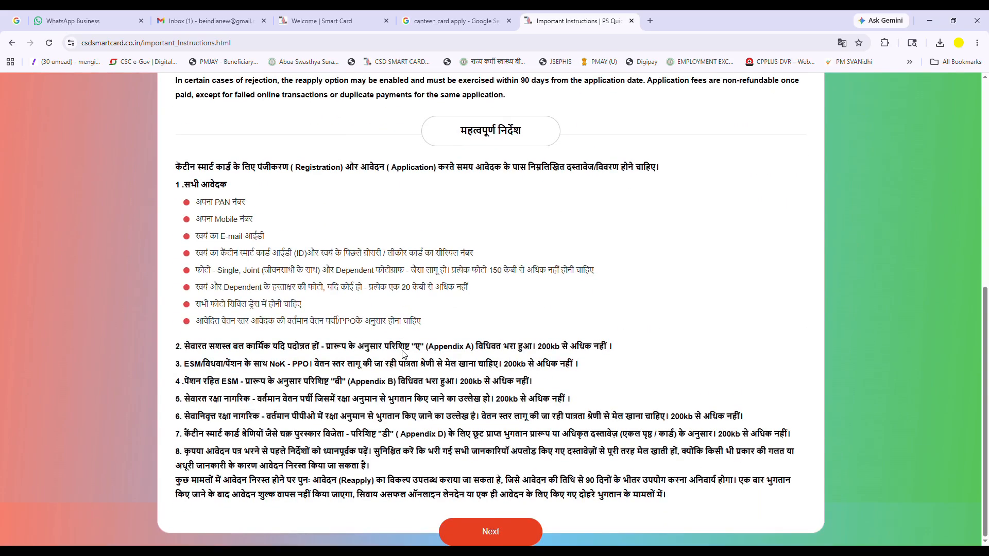
# Step: Start a new user registration and enter the primary Grocery/Liquor Card ID
pyautogui.click(496, 532)
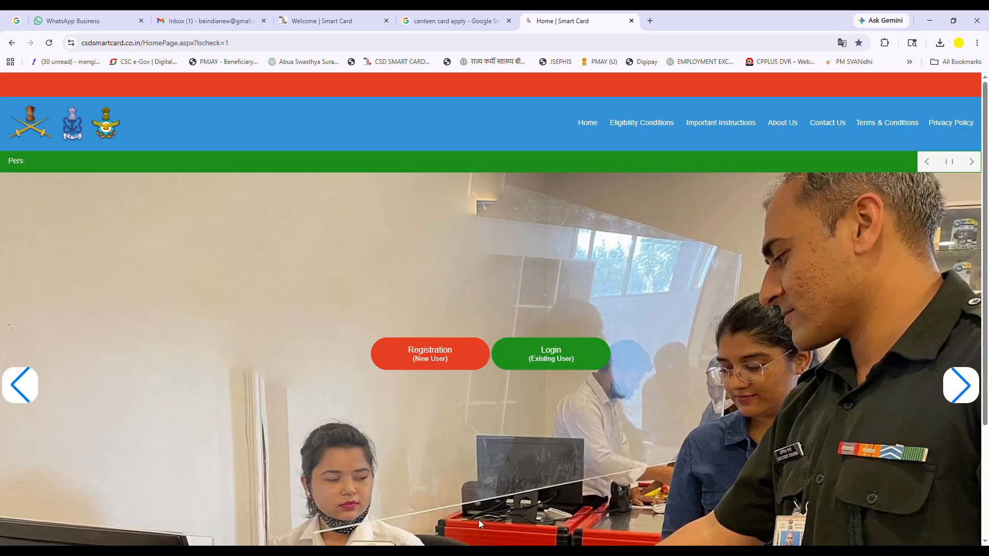
pyautogui.click(442, 356)
pyautogui.scroll(-1, 439, 355)
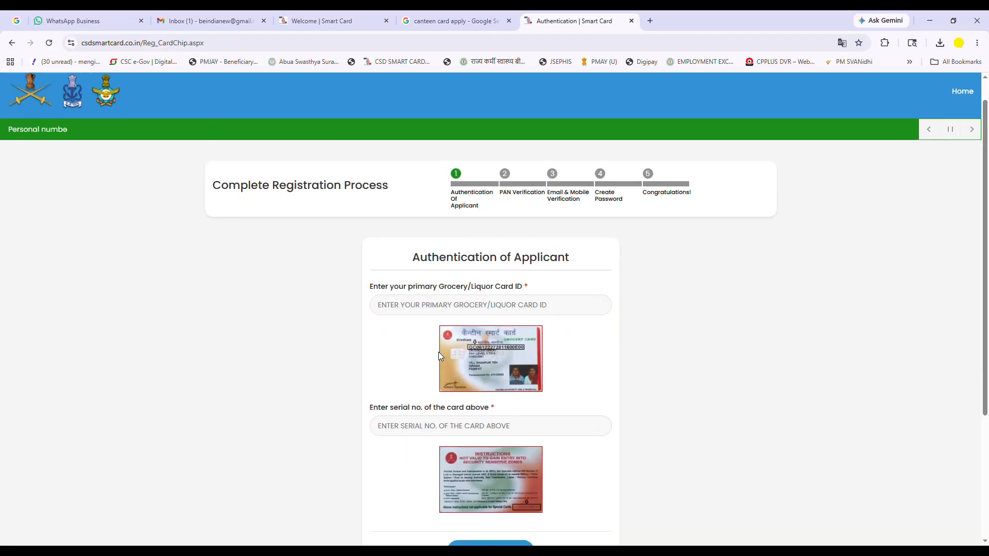
pyautogui.scroll(-1, 439, 356)
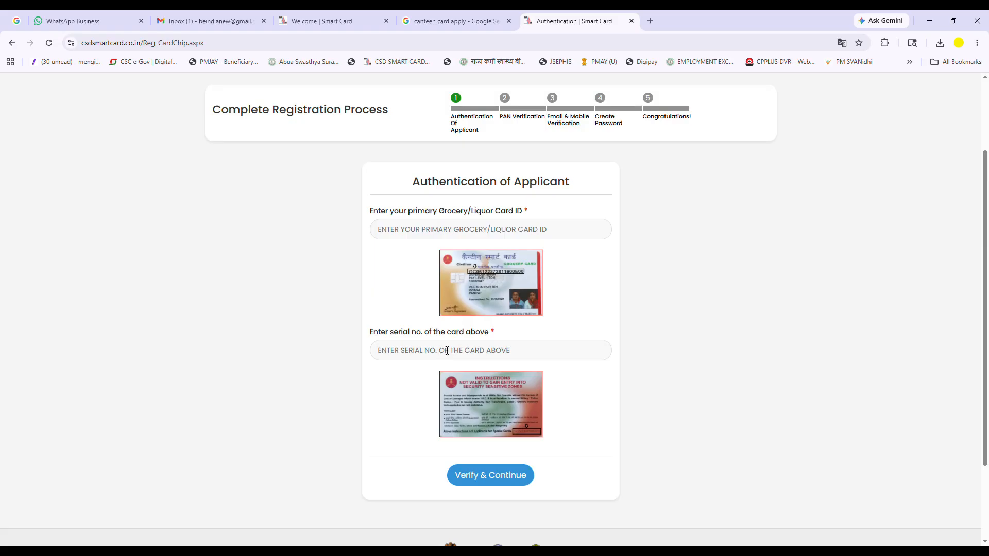
pyautogui.click(502, 230)
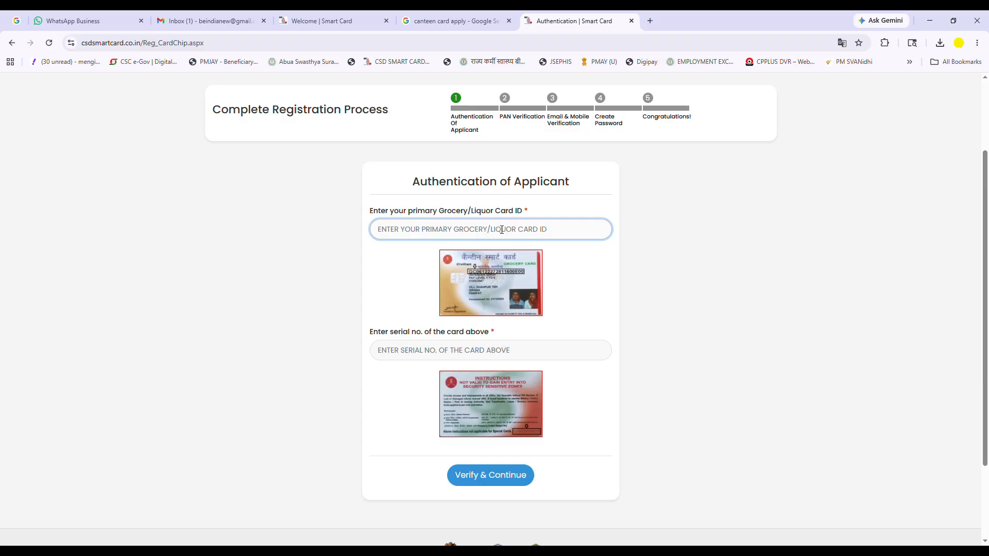
pyautogui.write('G')
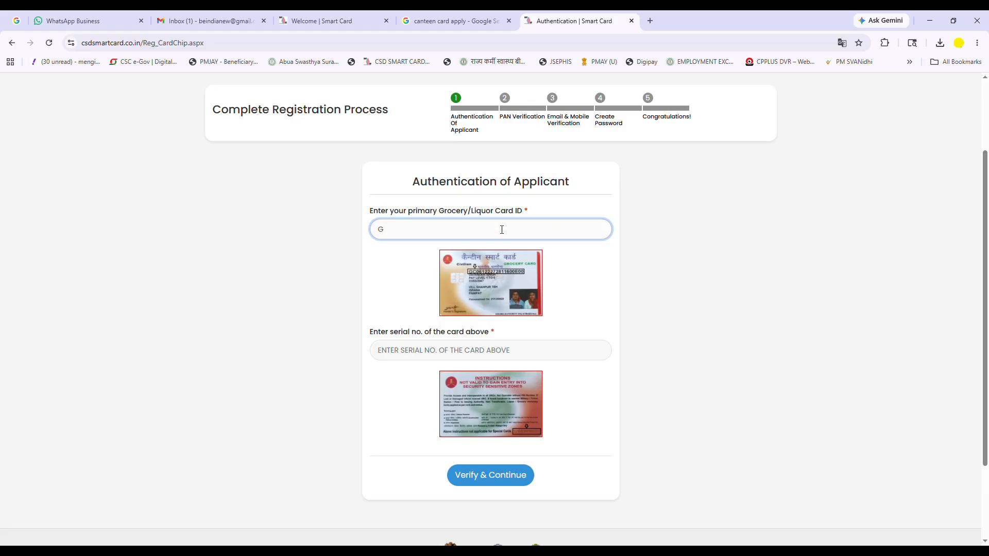
pyautogui.write('C')
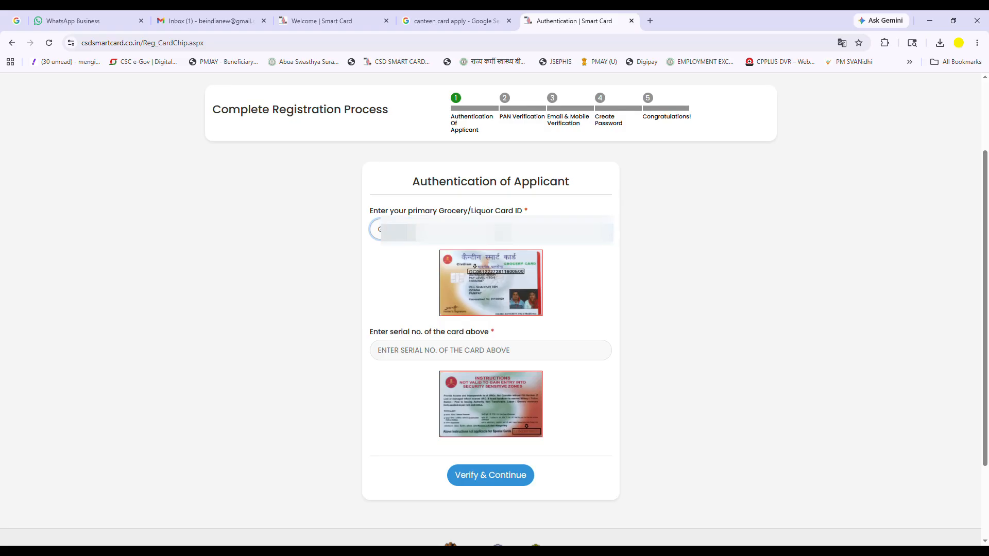
pyautogui.write('000')
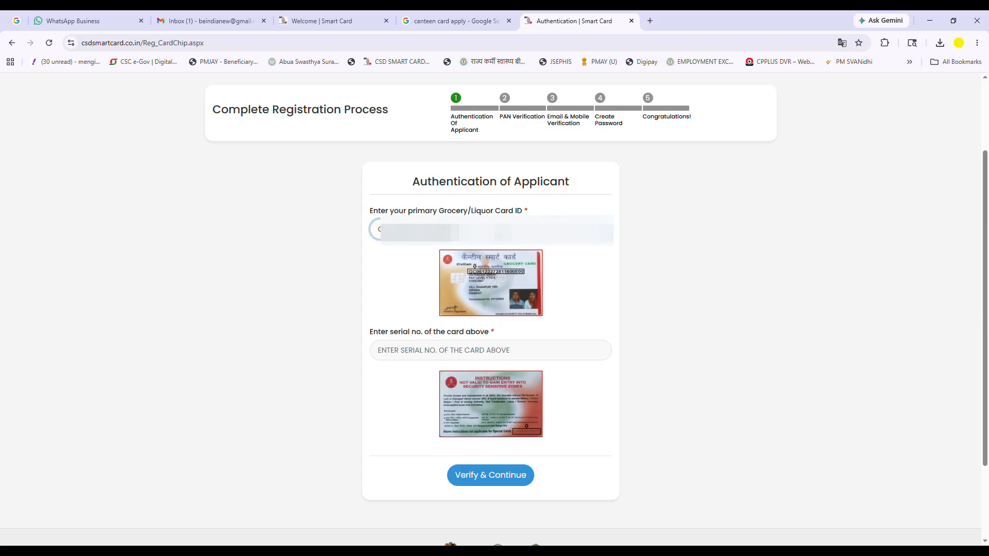
# Step: Read the serial number from the enlarged back-of-card image and enter it in the serial no. field
pyautogui.click(461, 360)
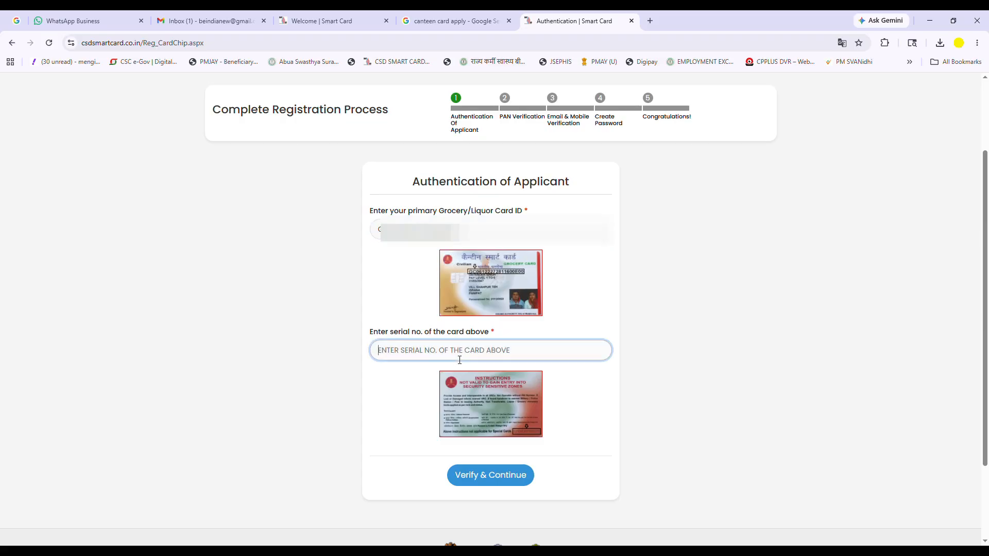
pyautogui.rightClick(524, 427)
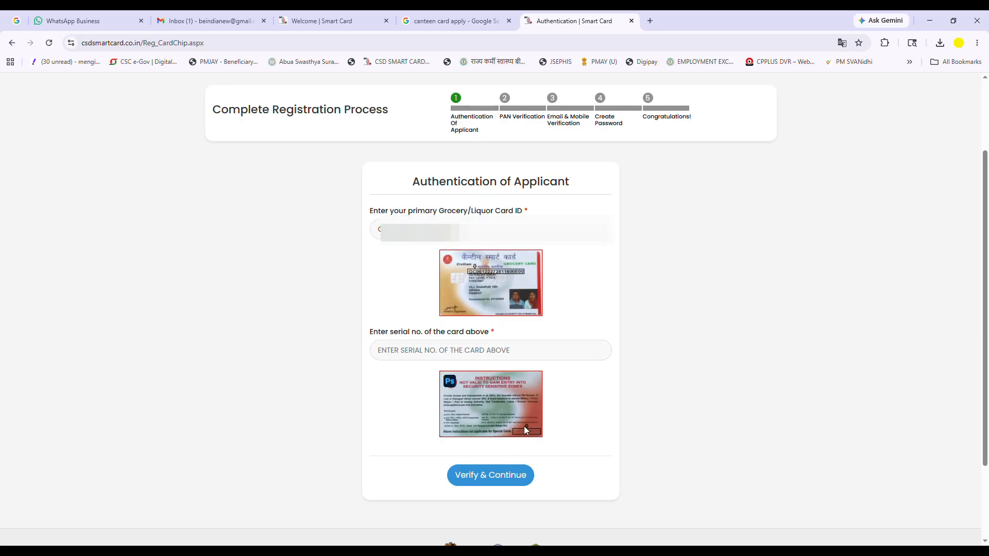
pyautogui.click(564, 239)
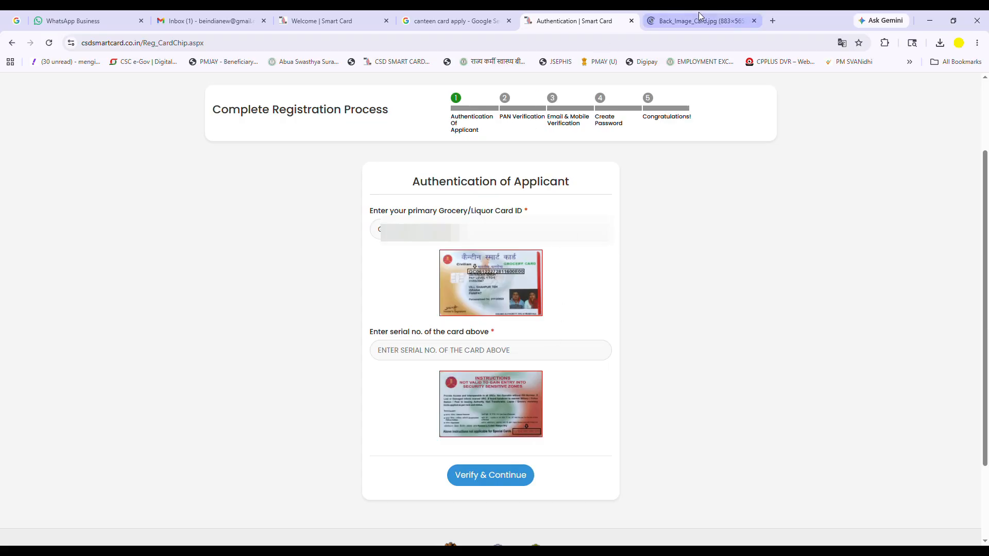
pyautogui.hotkey('ctrl', 'Tab')
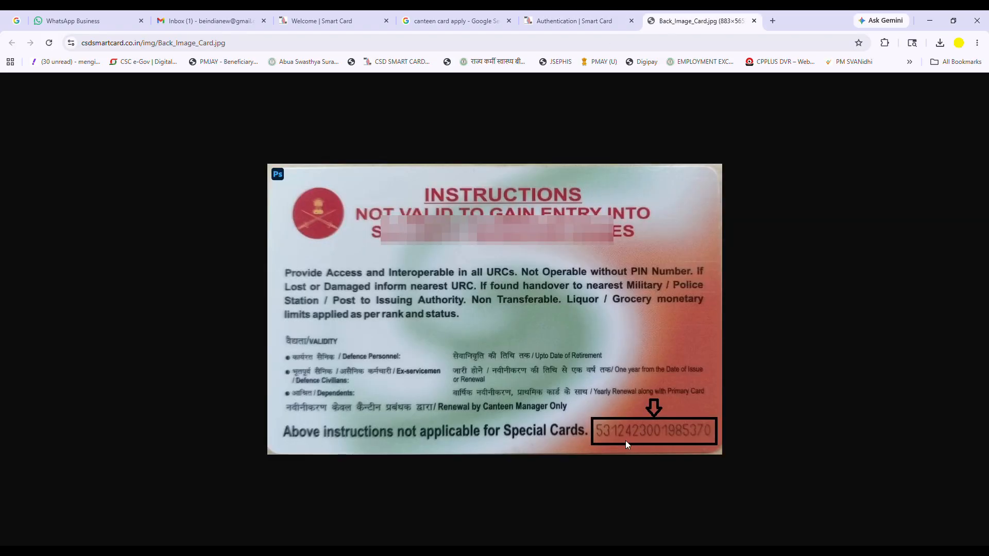
pyautogui.click(756, 23)
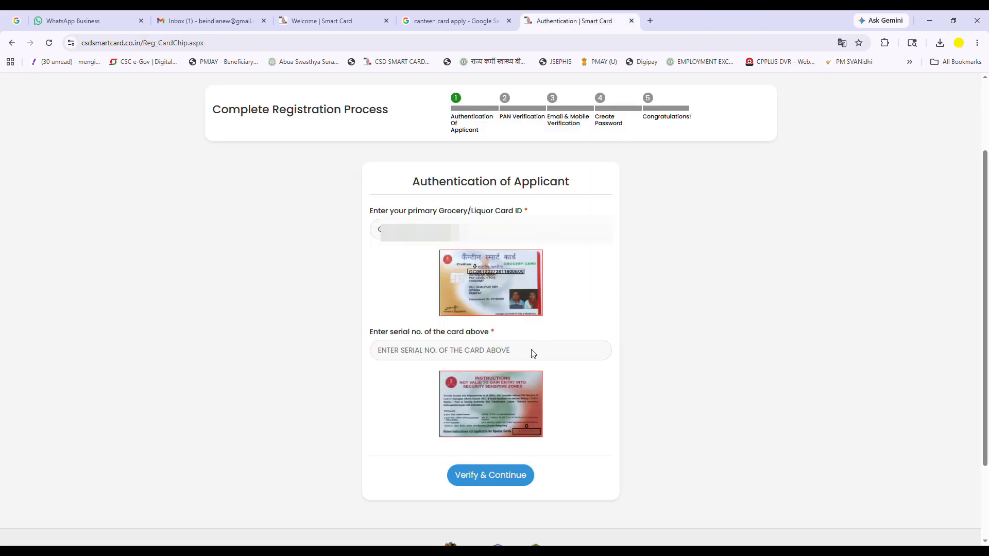
pyautogui.click(452, 352)
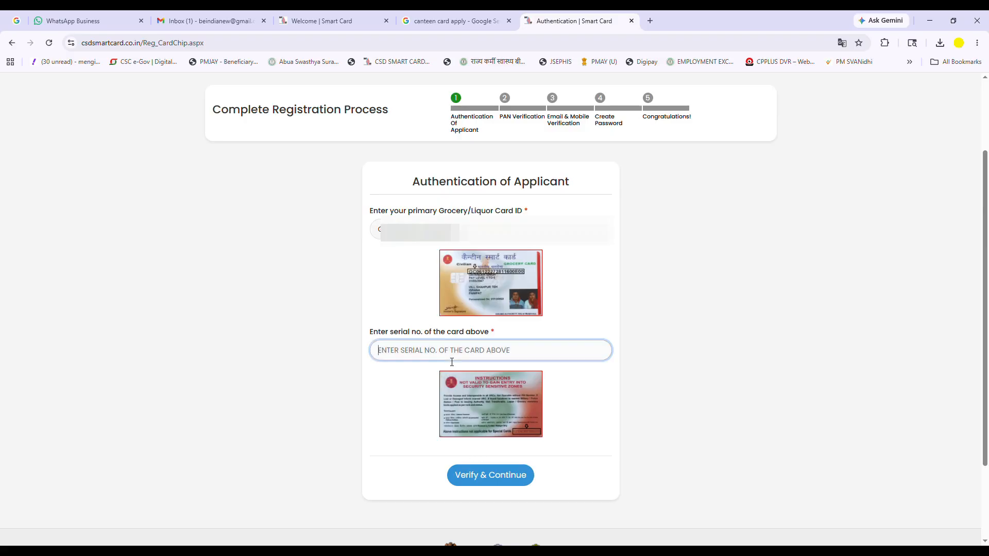
pyautogui.write('600')
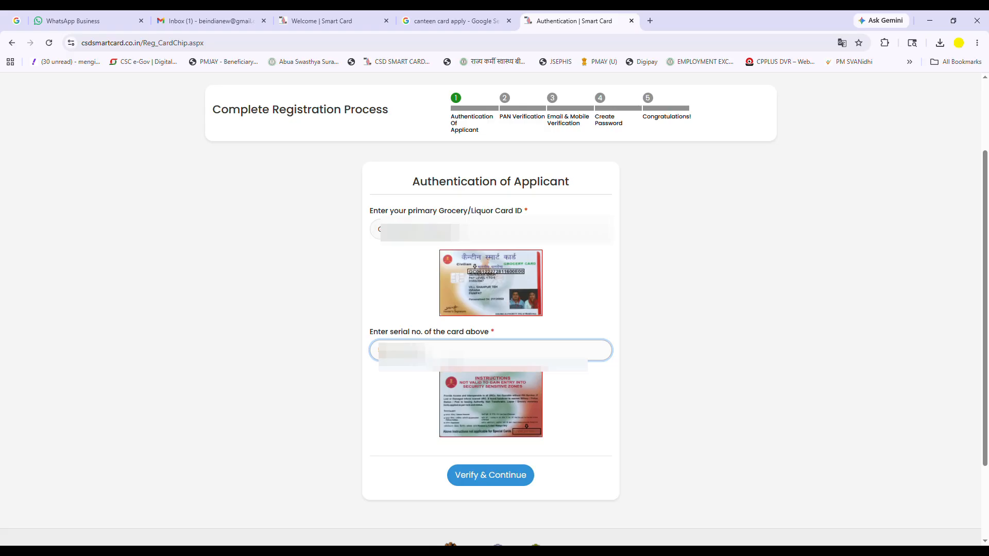
pyautogui.write('0')
# Step: Submit the card details, then enter the PAN card number and cardholder's name and verify them
pyautogui.click(516, 477)
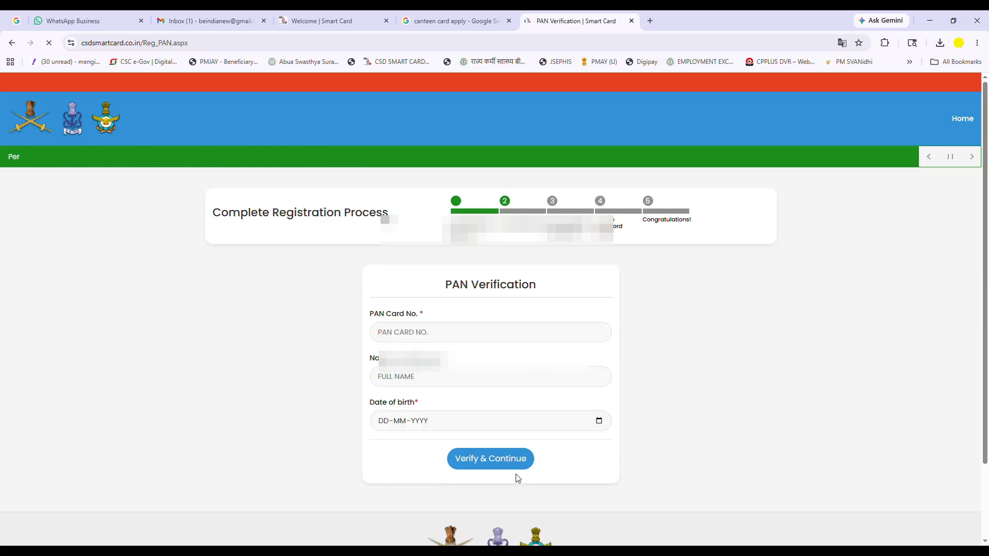
pyautogui.scroll(-1, 602, 468)
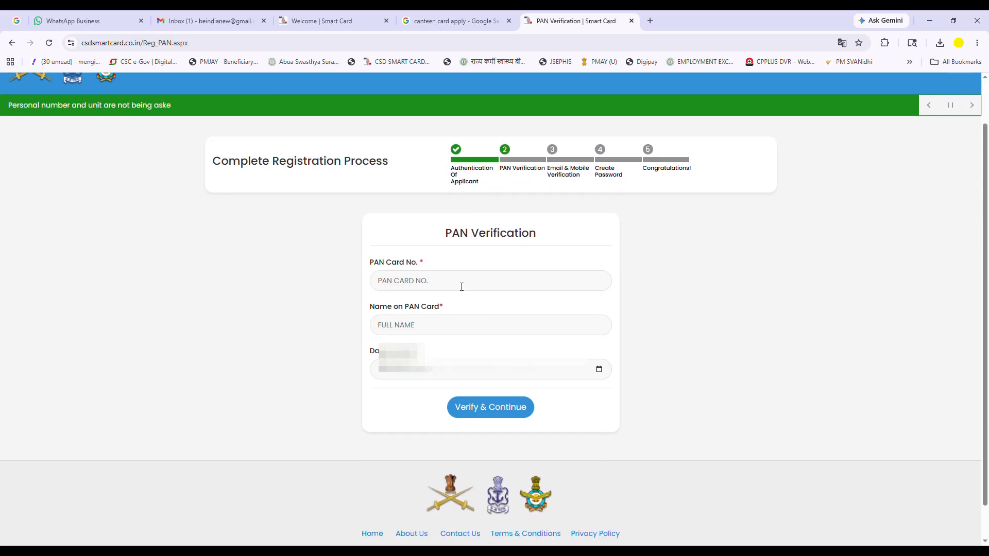
pyautogui.click(461, 287)
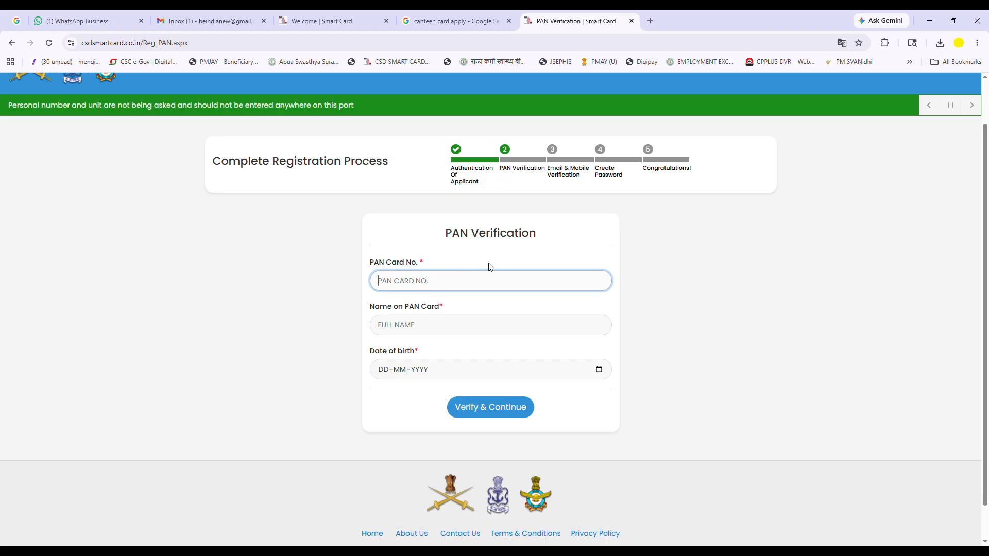
pyautogui.write('CXX')
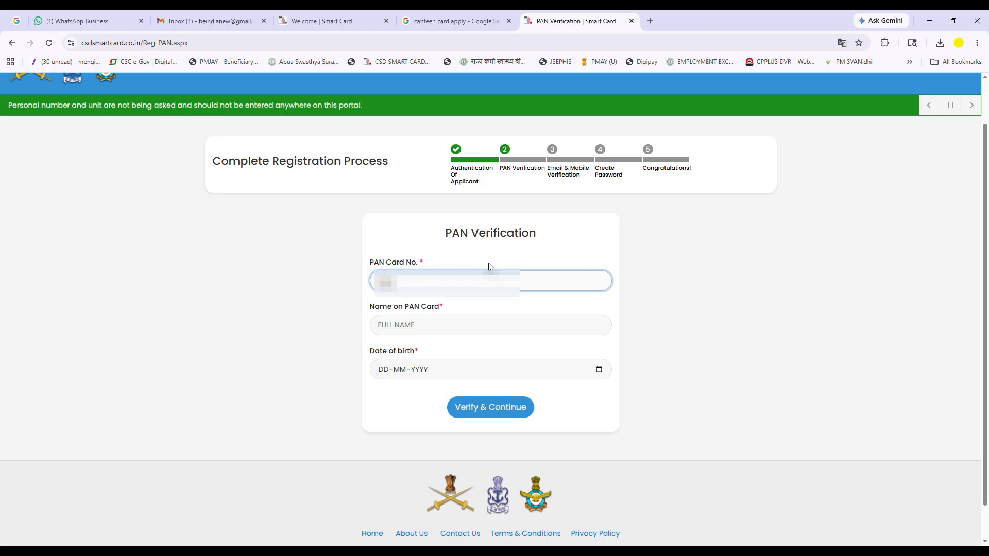
pyautogui.write('X')
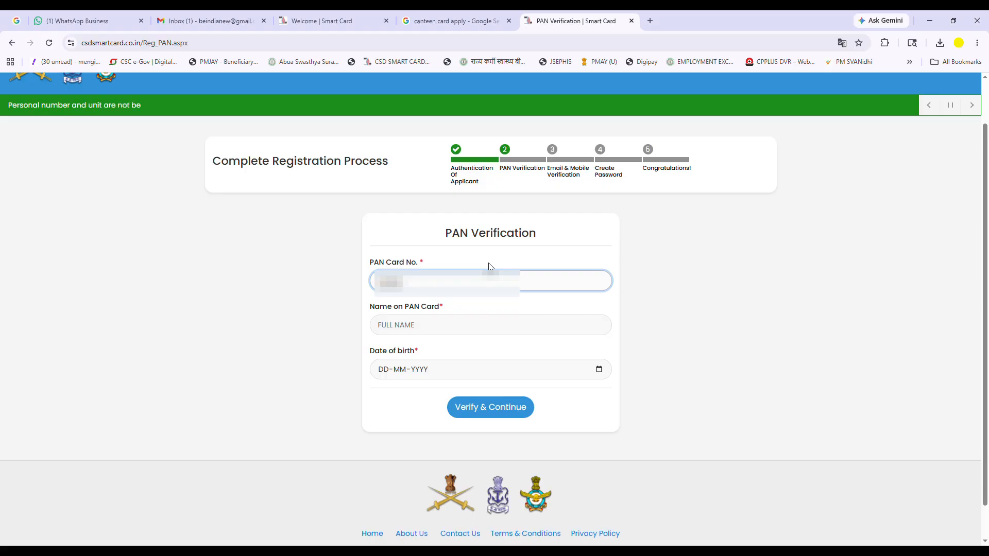
pyautogui.write('XXX')
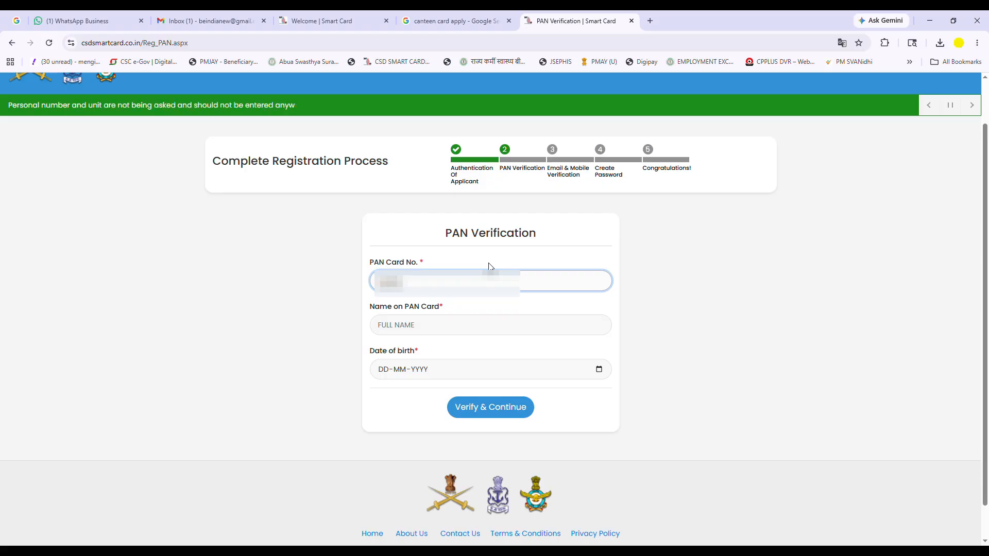
pyautogui.write('X')
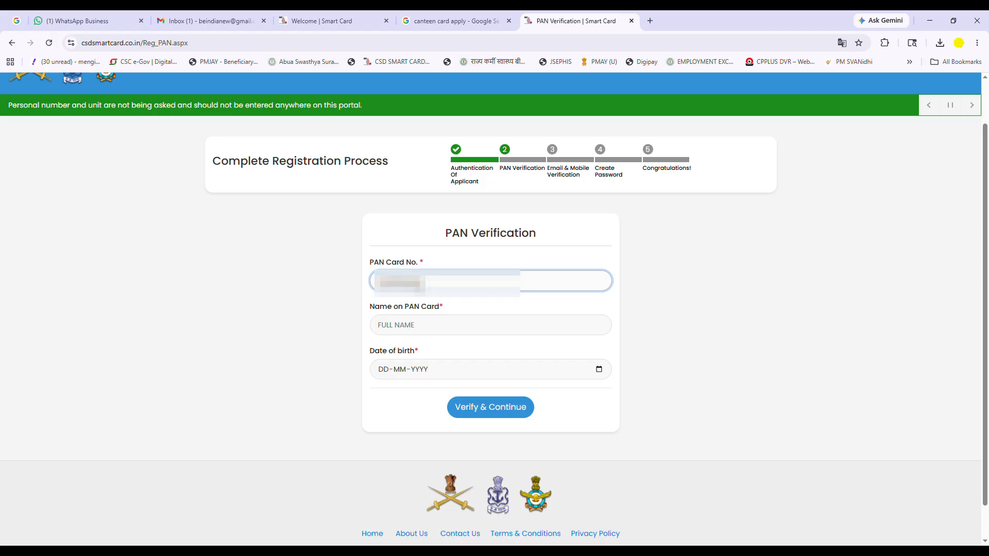
pyautogui.click(415, 334)
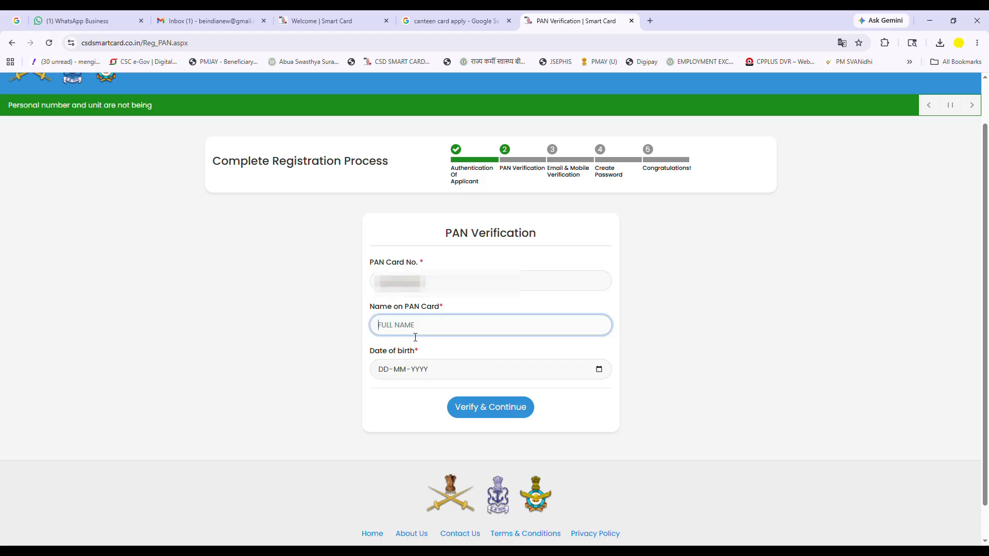
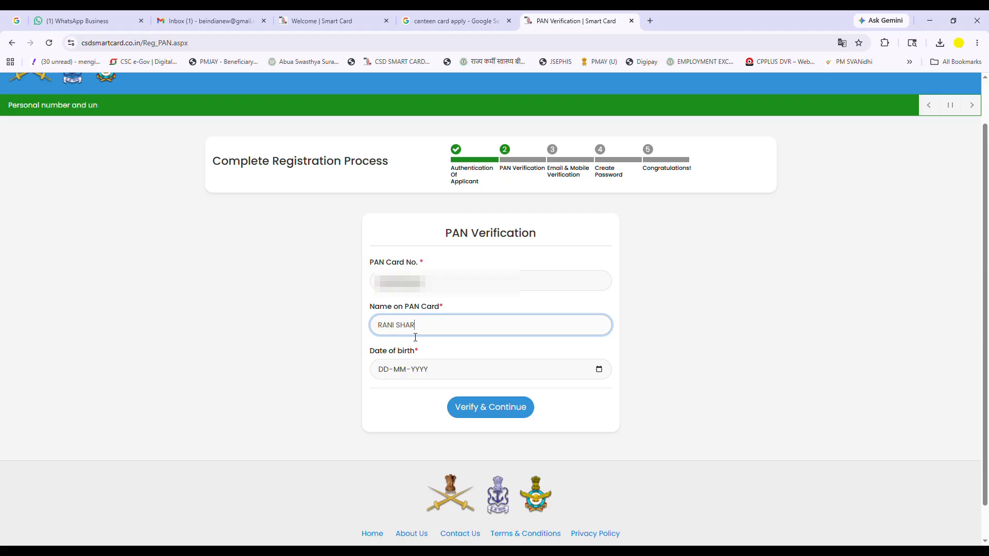
pyautogui.click(598, 370)
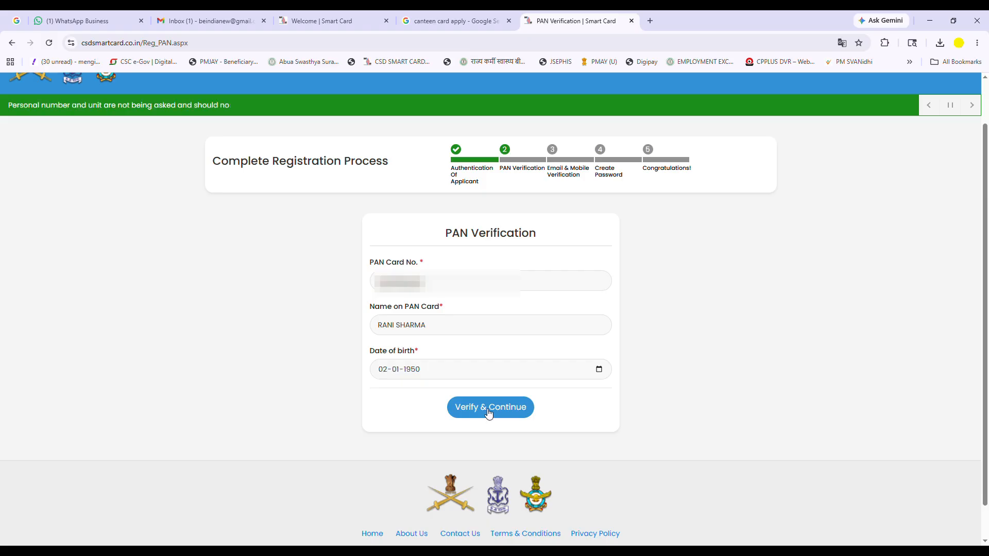
pyautogui.click(489, 412)
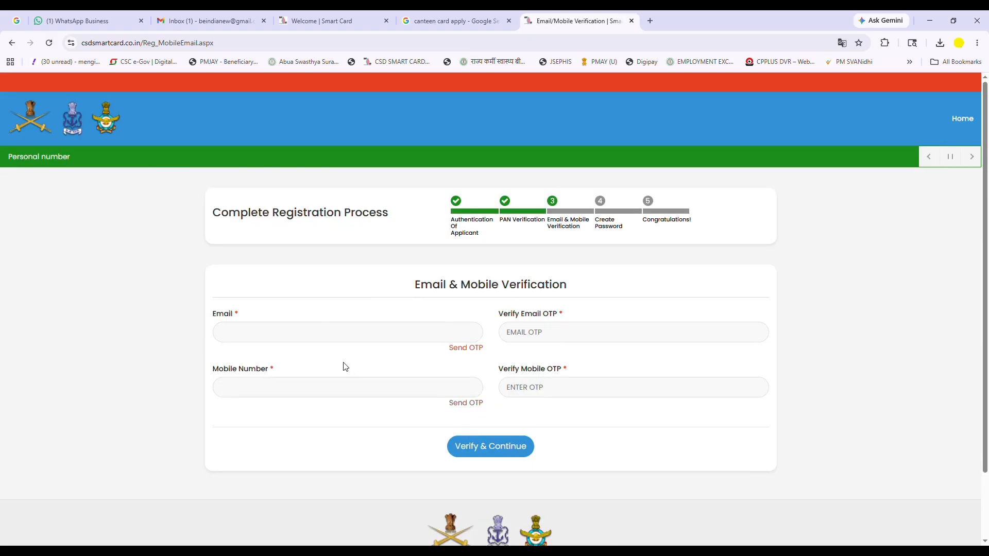
# Step: Enter the e-mail address and fill in the OTP sent to it
pyautogui.click(319, 329)
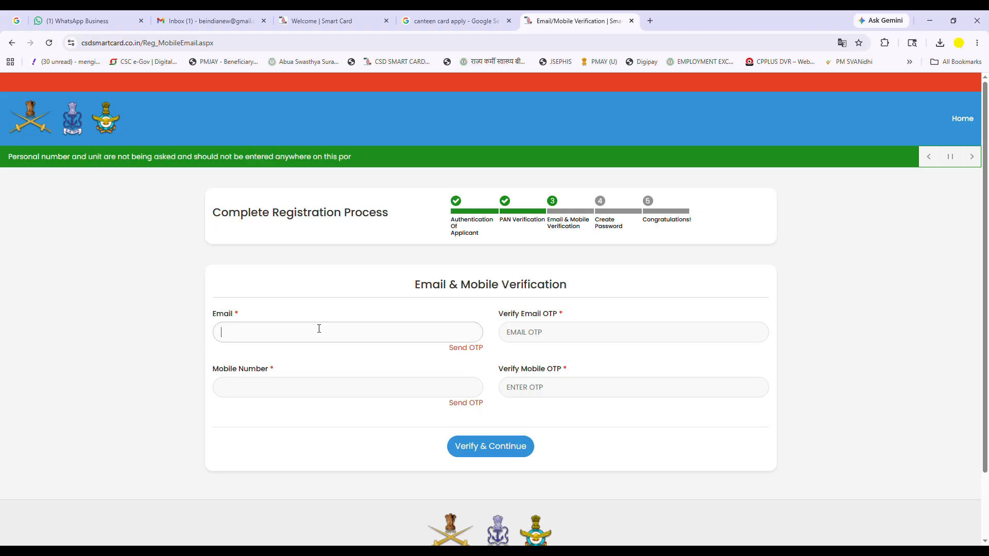
pyautogui.write('***')
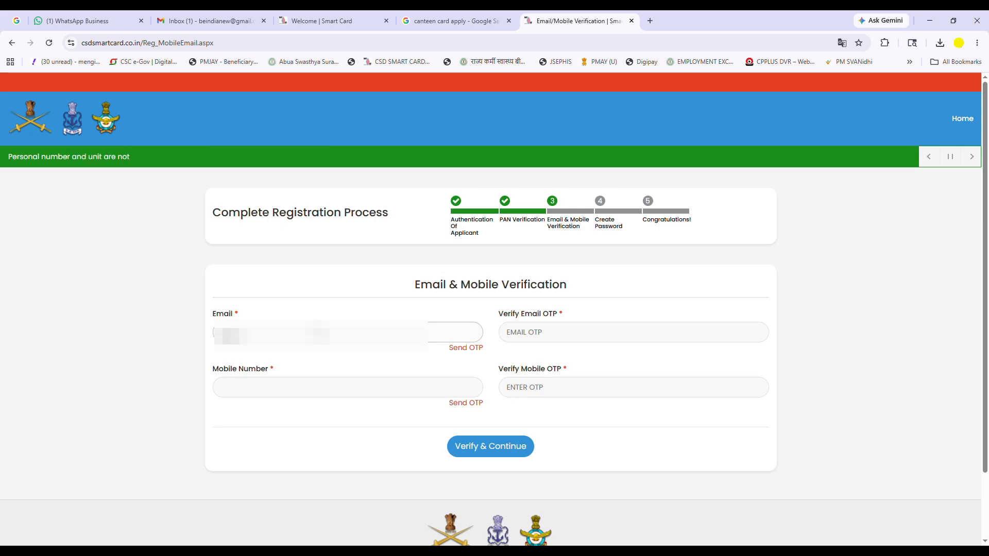
pyautogui.write('**')
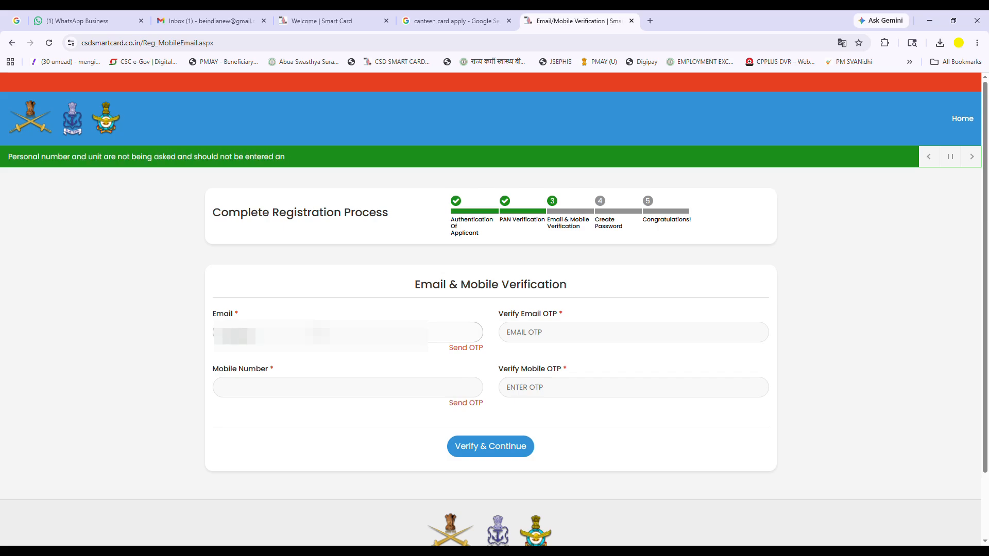
pyautogui.write('*****')
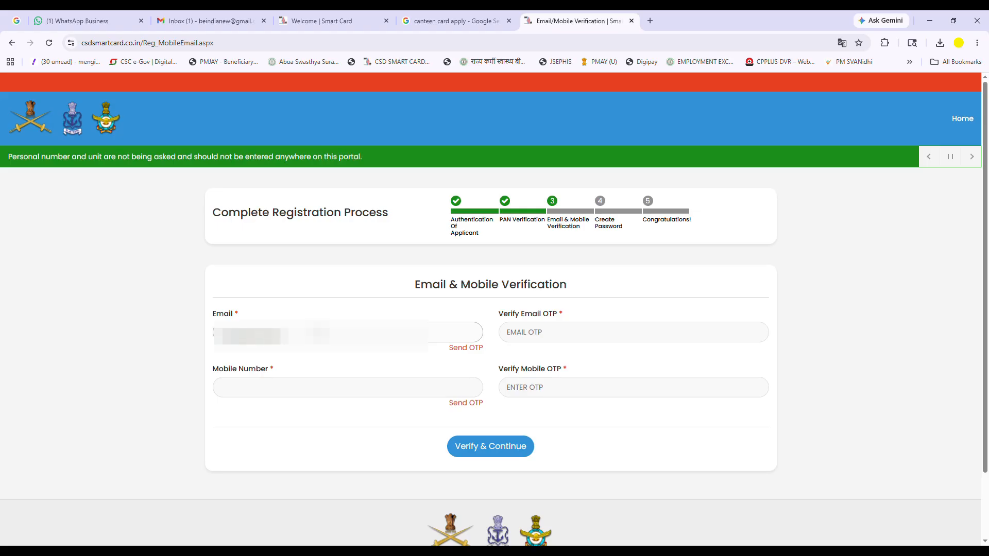
pyautogui.write('********')
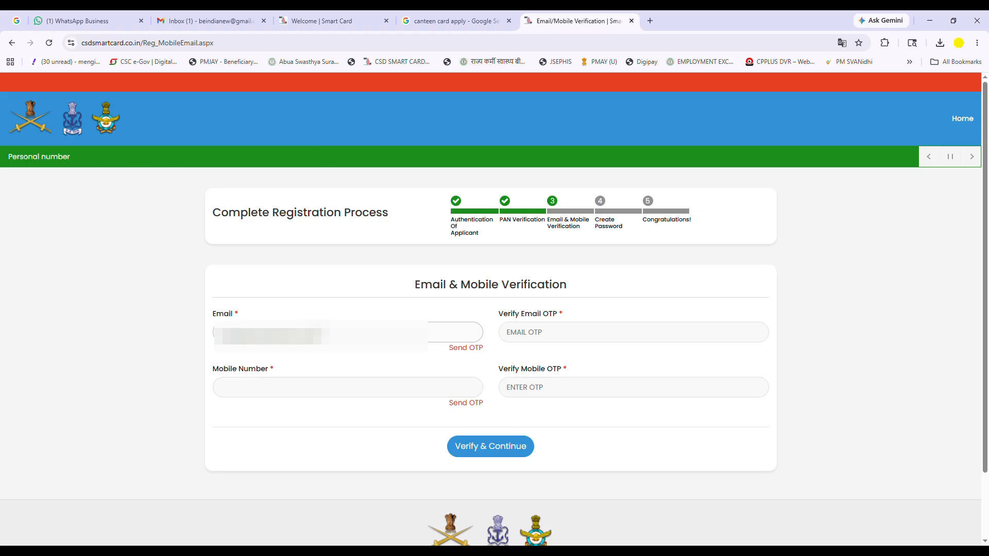
pyautogui.click(465, 348)
pyautogui.click(559, 338)
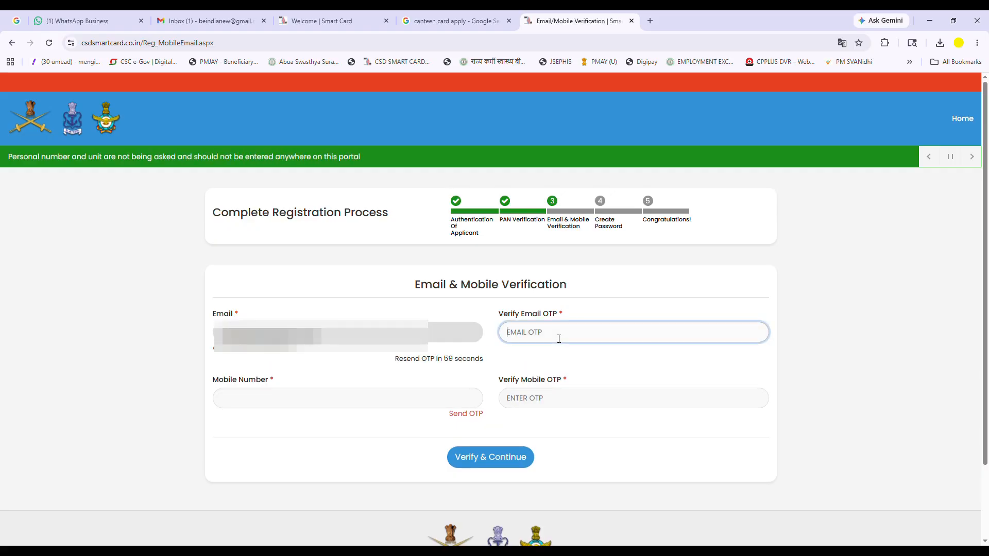
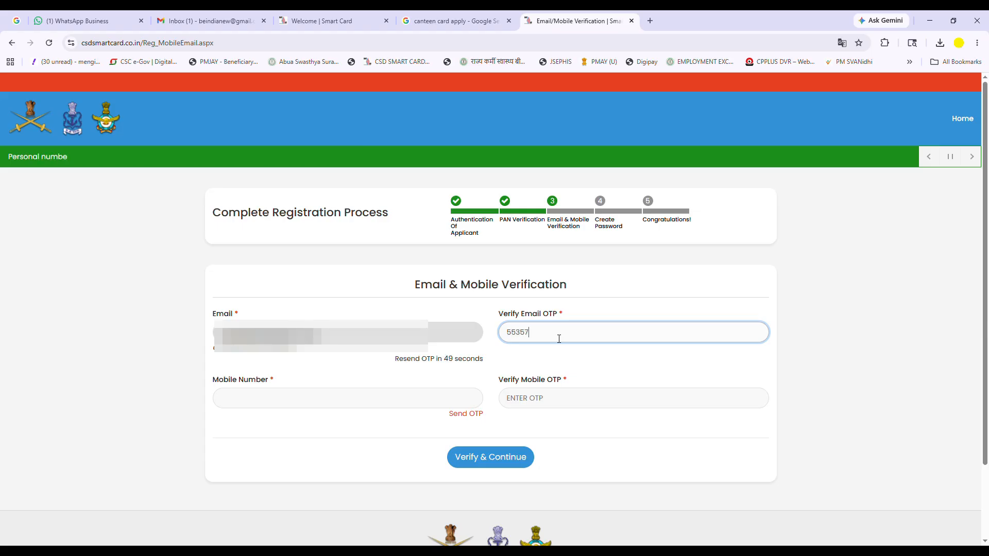
# Step: Enter the mobile number, fill in its OTP, and verify both codes
pyautogui.click(275, 402)
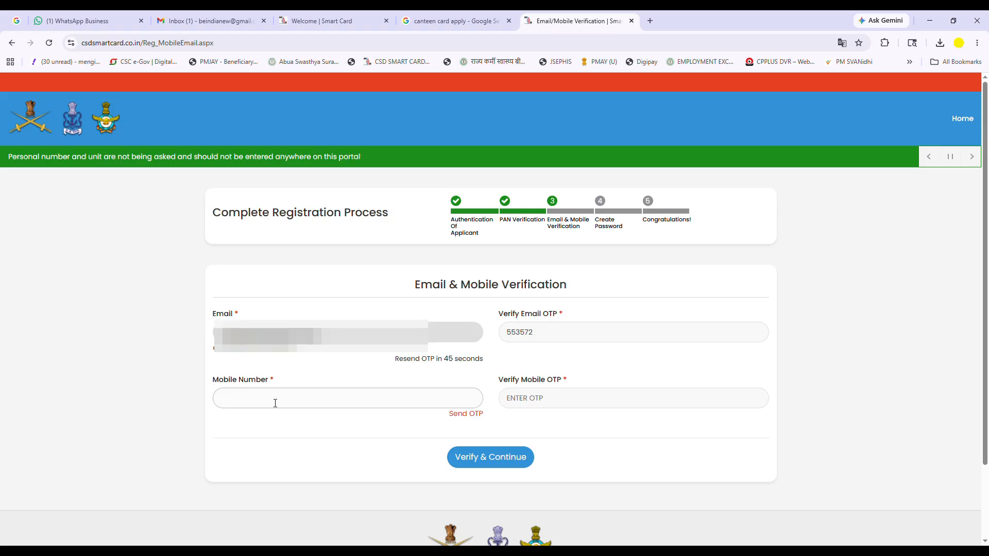
pyautogui.write('8')
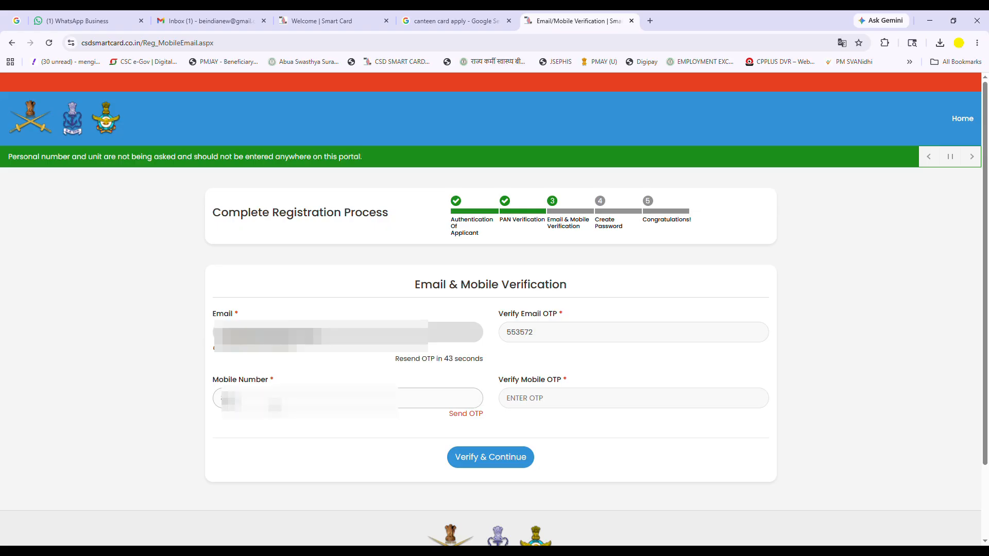
pyautogui.write('****')
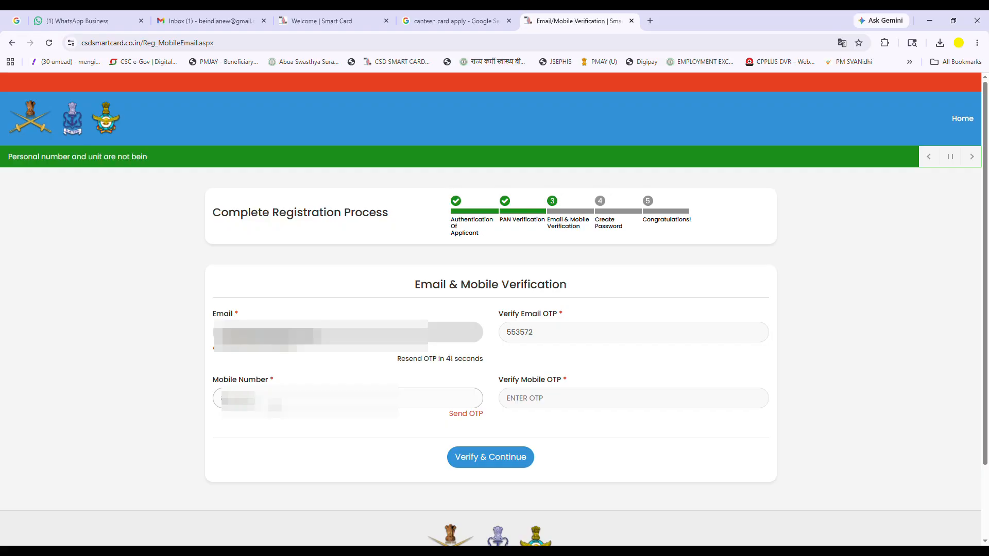
pyautogui.write('***')
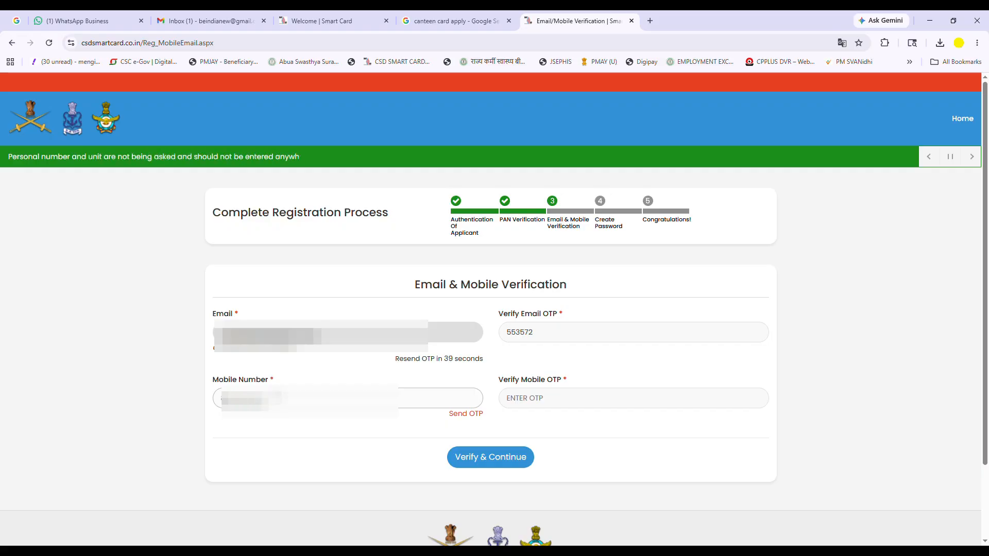
pyautogui.click(472, 415)
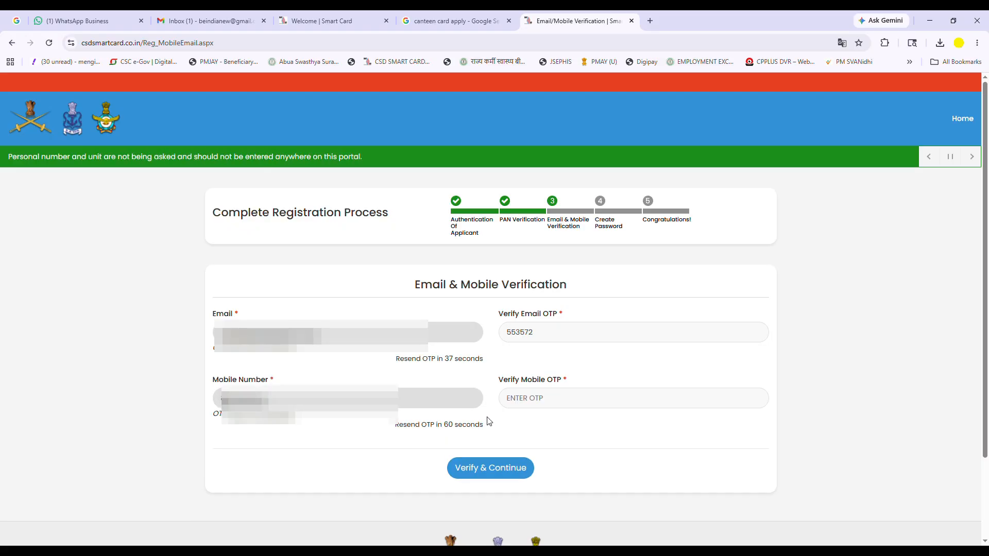
pyautogui.click(548, 403)
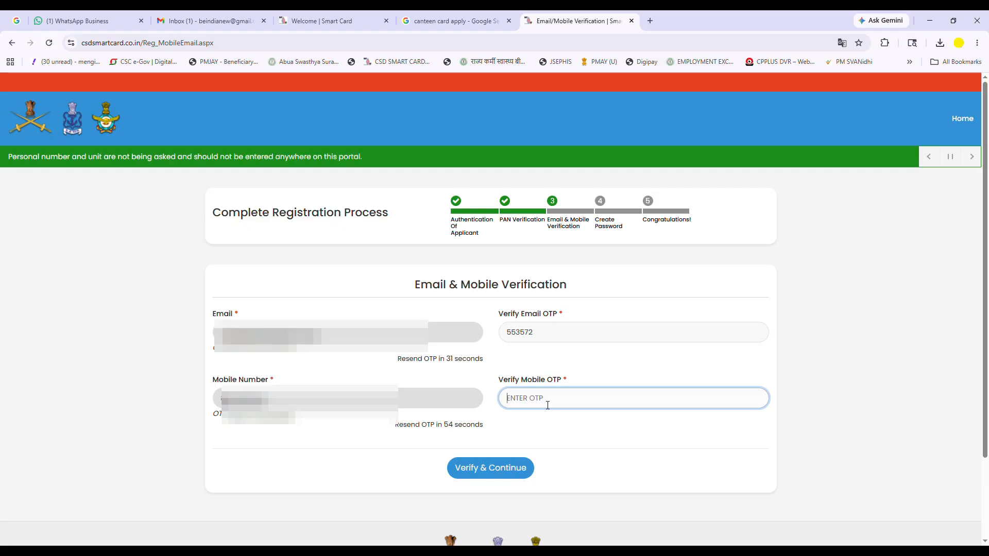
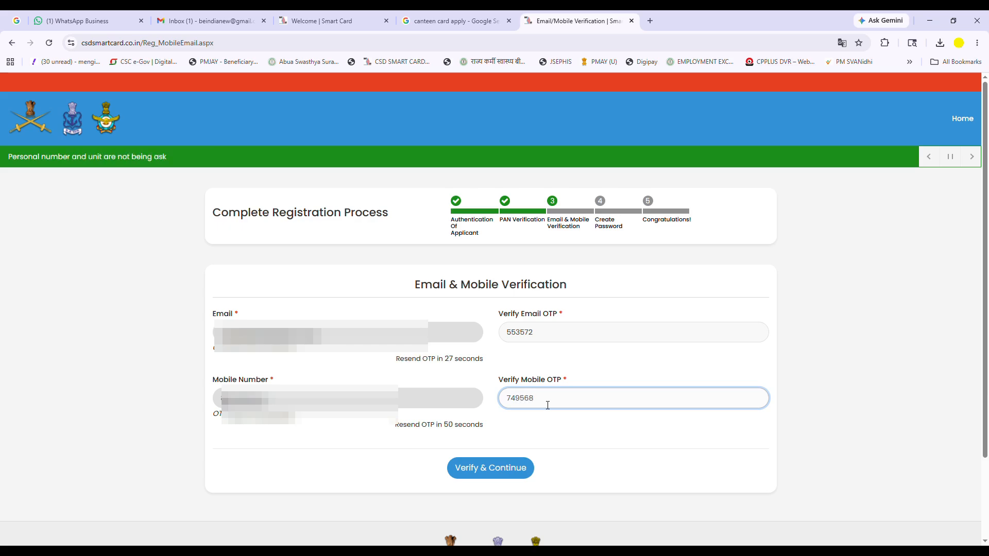
pyautogui.click(496, 478)
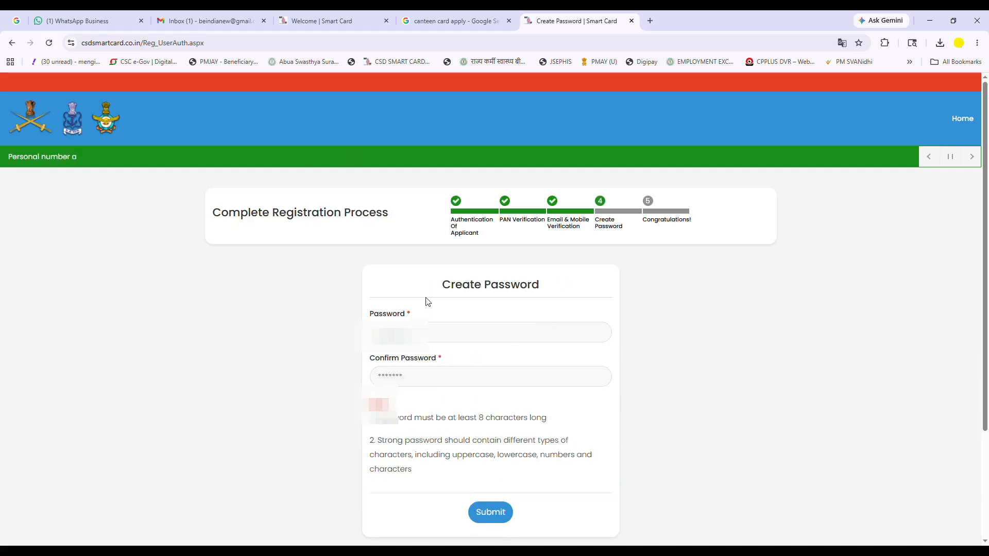
# Step: Enter a very strong password in Password and Confirm Password and submit it
pyautogui.click(435, 335)
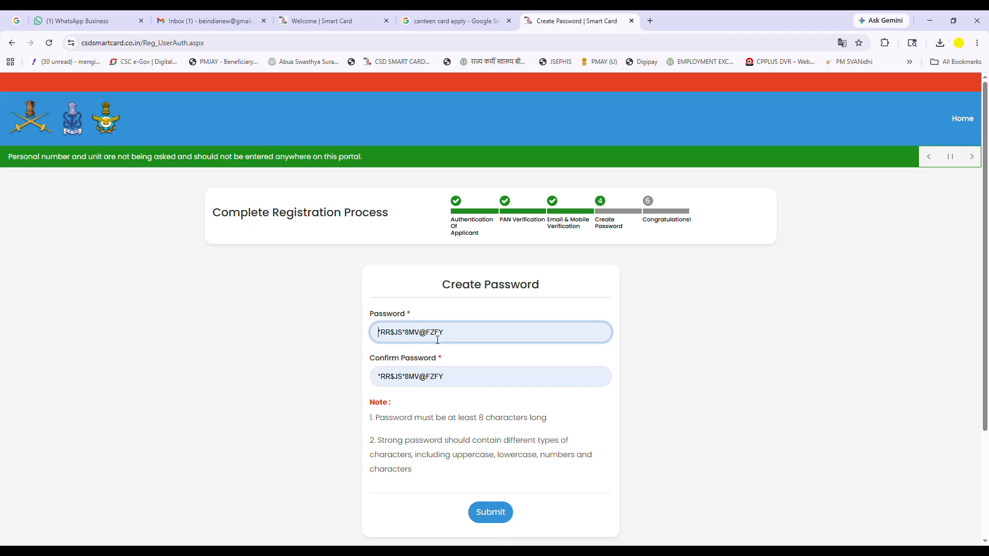
pyautogui.write('•••••••')
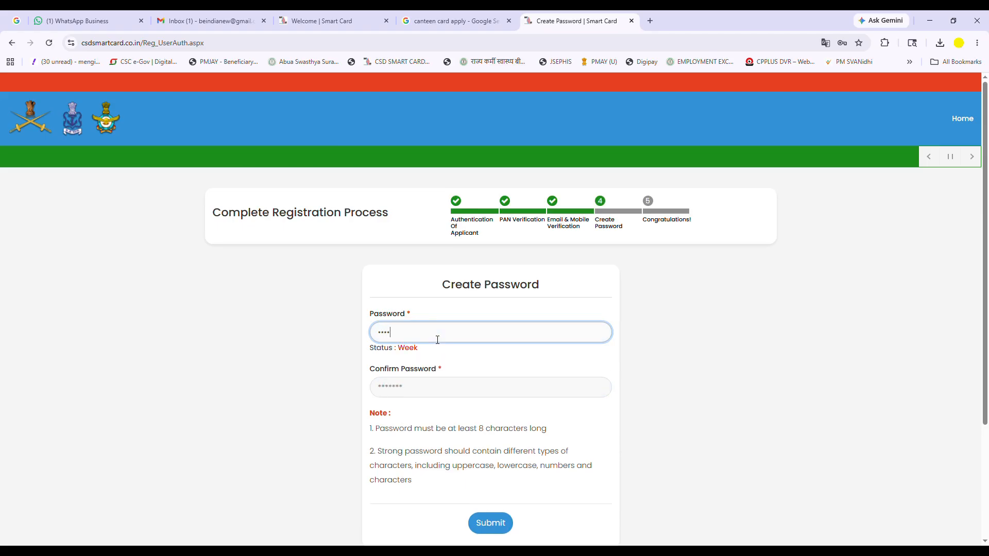
pyautogui.write('•')
pyautogui.press('Tab')
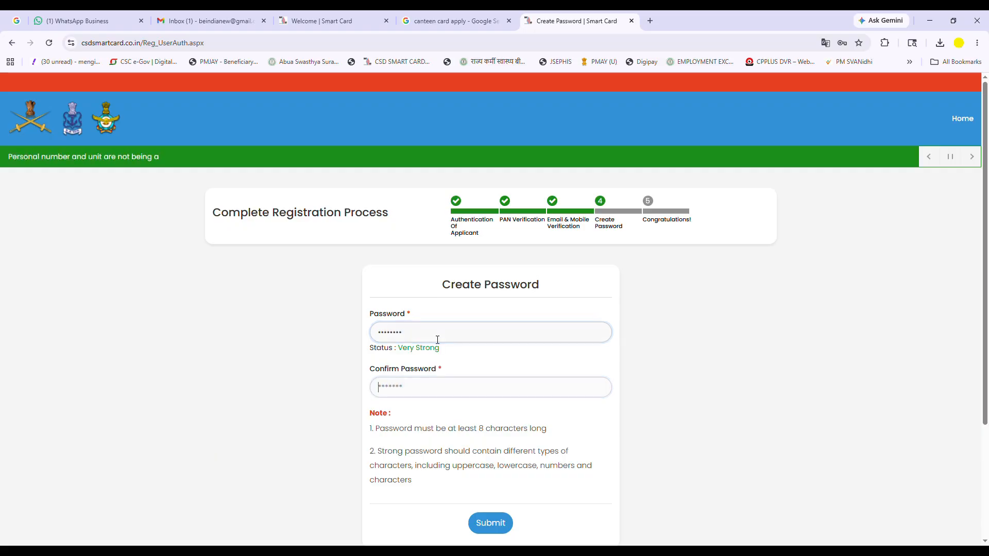
pyautogui.write('••••')
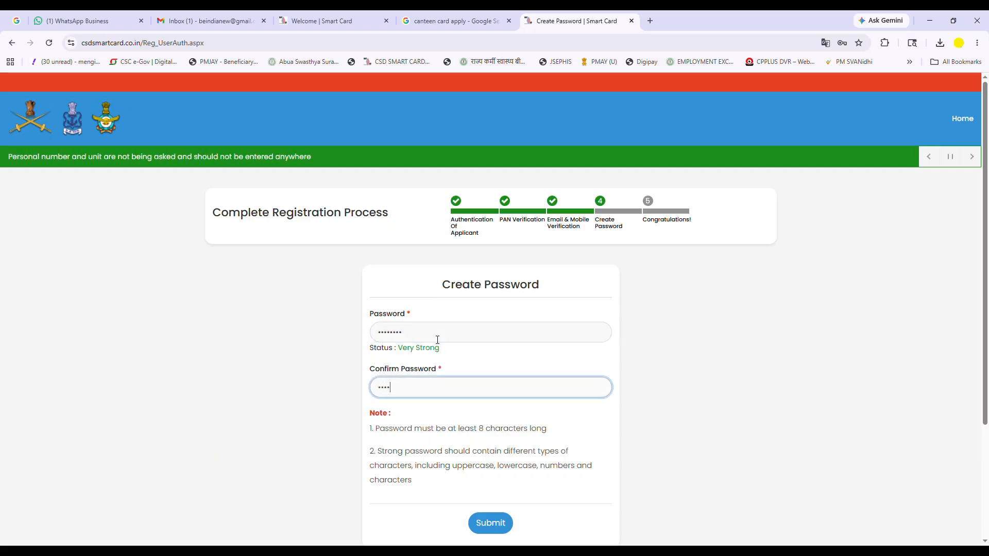
pyautogui.write('••••')
pyautogui.click(486, 518)
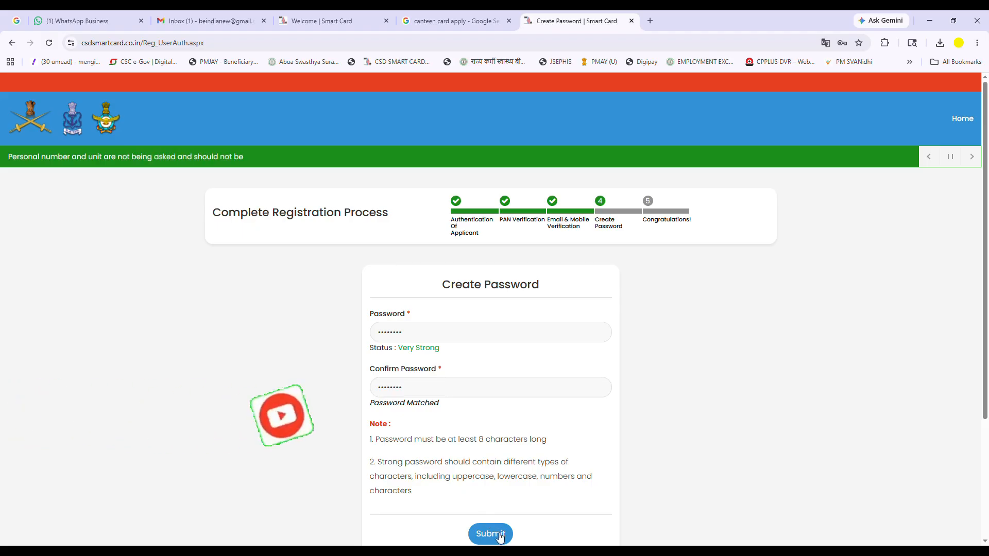
pyautogui.click(500, 537)
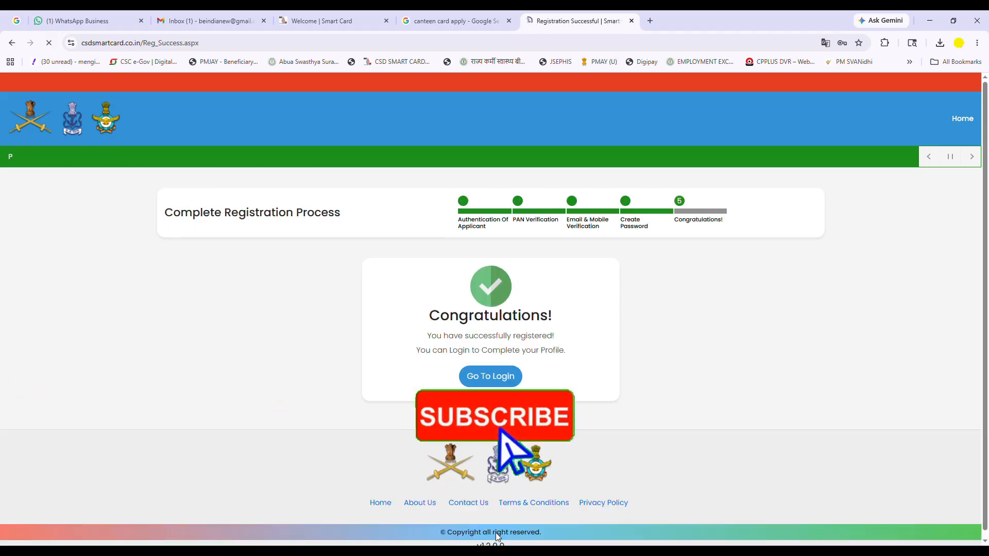
# Step: Go to the Login page from the Congratulations screen
pyautogui.click(504, 382)
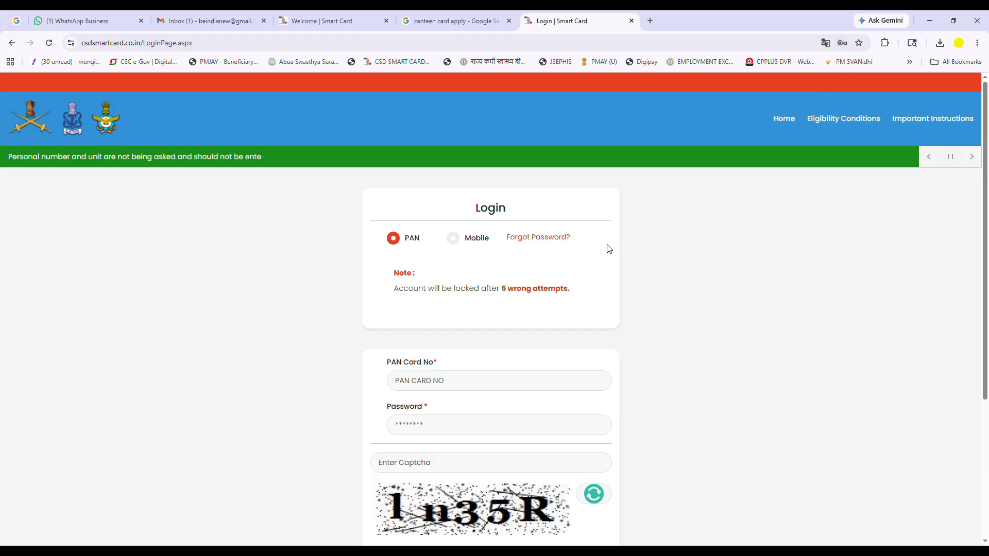
# Step: Log in with the PAN card number, account password and the displayed captcha
pyautogui.click(442, 388)
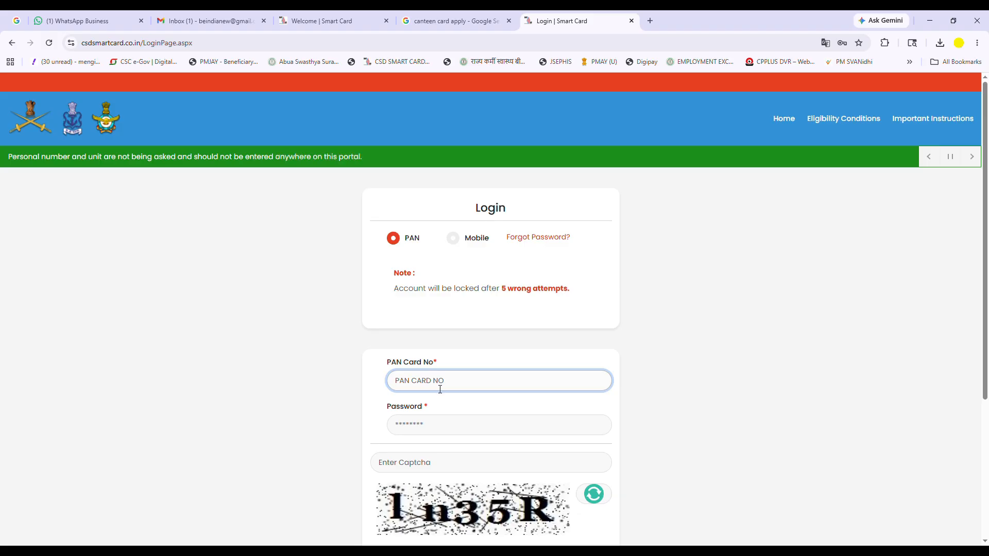
pyautogui.scroll(-1, 468, 327)
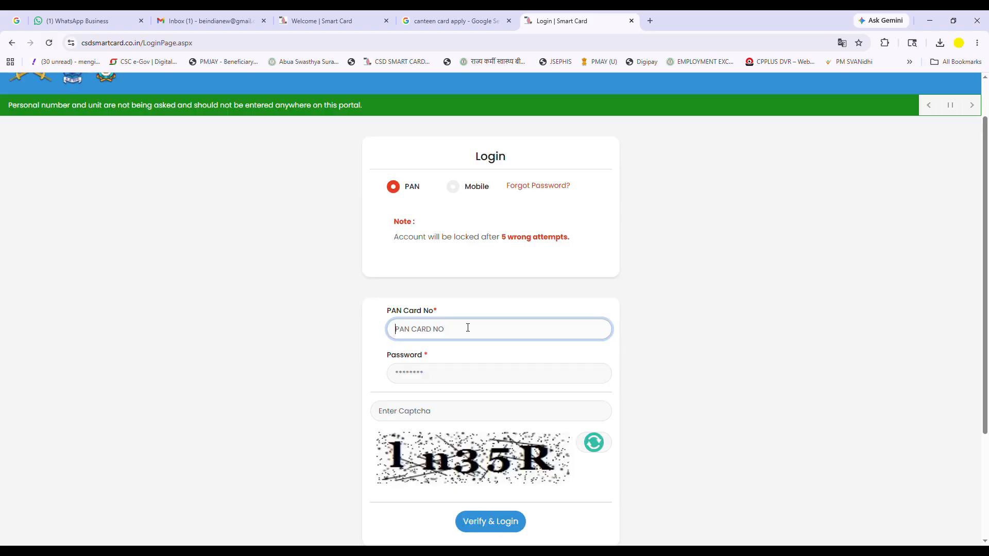
pyautogui.write('H')
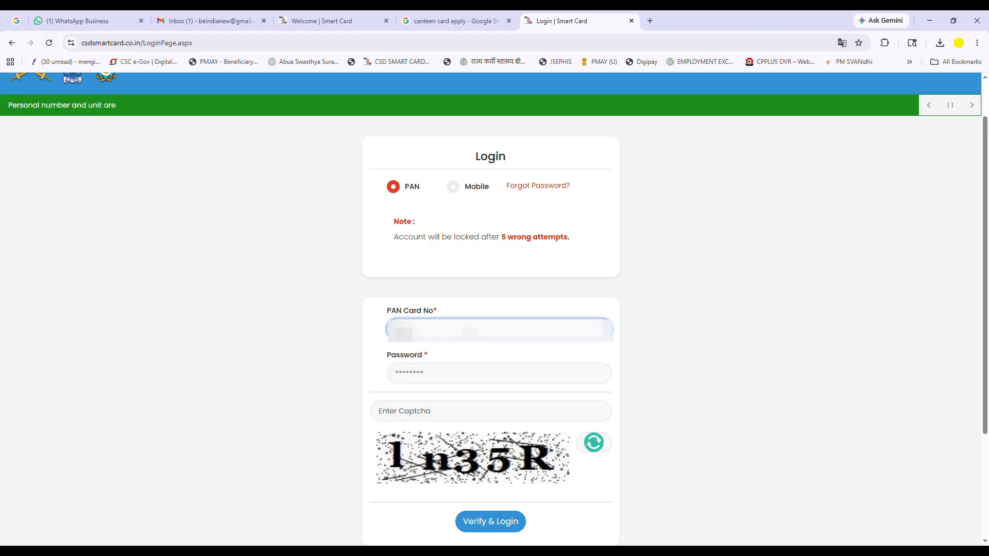
pyautogui.write('*')
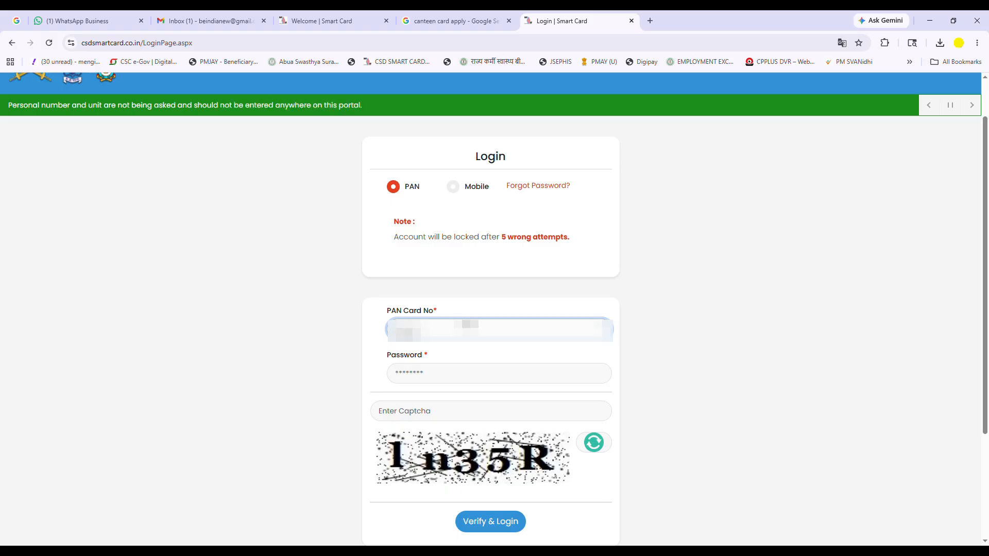
pyautogui.write('***')
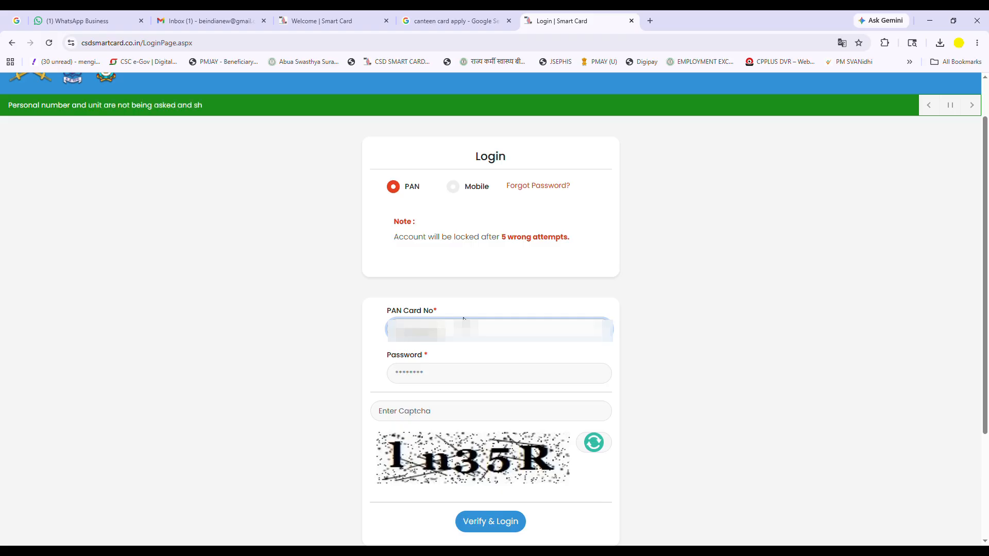
pyautogui.click(475, 380)
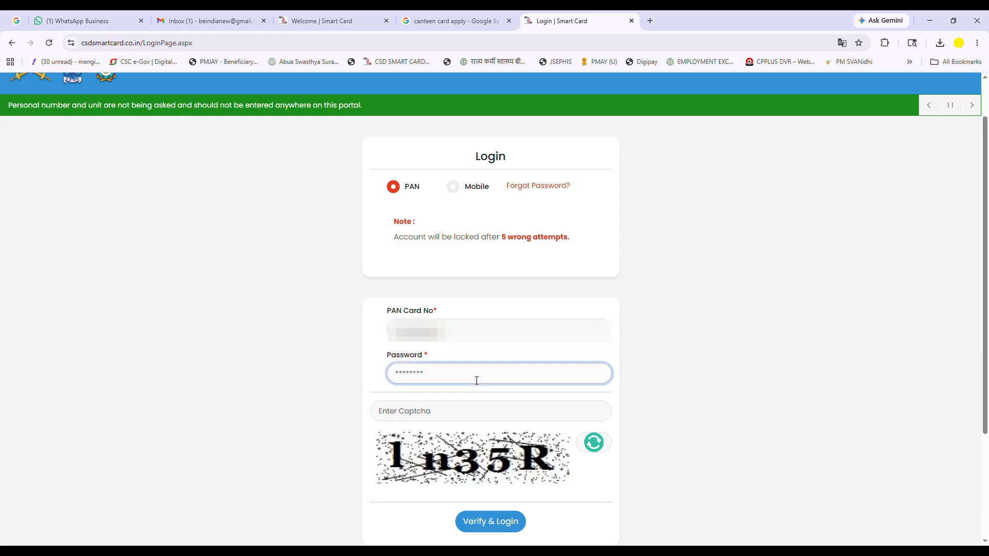
pyautogui.write('••••')
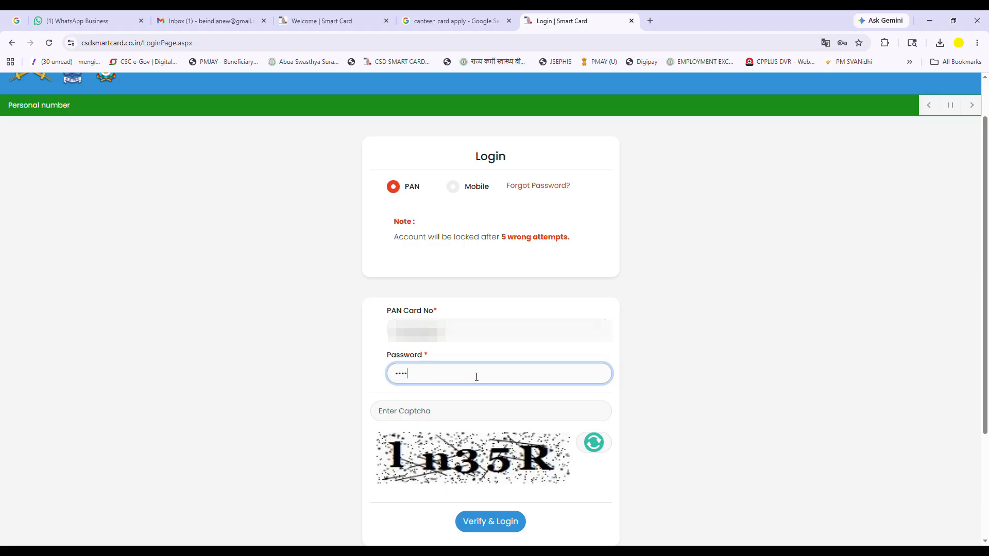
pyautogui.write('•••••')
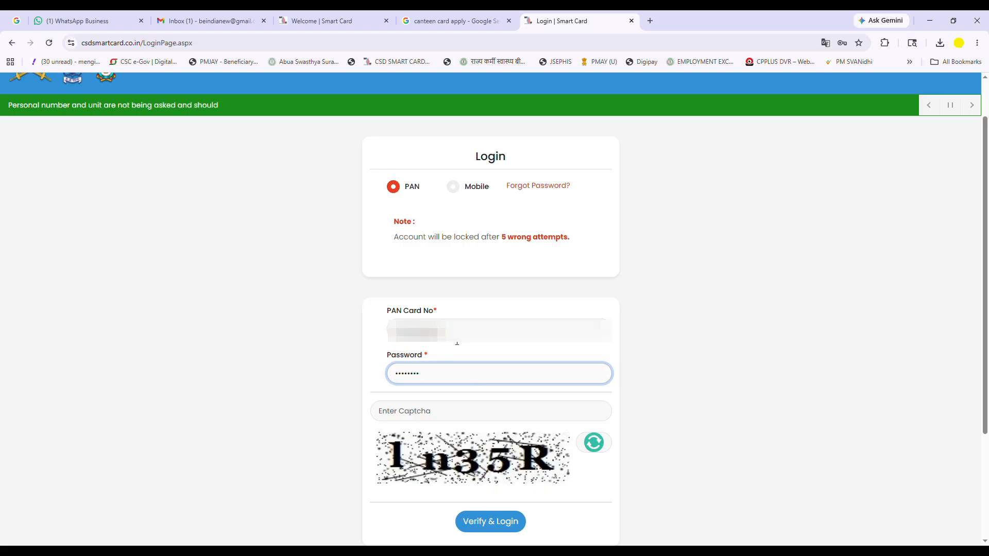
pyautogui.click(457, 342)
pyautogui.click(485, 525)
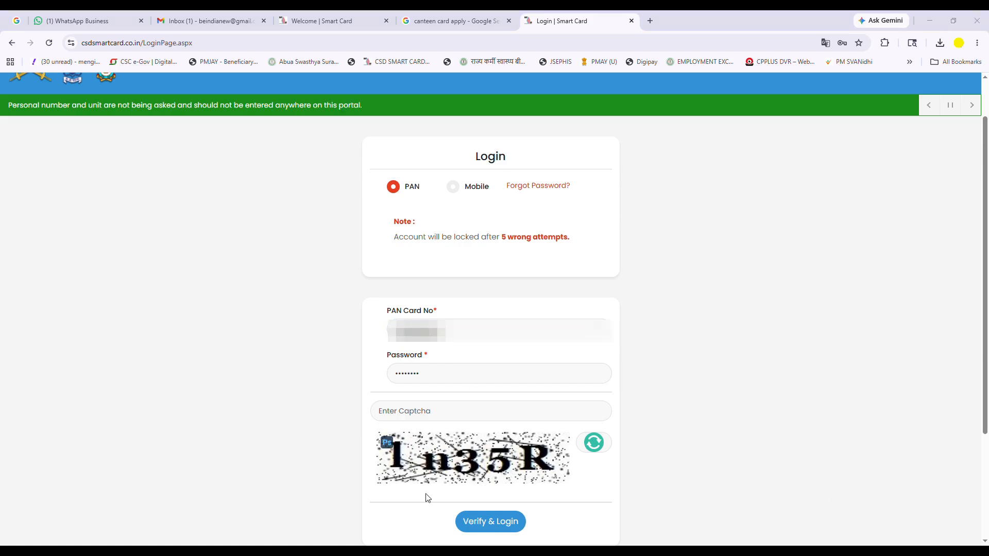
pyautogui.click(432, 411)
pyautogui.write('1n')
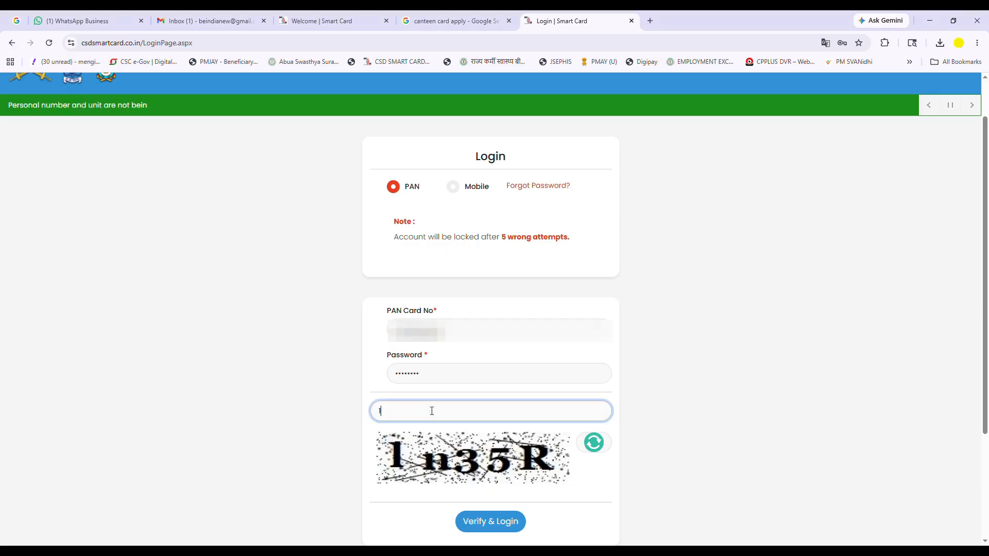
pyautogui.write('35R')
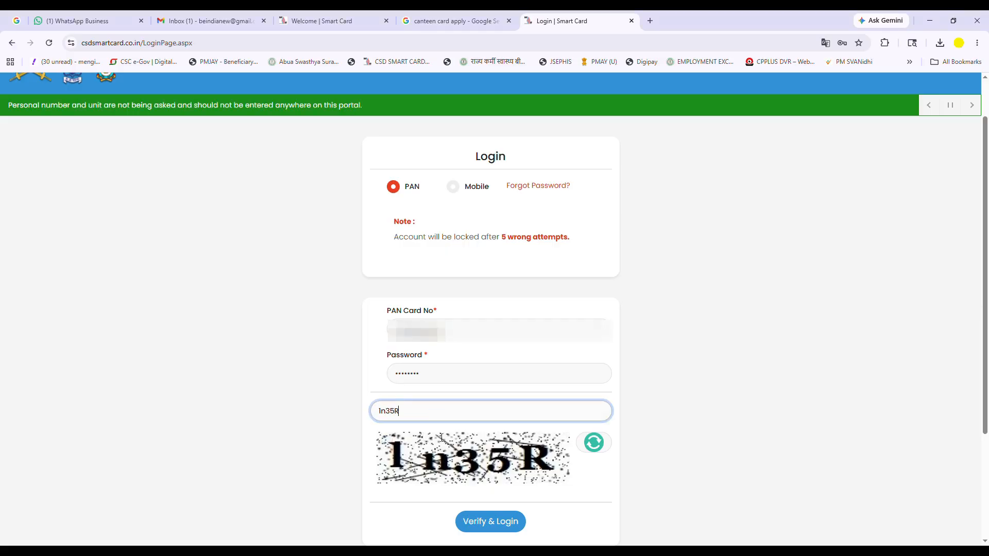
pyautogui.click(487, 521)
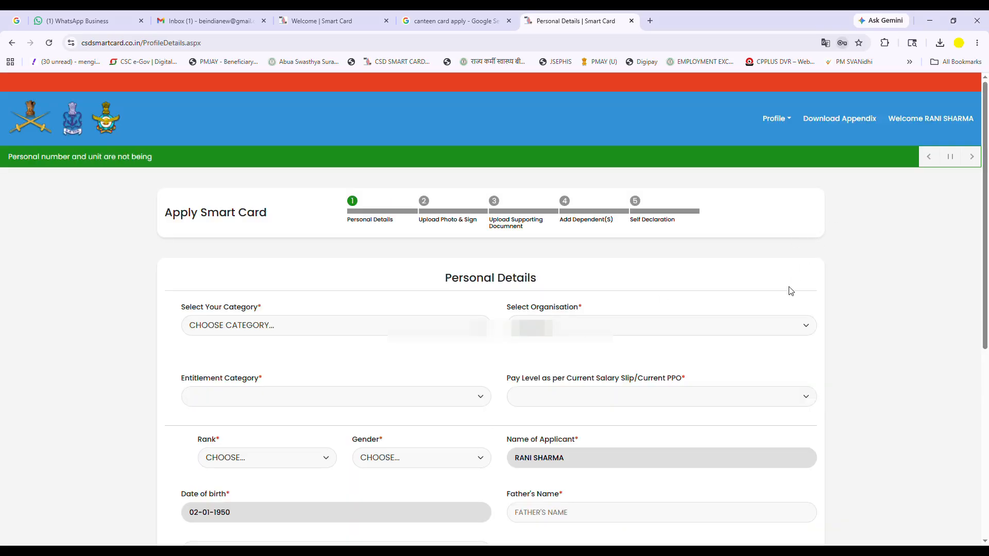
# Step: Set applicant category ESM, organisation Army, sub-category ESM and entitlement category OFFICER
pyautogui.scroll(-1, 791, 296)
pyautogui.scroll(-1, 369, 176)
pyautogui.click(276, 221)
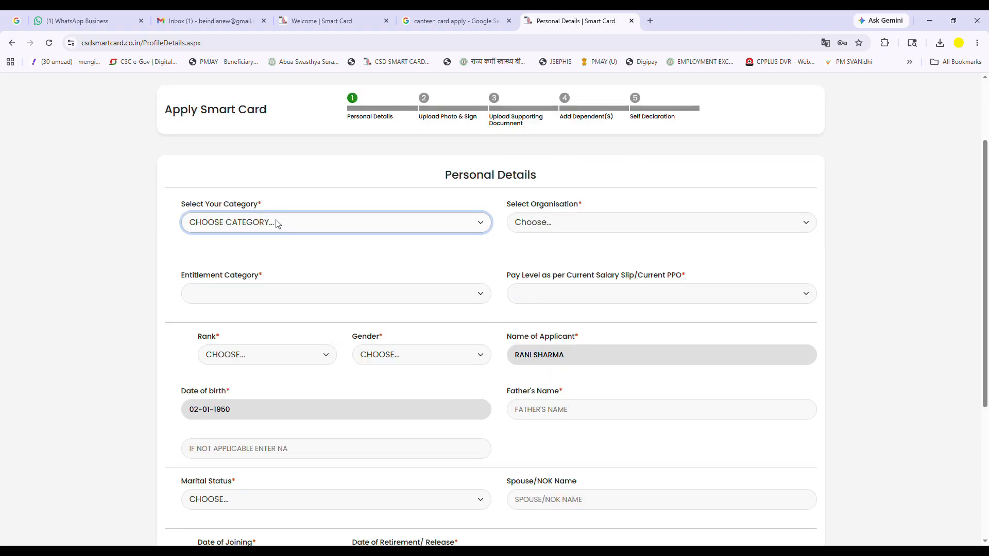
pyautogui.click(284, 274)
pyautogui.click(587, 225)
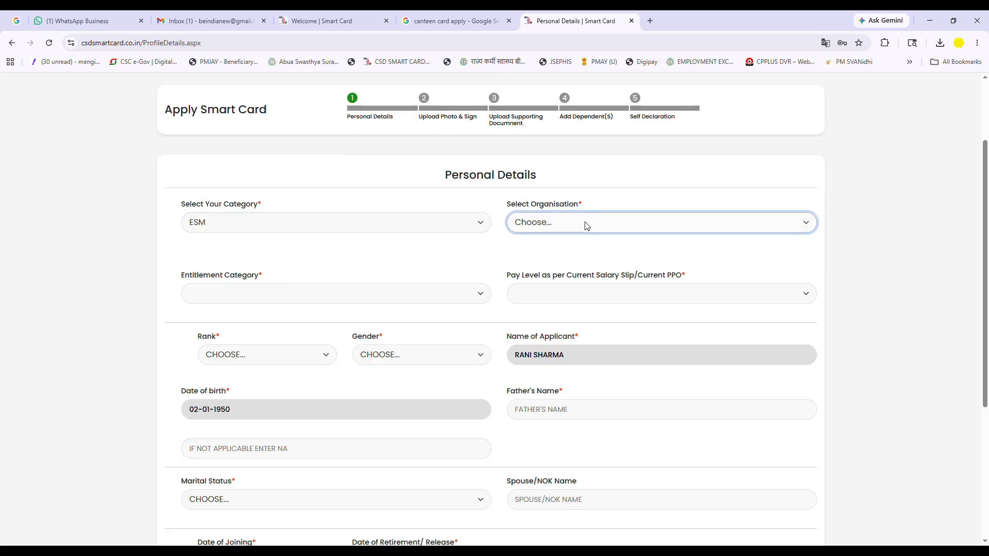
pyautogui.click(564, 271)
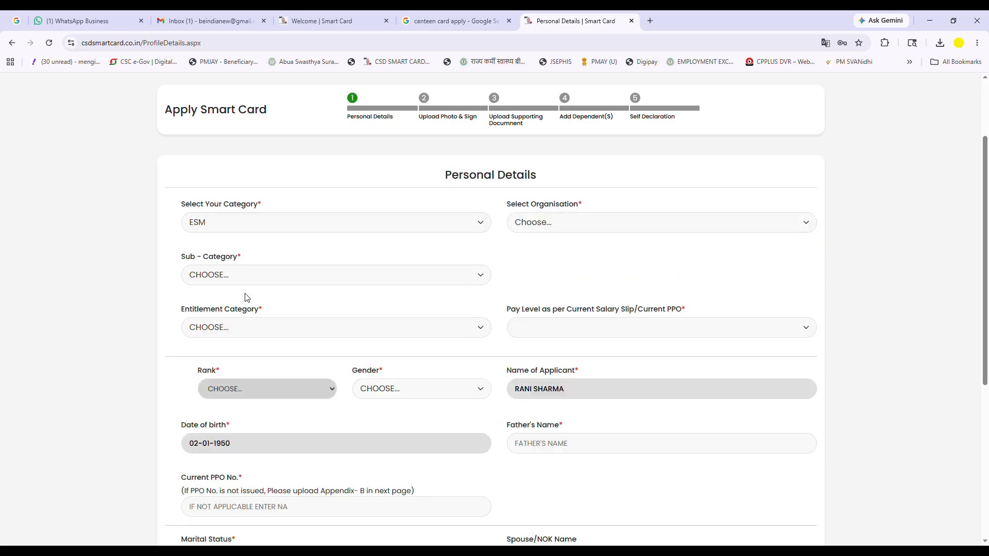
pyautogui.click(303, 277)
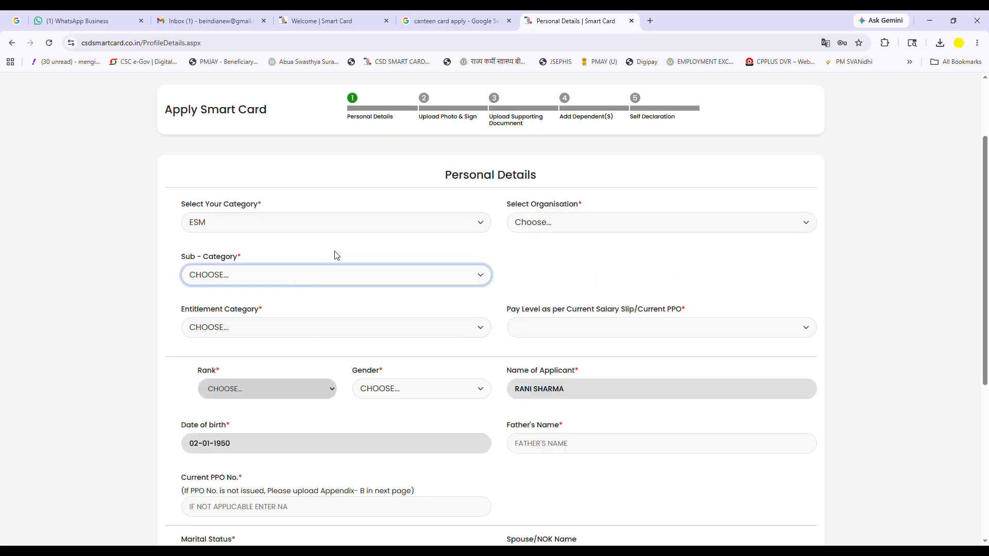
pyautogui.click(538, 223)
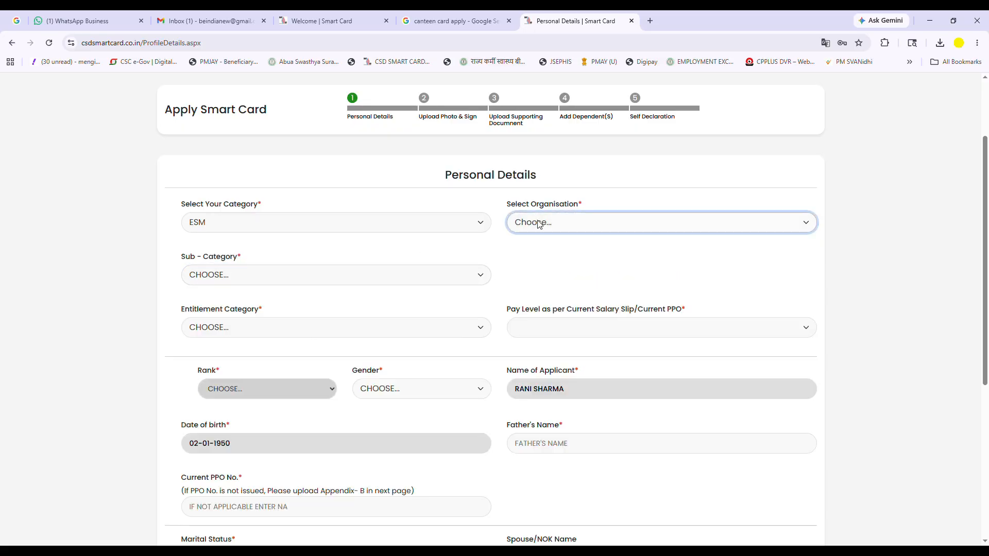
pyautogui.click(546, 261)
pyautogui.click(305, 276)
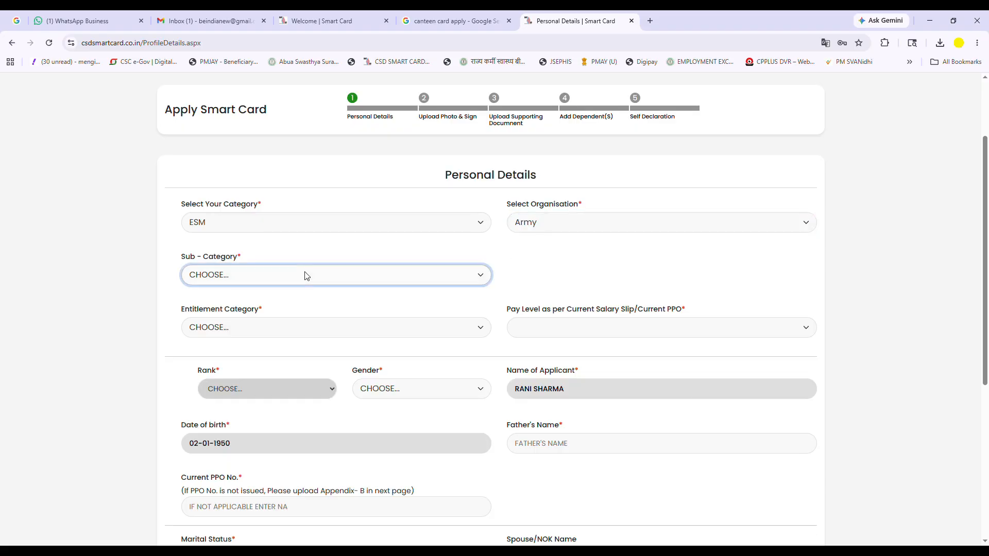
pyautogui.click(254, 313)
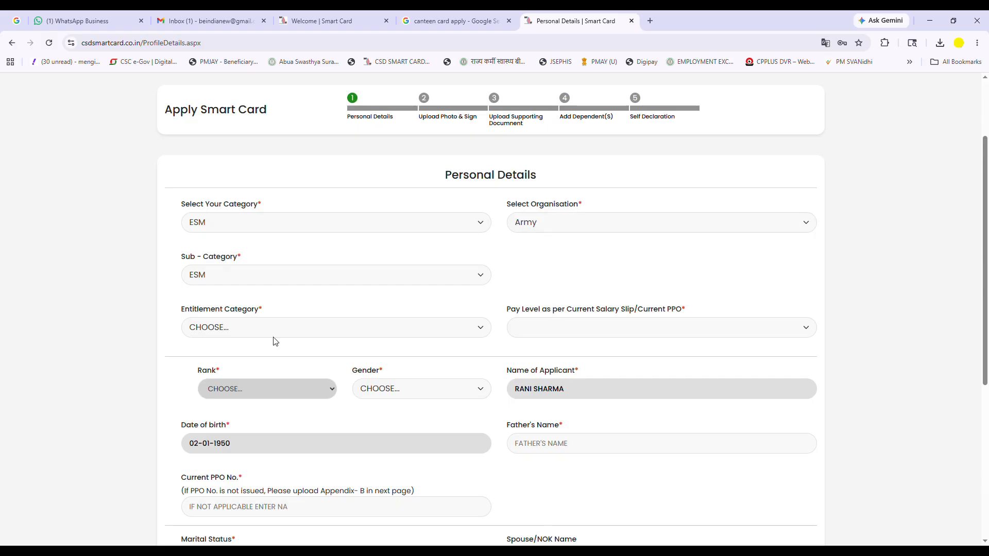
pyautogui.click(288, 330)
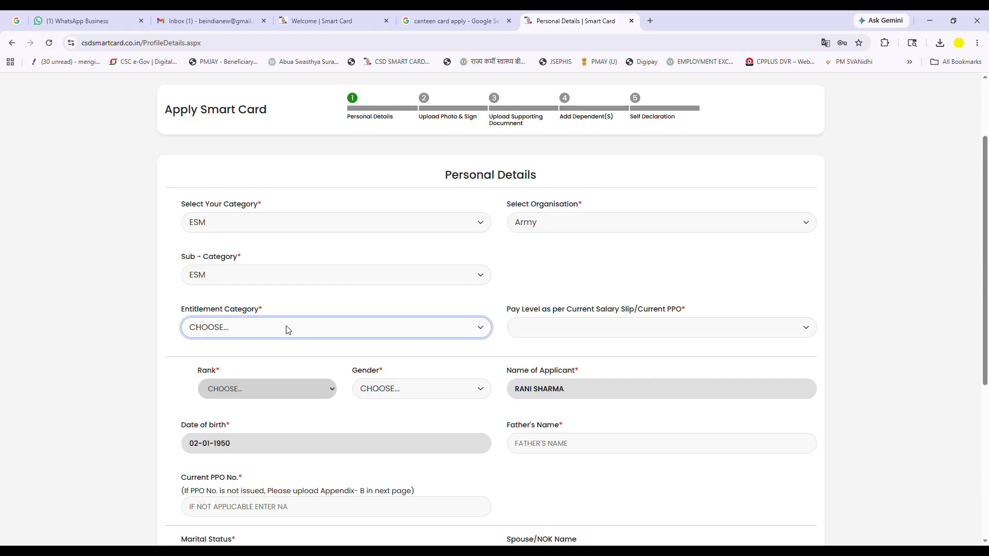
pyautogui.click(256, 371)
# Step: Set pay level to 10 and gender to FEMALE
pyautogui.click(559, 333)
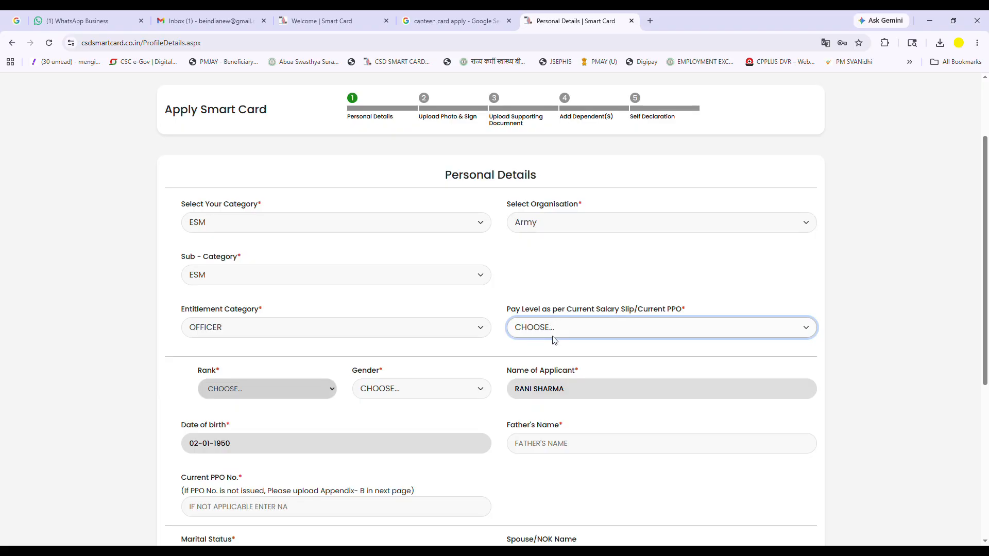
pyautogui.press('Down')
pyautogui.click(424, 395)
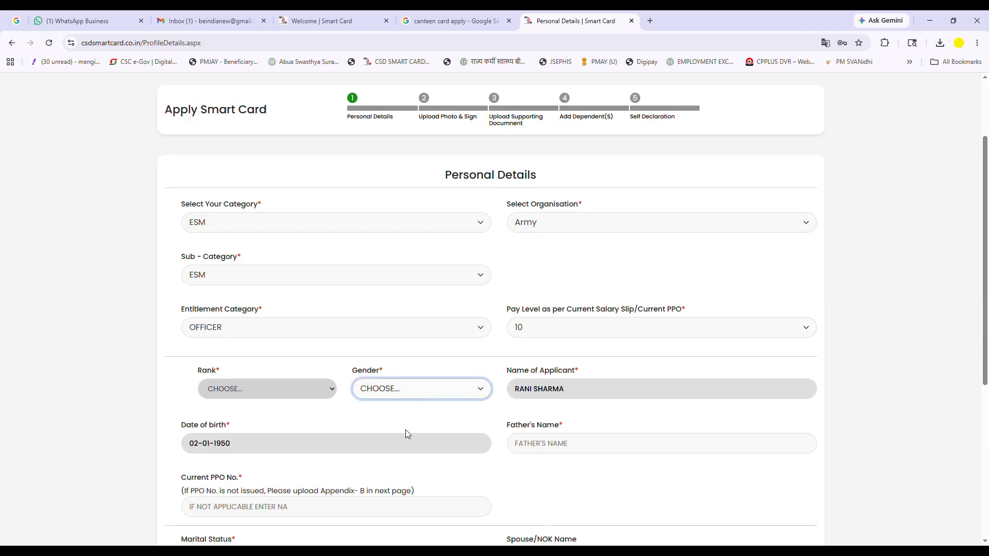
pyautogui.press('Down')
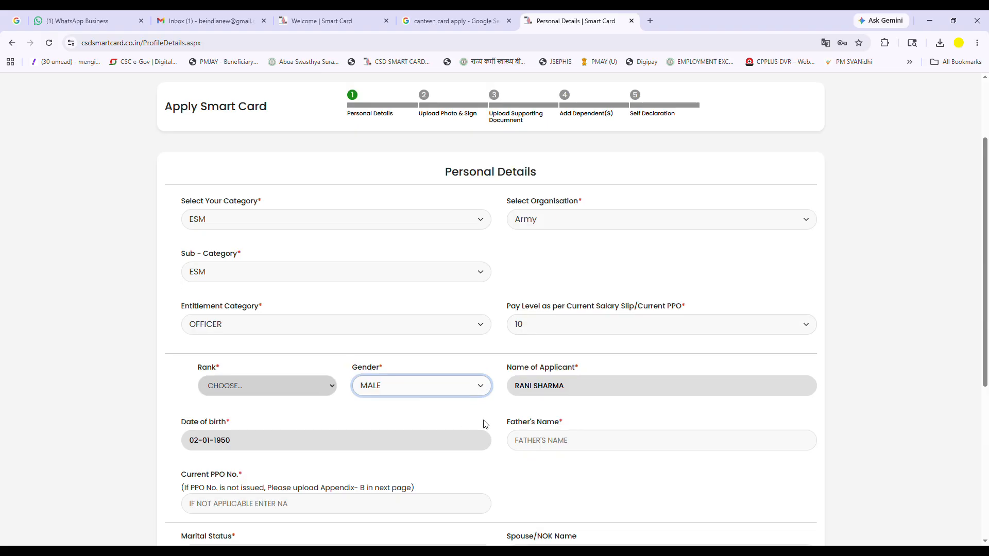
pyautogui.scroll(-1, 484, 424)
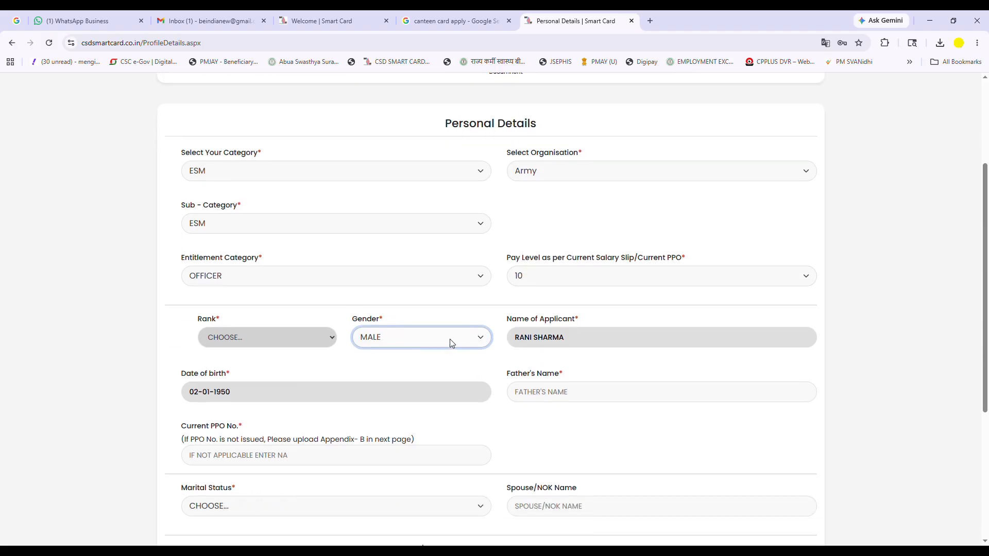
pyautogui.press('Down')
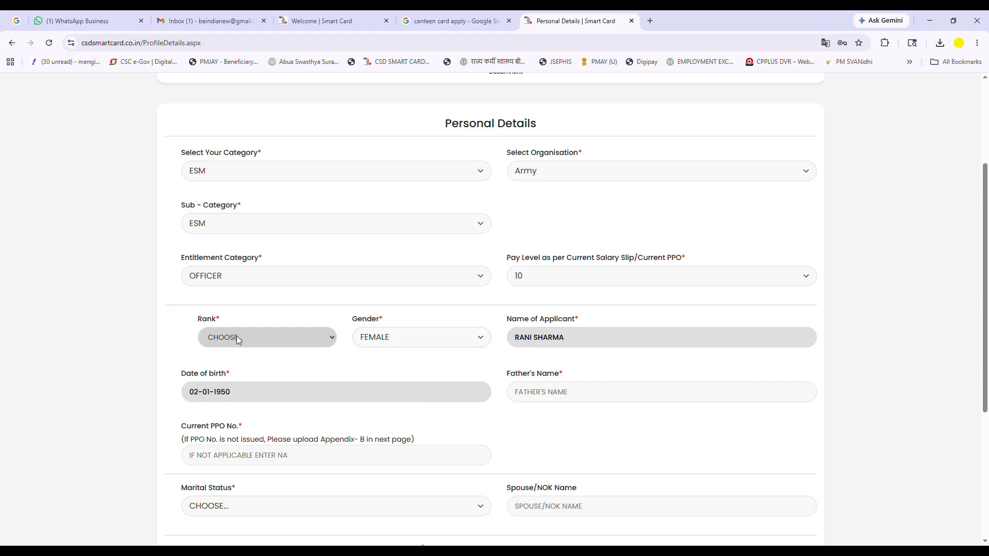
pyautogui.scroll(-2, 586, 358)
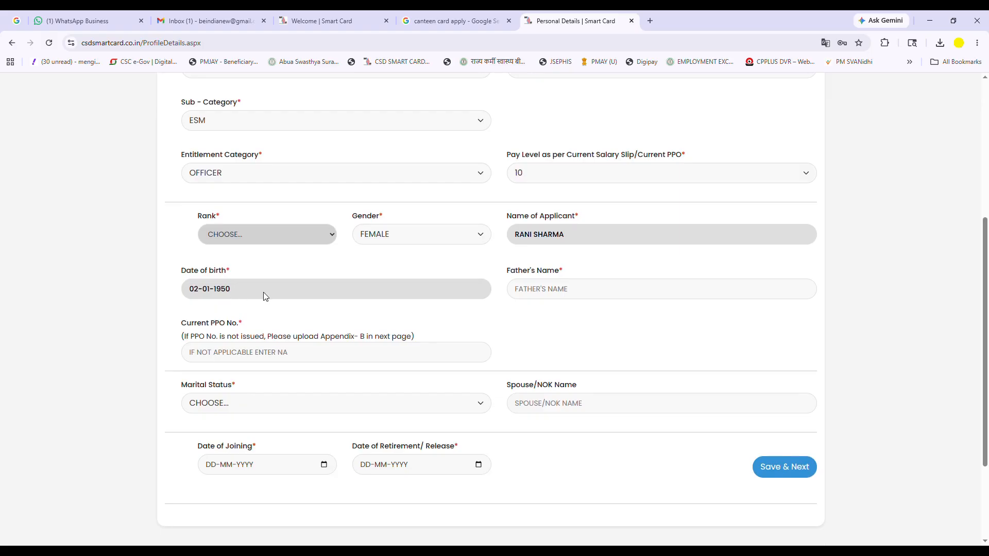
# Step: Enter the father's name and set marital status to WIDOW/WIDOWER
pyautogui.click(584, 293)
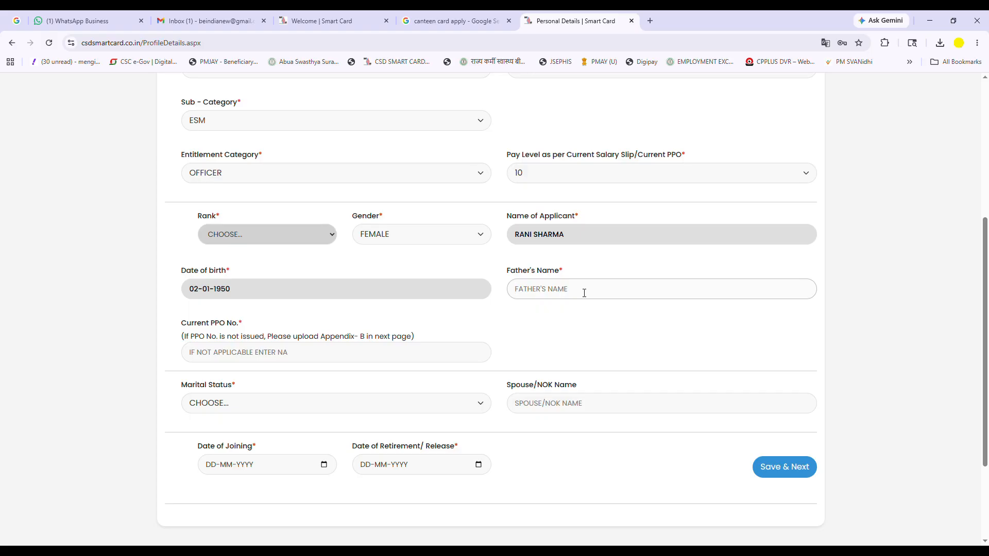
pyautogui.click(271, 357)
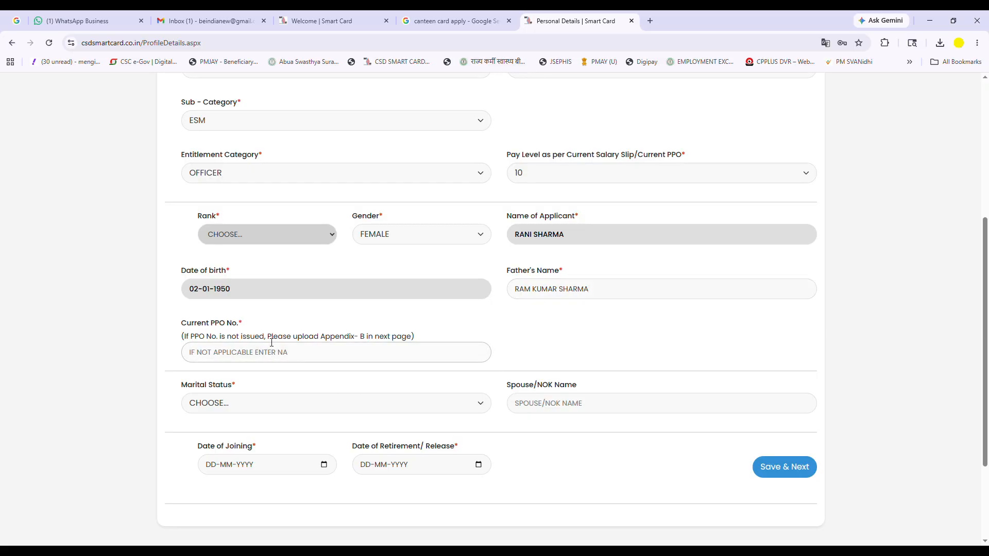
pyautogui.moveTo(266, 336); pyautogui.dragTo(432, 346)
pyautogui.click(448, 340)
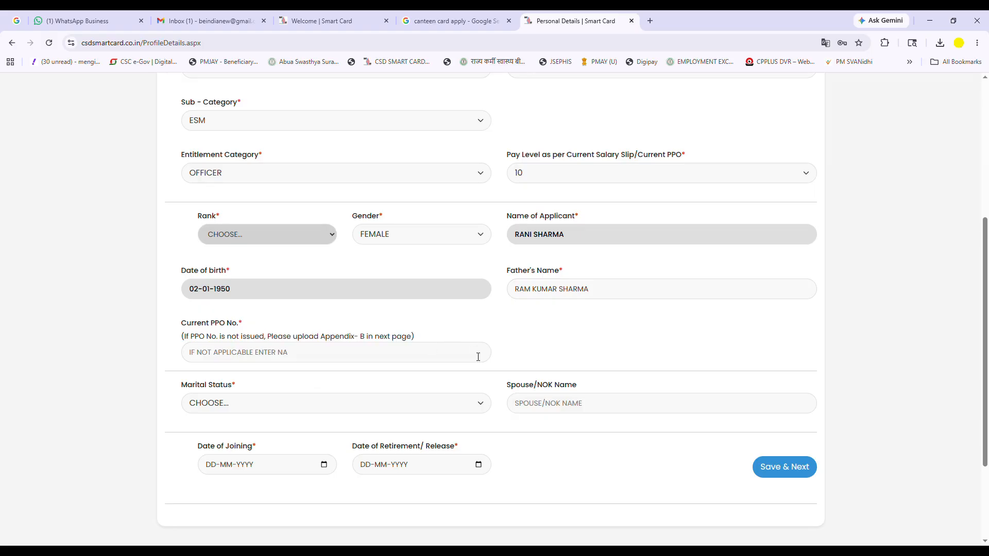
pyautogui.click(289, 411)
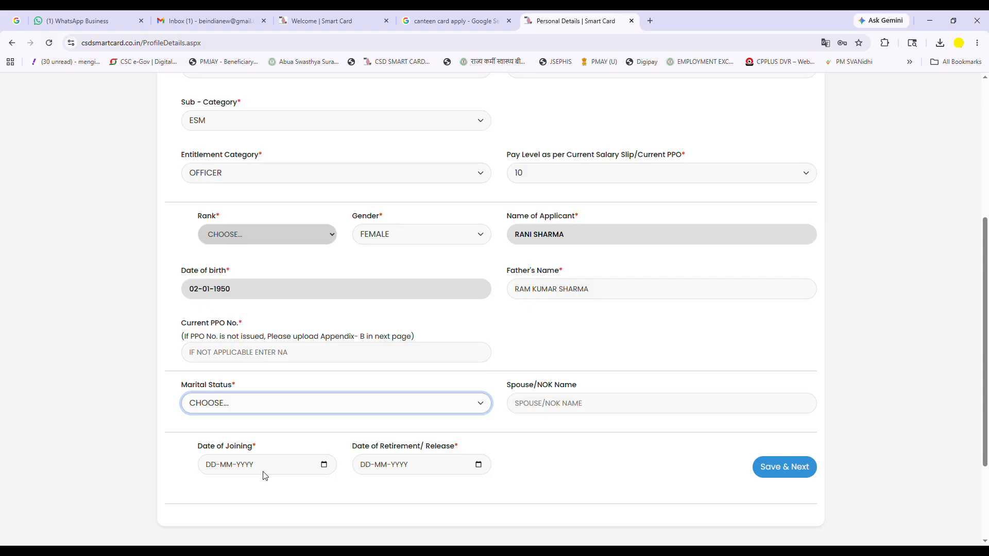
pyautogui.press('w')
pyautogui.scroll(-1, 574, 413)
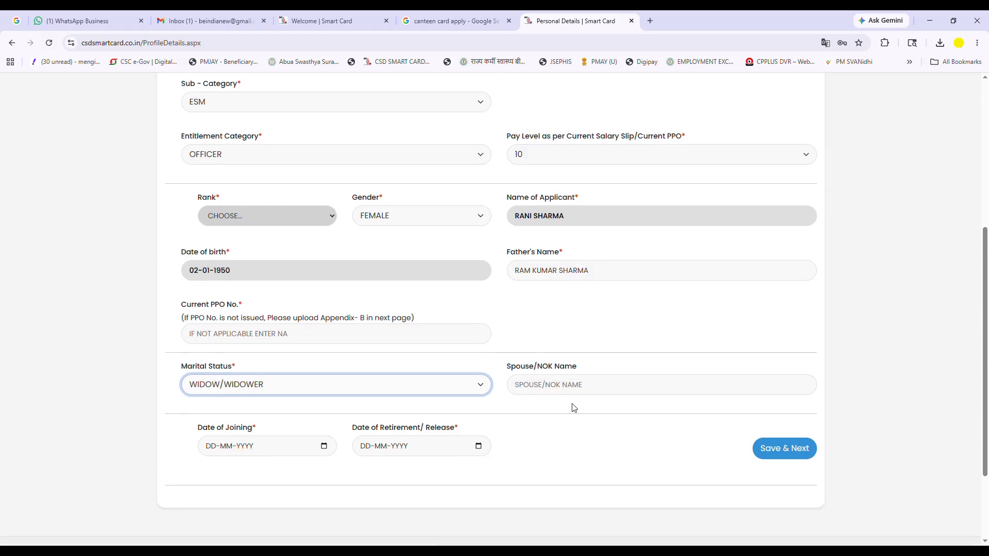
# Step: Enter the spouse's name, set joining date 03-01-1966 and release date 31-01-1973, and confirm saving
pyautogui.click(556, 357)
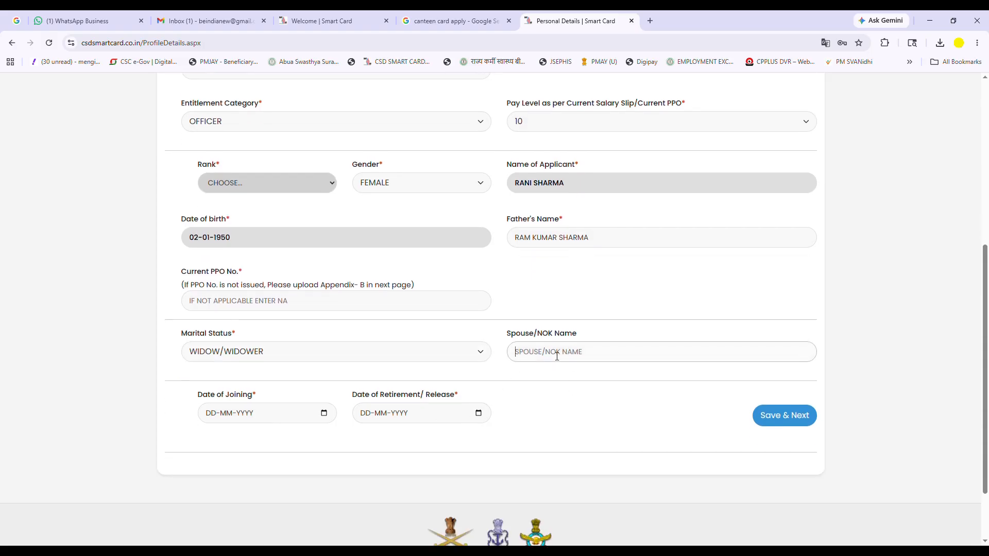
pyautogui.click(324, 413)
pyautogui.click(216, 308)
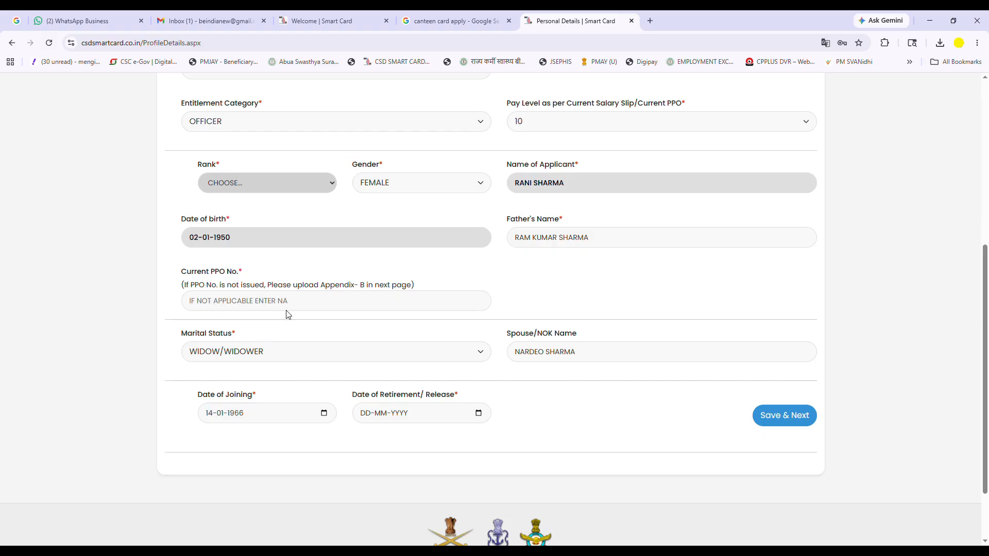
pyautogui.click(209, 320)
pyautogui.click(774, 415)
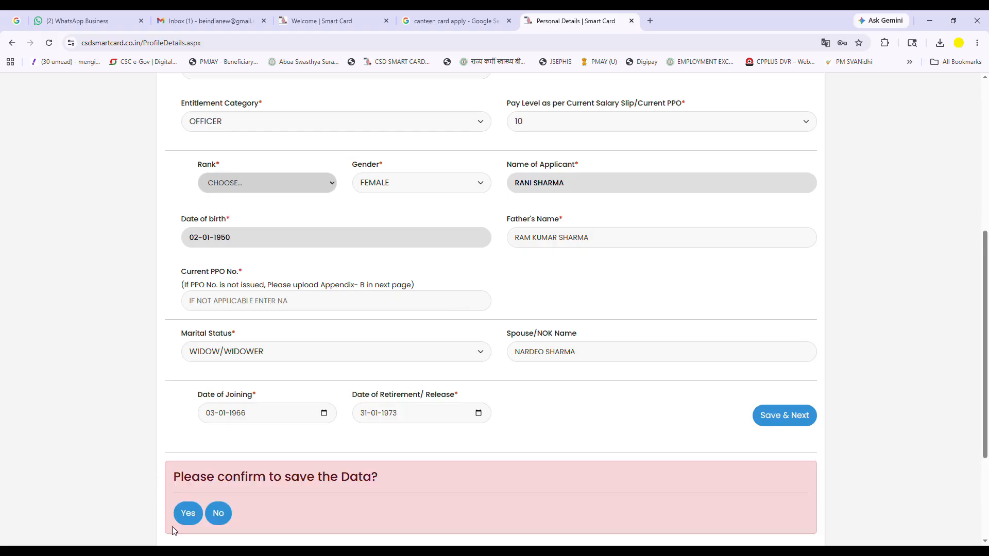
pyautogui.click(187, 513)
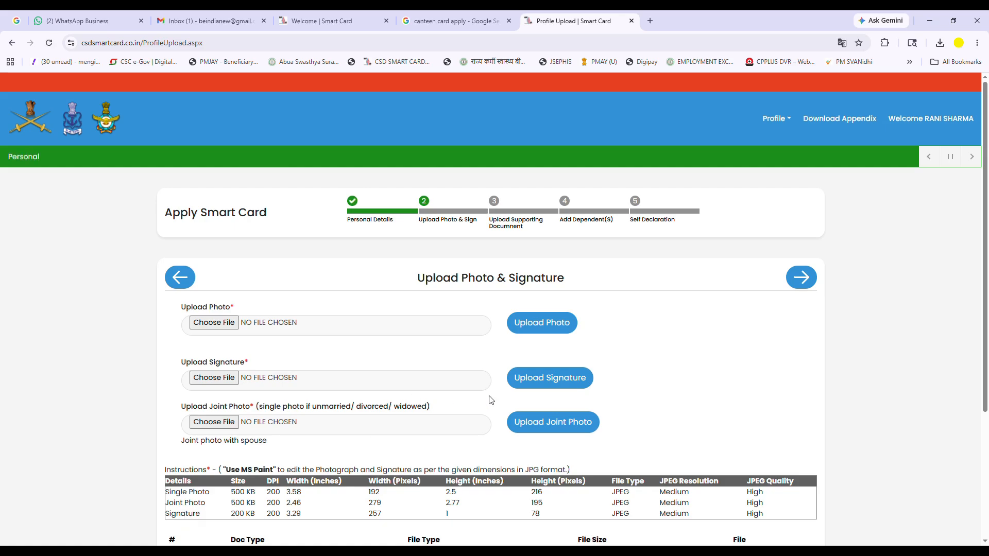
pyautogui.scroll(-4, 491, 401)
pyautogui.scroll(3, 491, 400)
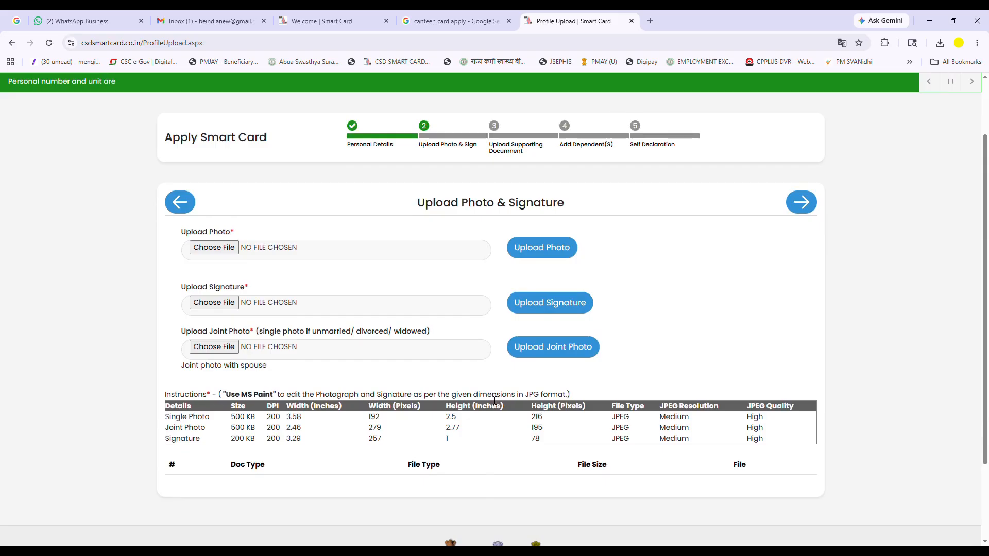
pyautogui.scroll(1, 495, 400)
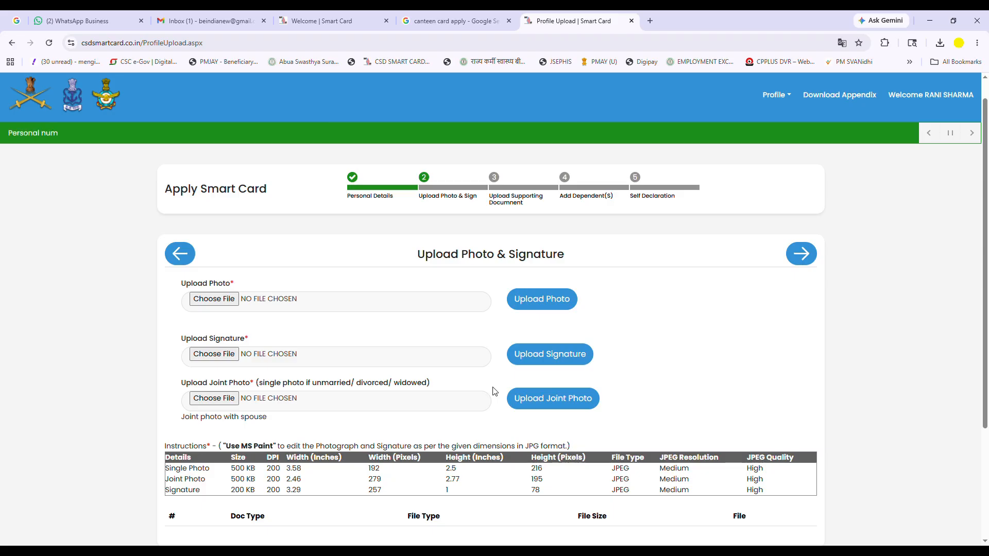
pyautogui.scroll(-1, 917, 162)
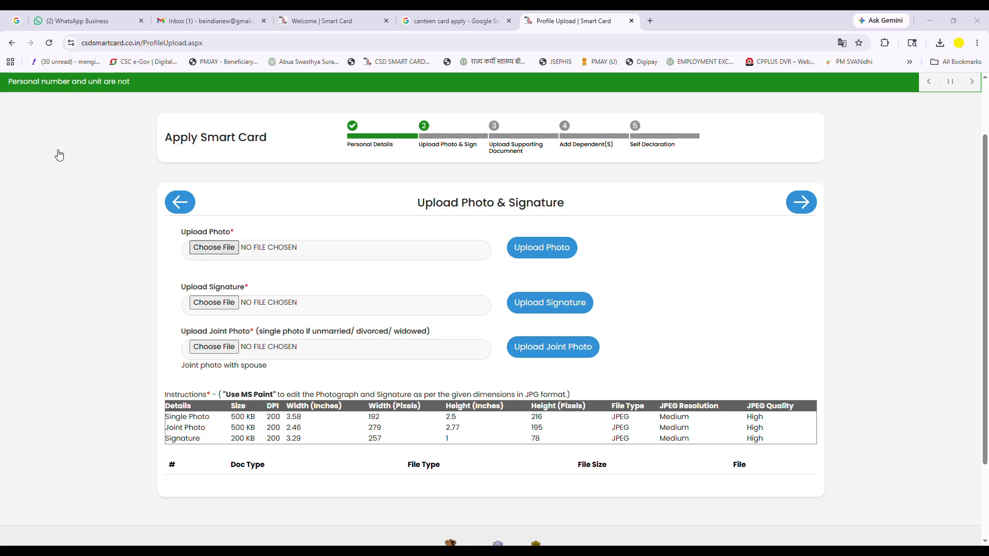
# Step: Upload the cropped applicant photo so it appears as Photo, image/jpeg, in the documents table
pyautogui.doubleClick(286, 167)
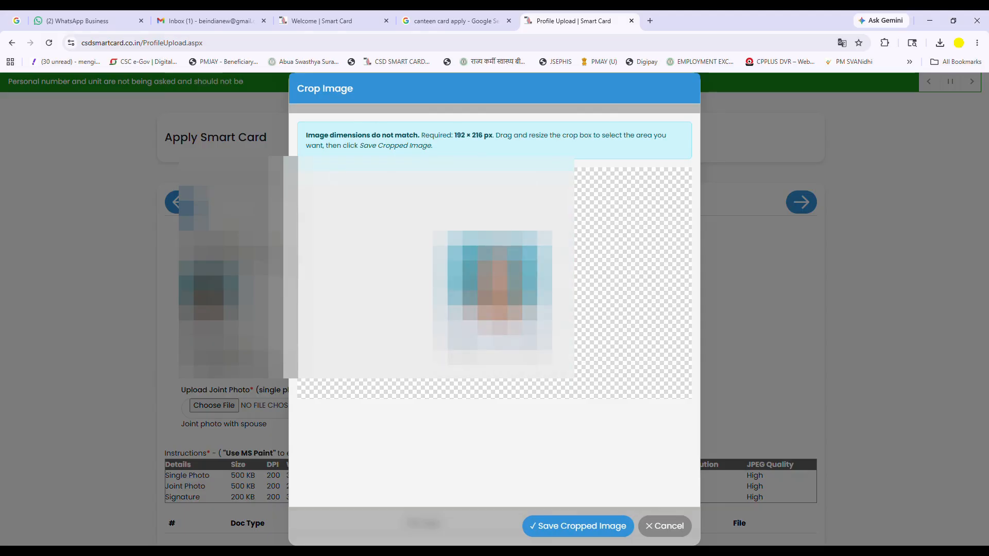
pyautogui.click(573, 526)
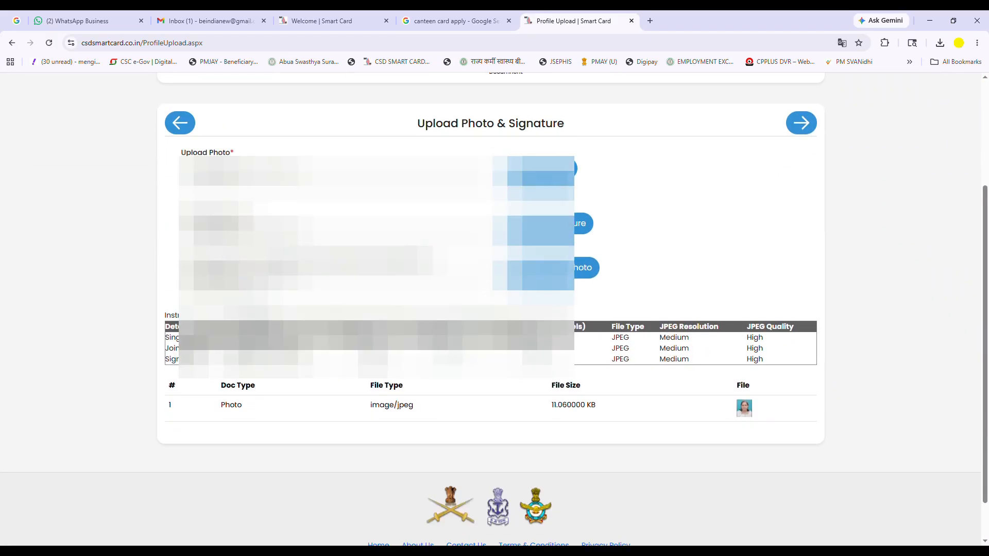
pyautogui.moveTo(175, 361); pyautogui.dragTo(701, 354)
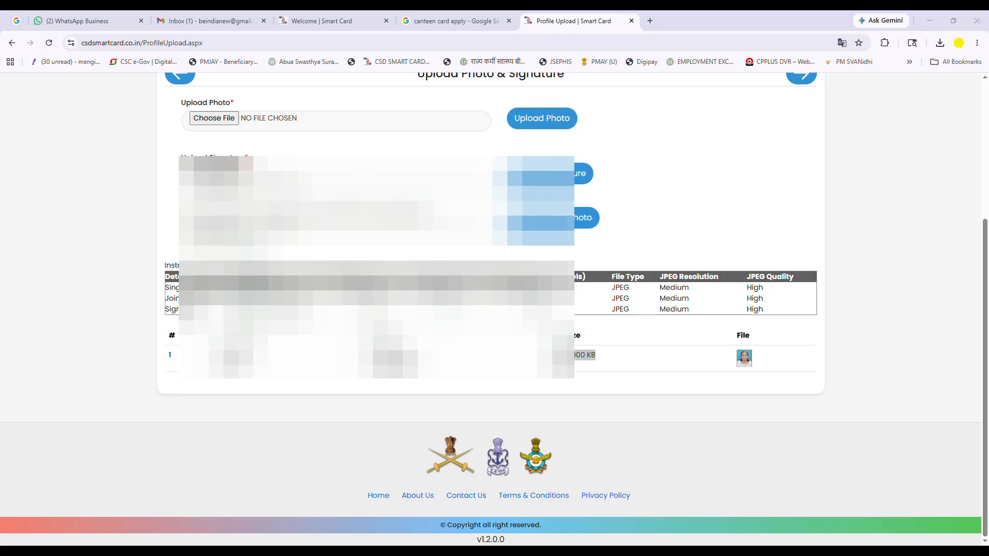
pyautogui.scroll(-6, 475, 209)
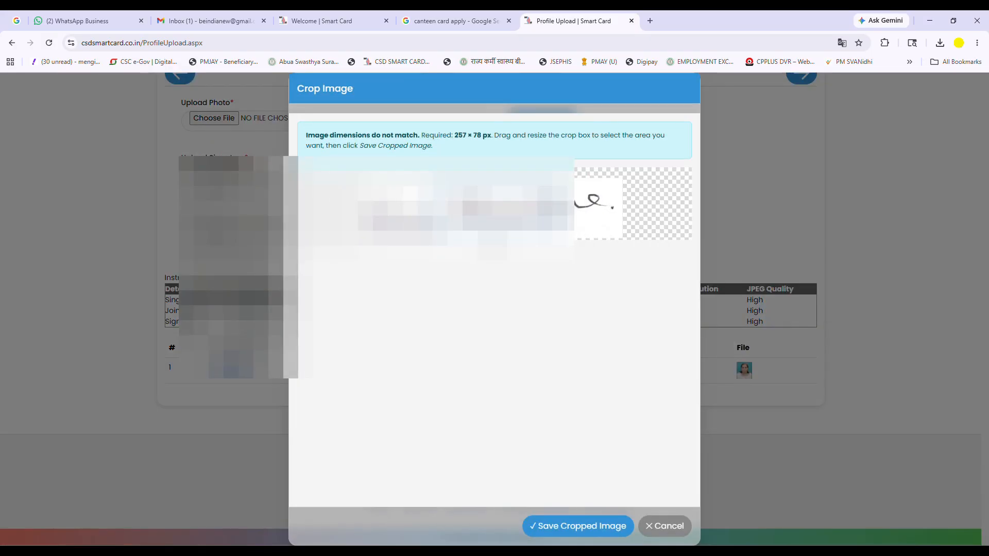
pyautogui.scroll(-2, 475, 210)
pyautogui.scroll(-1, 475, 209)
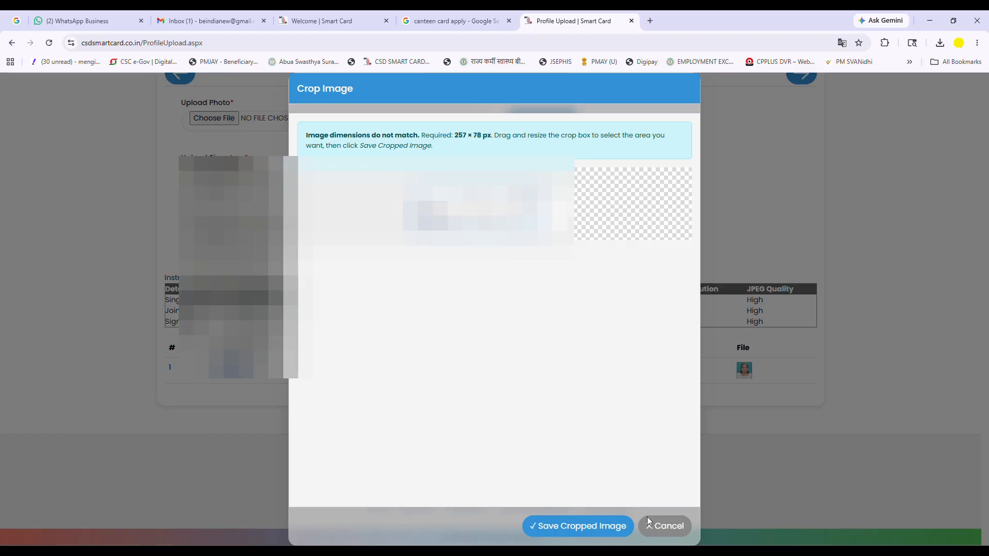
# Step: Reselect the signature file and save it cropped to 257 × 78 px
pyautogui.click(664, 526)
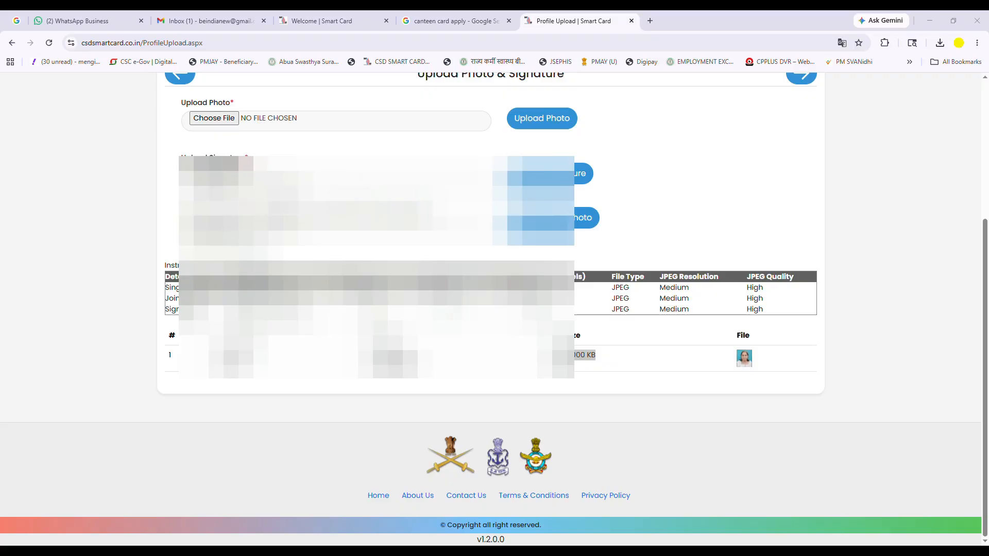
pyautogui.press('Return')
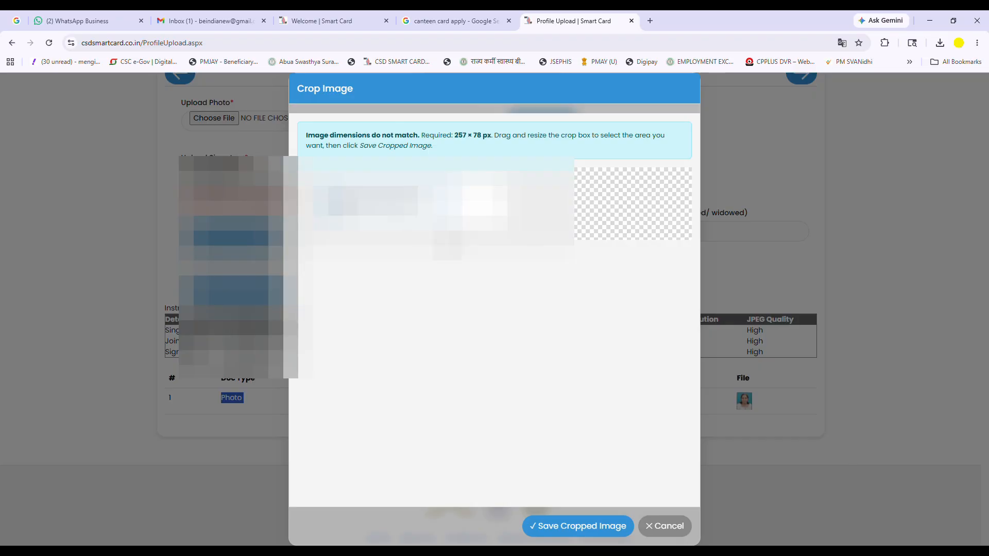
pyautogui.click(570, 526)
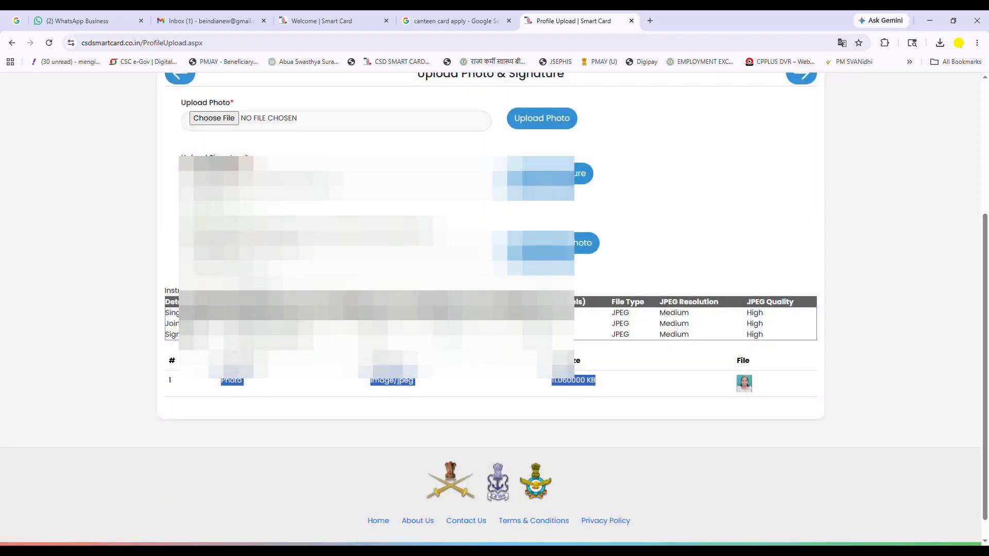
# Step: Upload the cropped signature and a repositioned 279 × 195 px joint photo, giving three documents
pyautogui.click(550, 174)
pyautogui.scroll(-5, 550, 173)
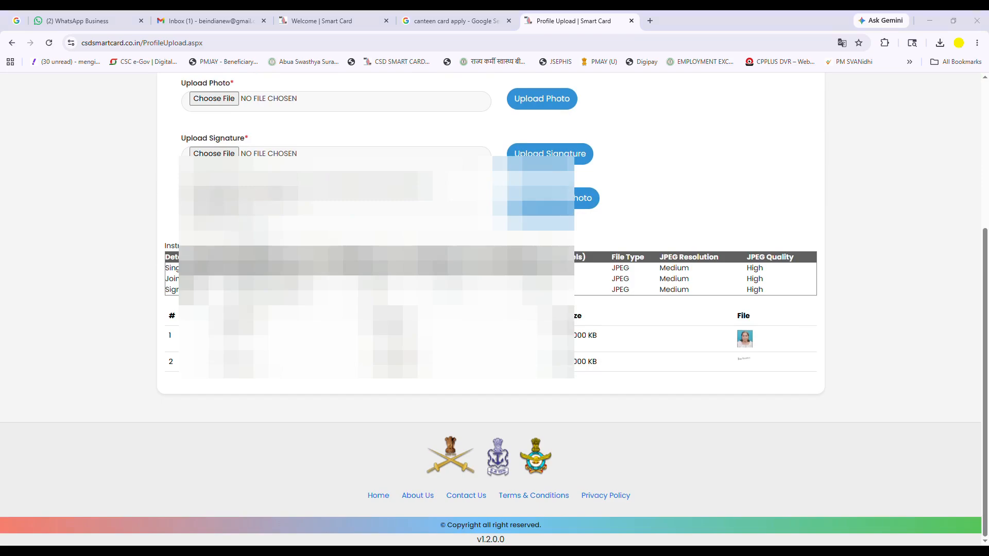
pyautogui.press('Return')
pyautogui.scroll(-5, 479, 273)
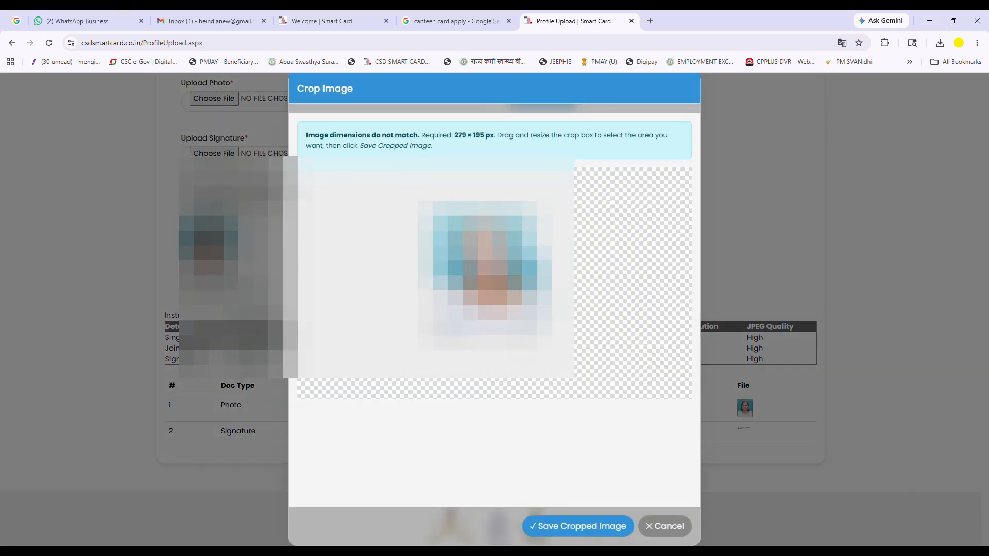
pyautogui.scroll(-4, 491, 275)
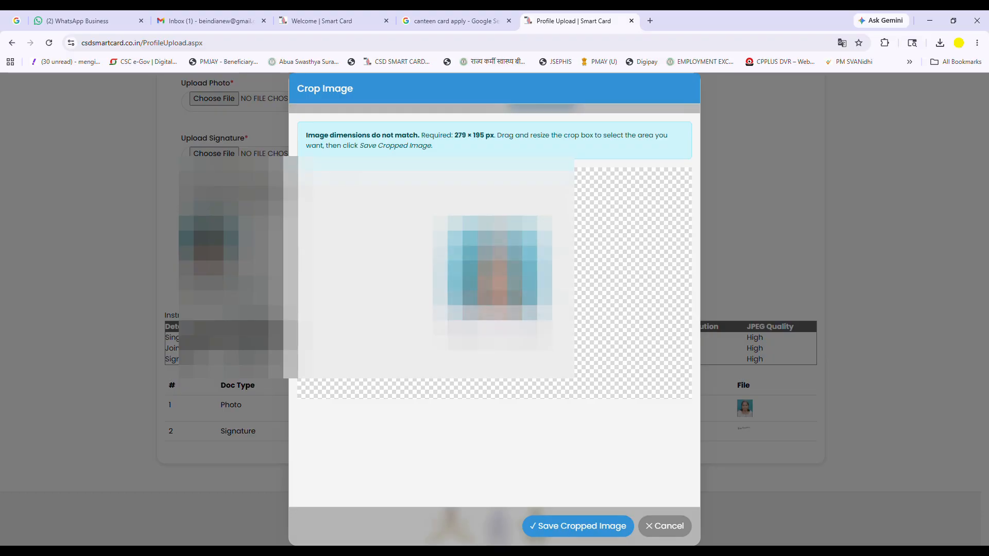
pyautogui.moveTo(493, 280); pyautogui.dragTo(493, 267)
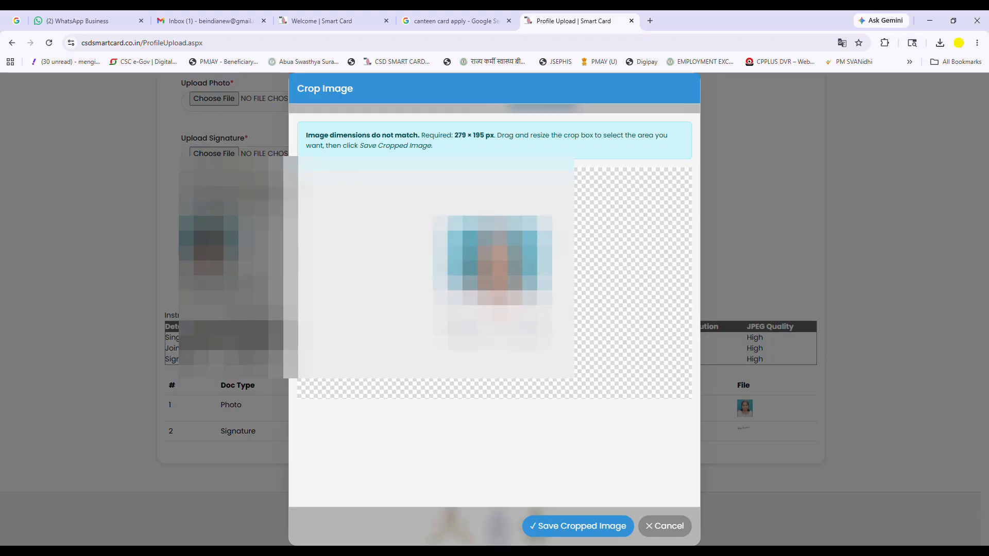
pyautogui.click(585, 522)
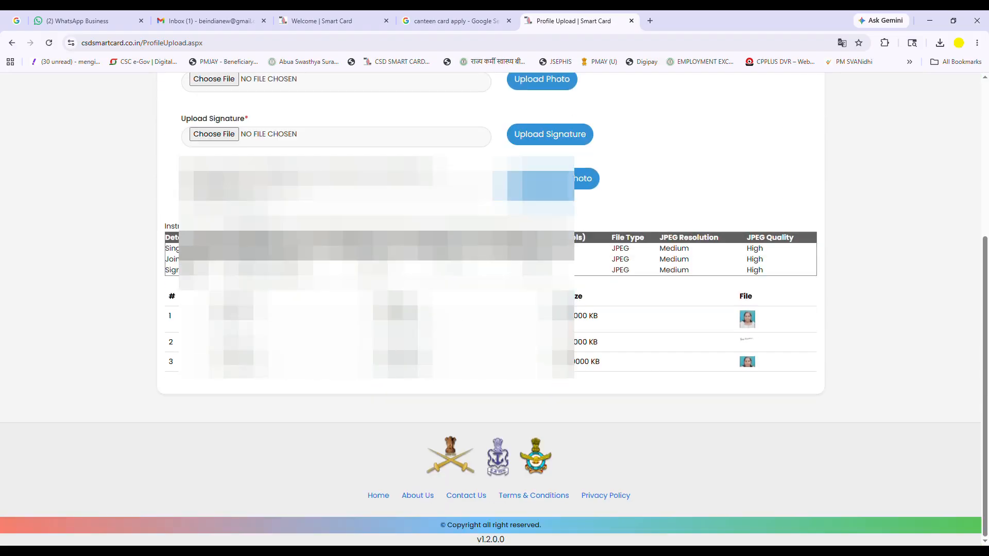
pyautogui.scroll(5, 616, 382)
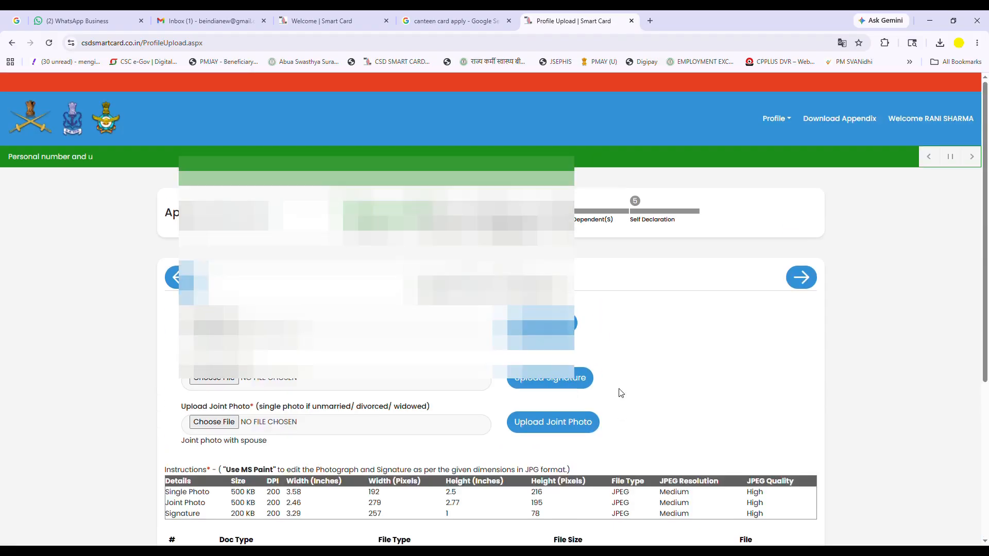
# Step: Upload the 166.92 KB PPO COPY PDF as the first supporting document
pyautogui.click(797, 283)
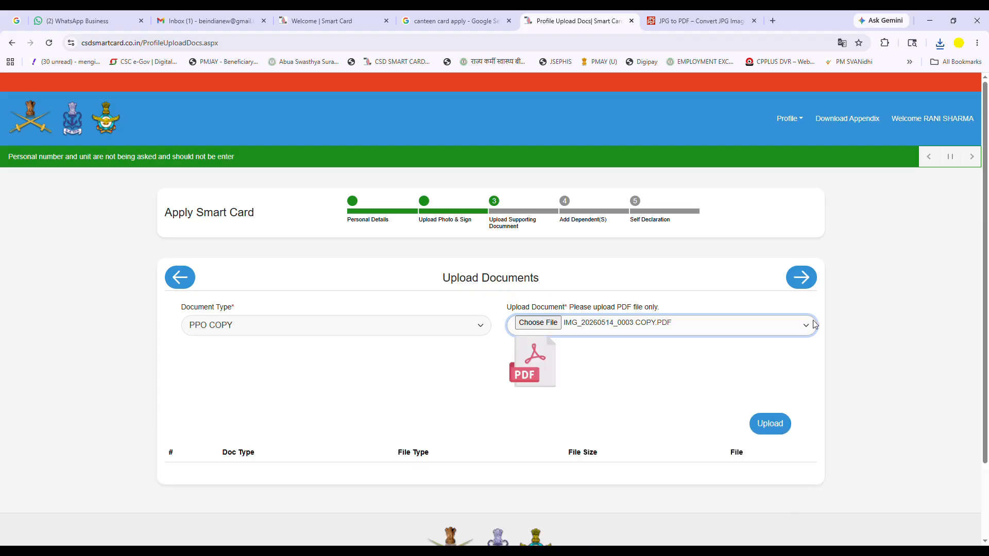
pyautogui.click(770, 423)
pyautogui.scroll(-3, 614, 349)
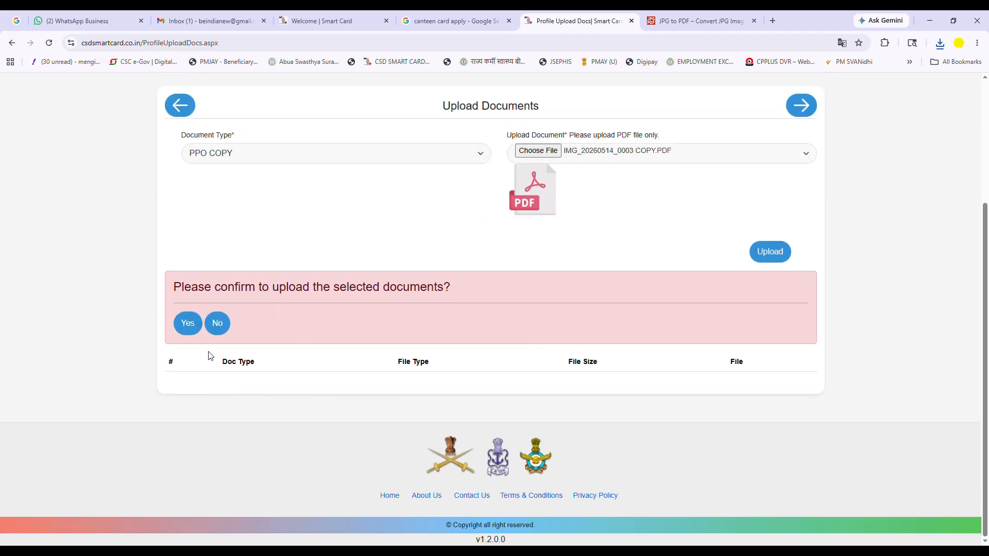
pyautogui.click(191, 327)
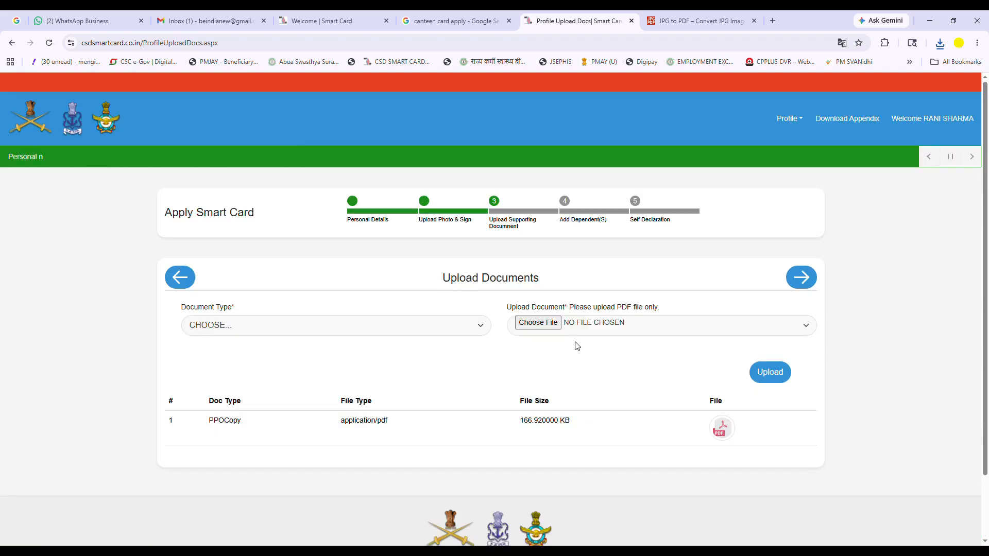
# Step: Try a SPOUSE relation and dependent card ID on Add Dependents, then skip to Self Declaration
pyautogui.click(802, 278)
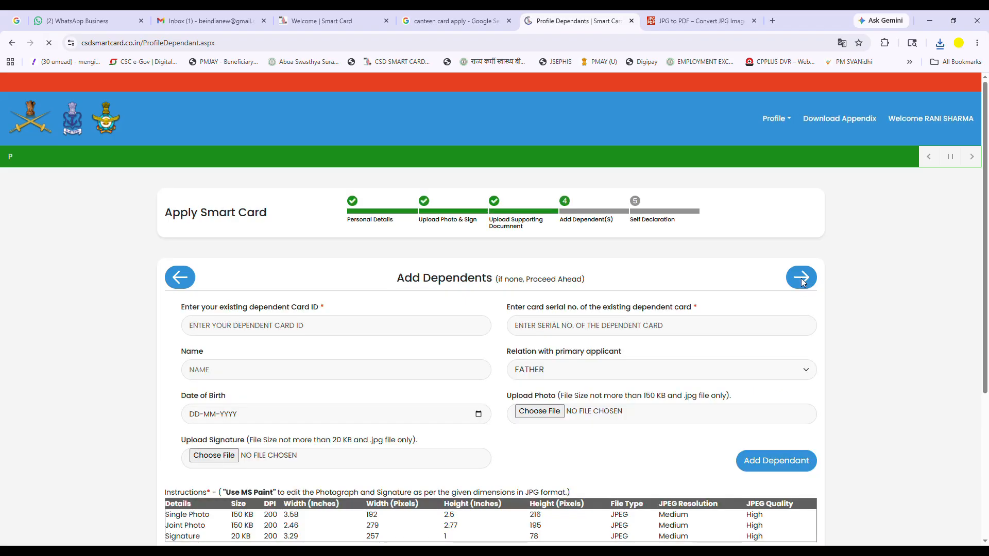
pyautogui.scroll(-1, 316, 360)
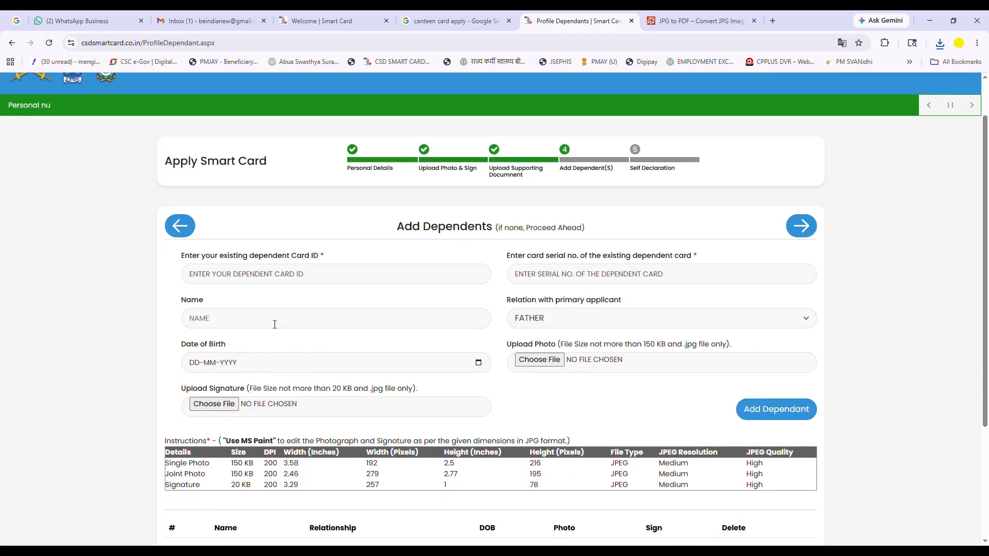
pyautogui.click(239, 281)
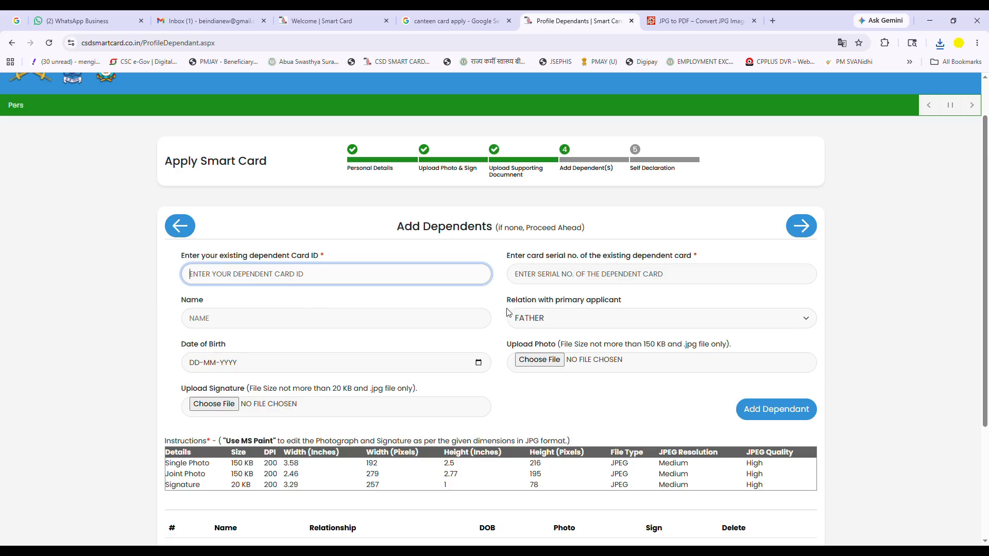
pyautogui.click(595, 318)
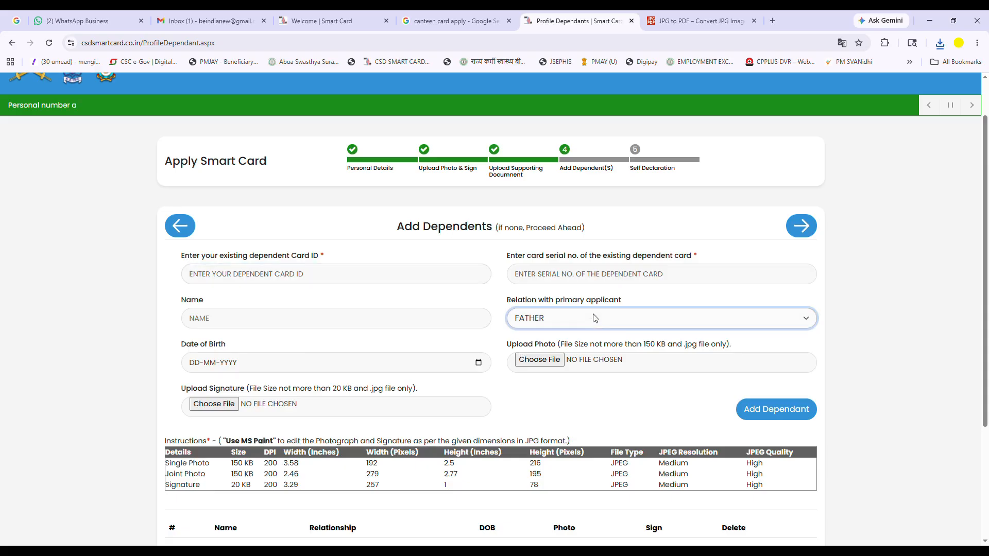
pyautogui.click(557, 377)
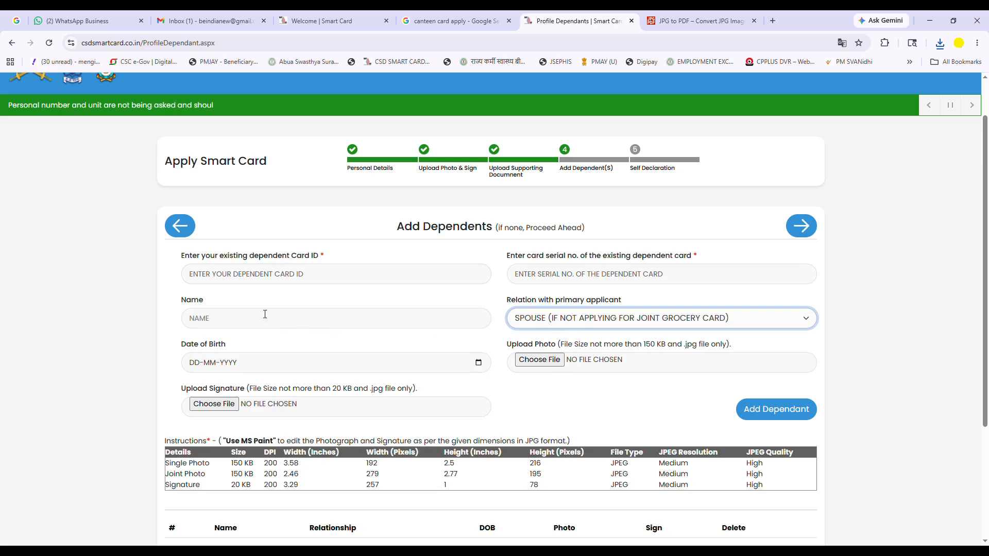
pyautogui.click(213, 278)
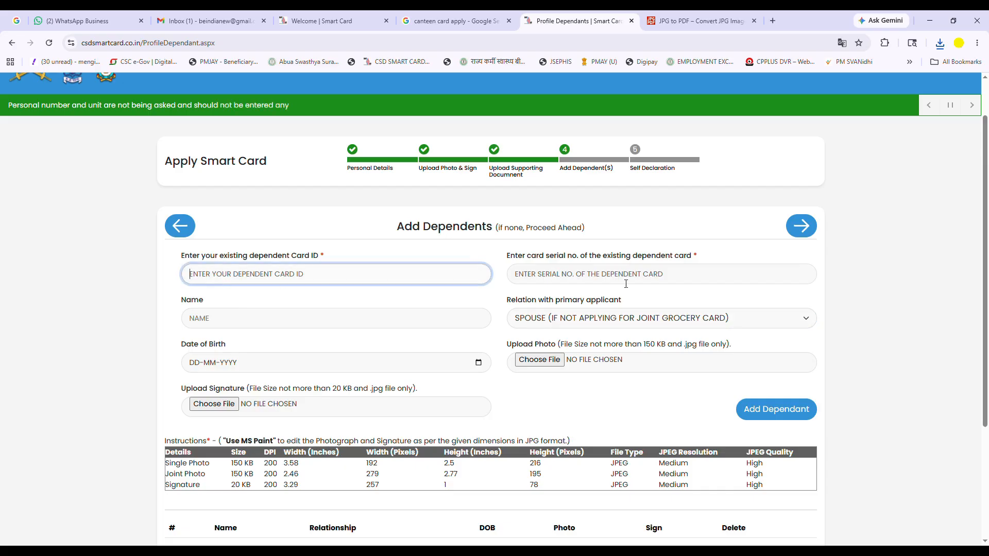
pyautogui.write('GB')
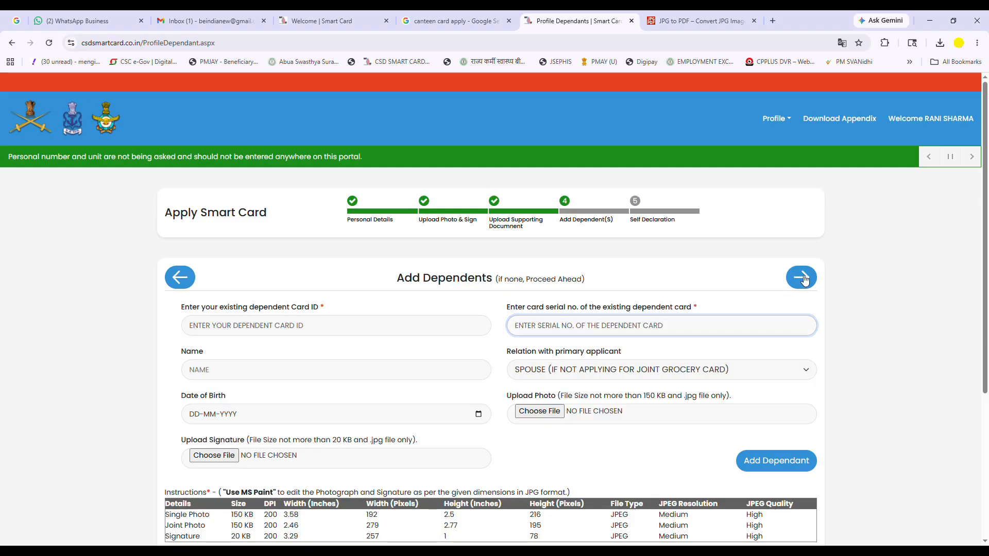
pyautogui.click(804, 278)
# Step: Agree to the self declaration and proceed for payment
pyautogui.scroll(-3, 455, 343)
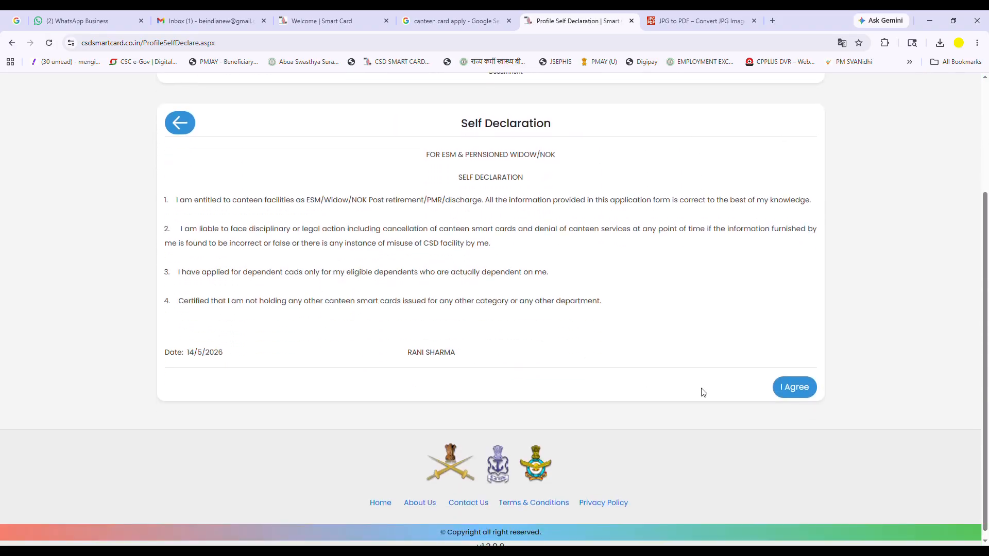
pyautogui.click(795, 387)
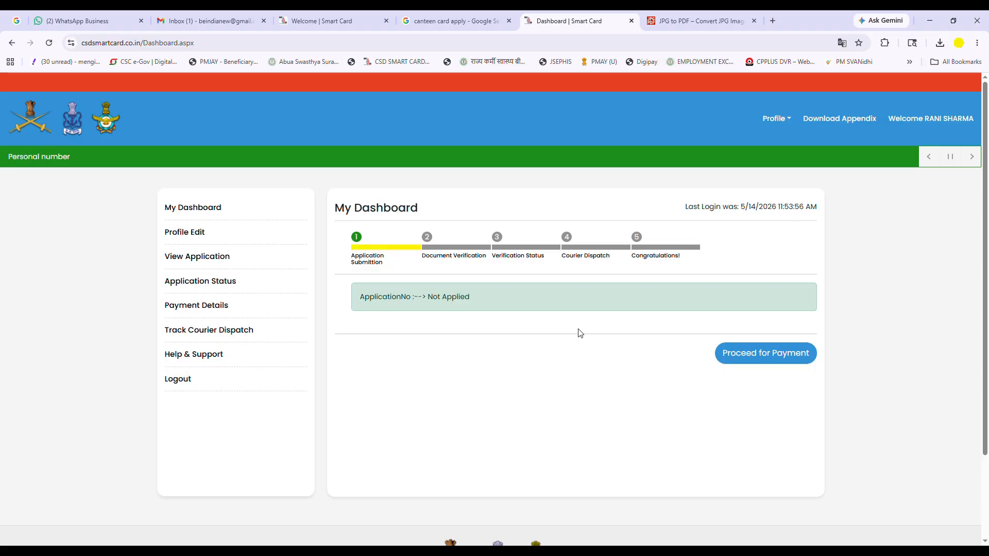
pyautogui.click(745, 359)
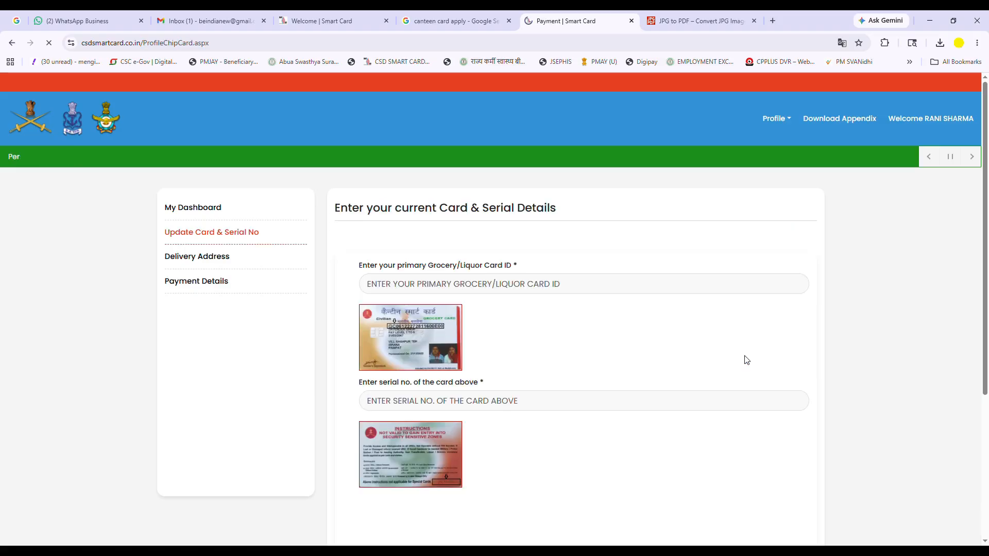
# Step: Enter the primary grocery card ID and serial number, then confirm Update & Proceed
pyautogui.click(442, 284)
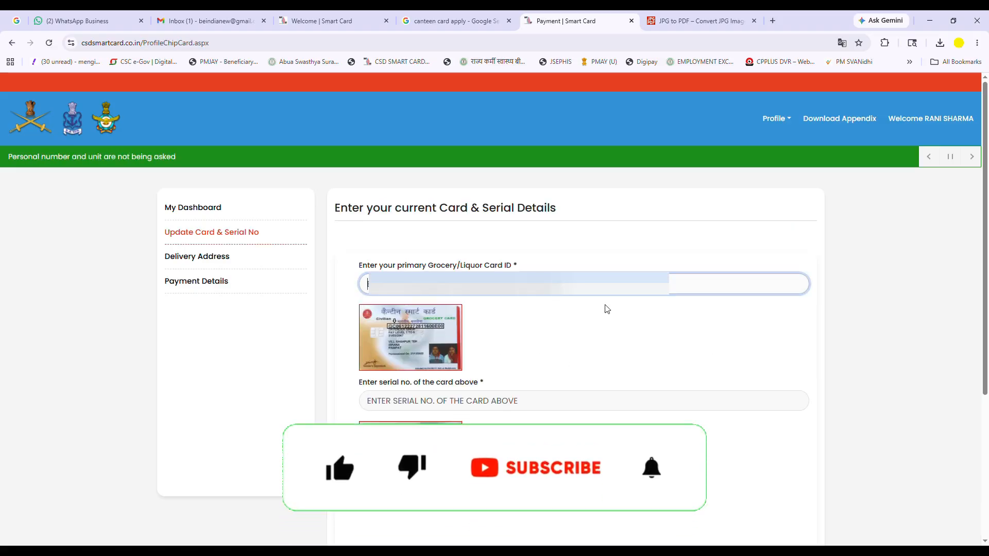
pyautogui.write('GC')
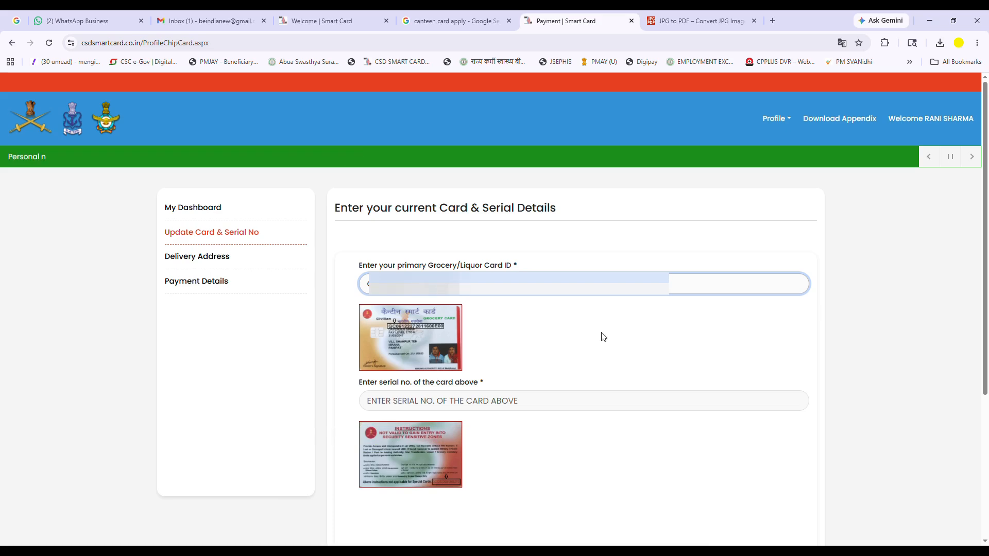
pyautogui.click(576, 401)
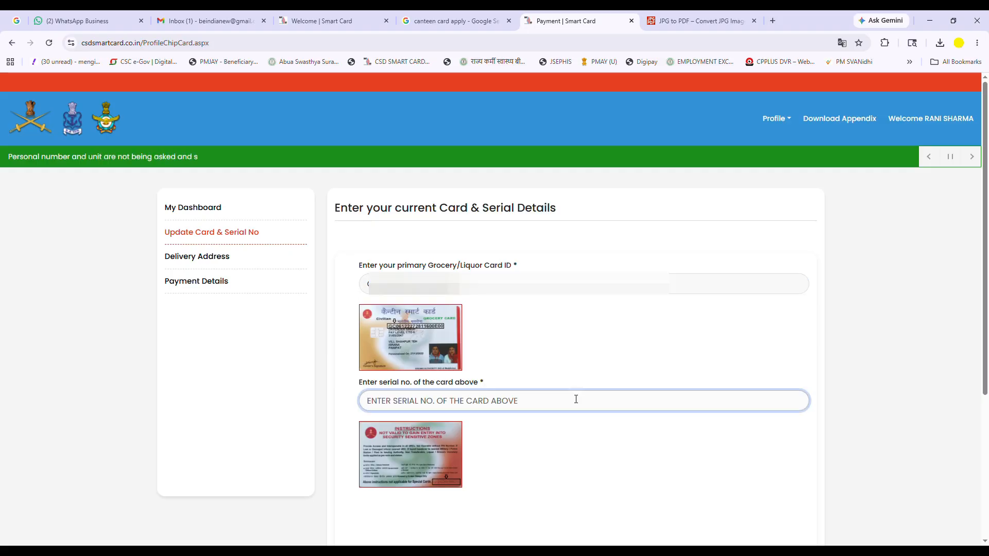
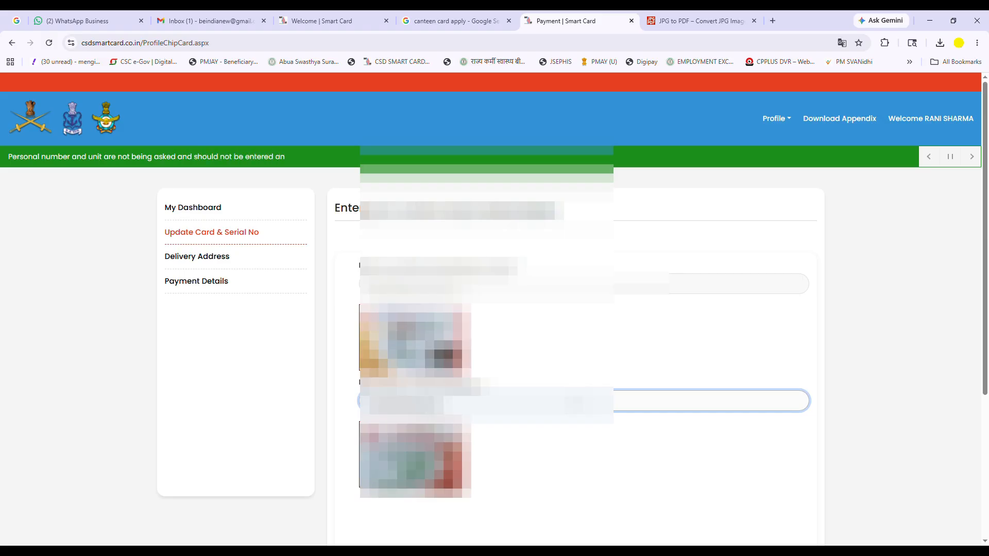
pyautogui.scroll(-3, 618, 380)
pyautogui.click(779, 442)
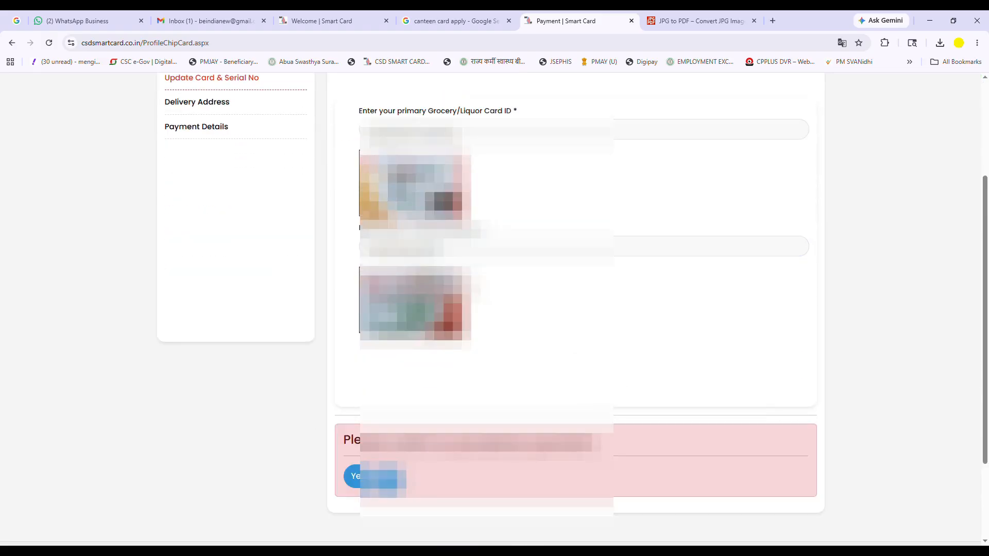
pyautogui.click(363, 481)
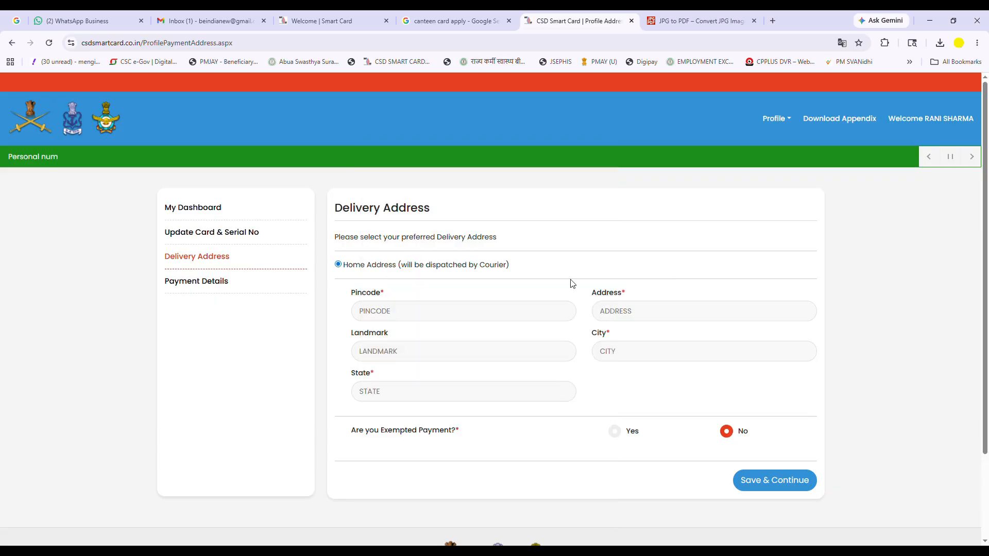
# Step: Fill in the delivery pincode, address and landmark, then save and confirm
pyautogui.click(418, 318)
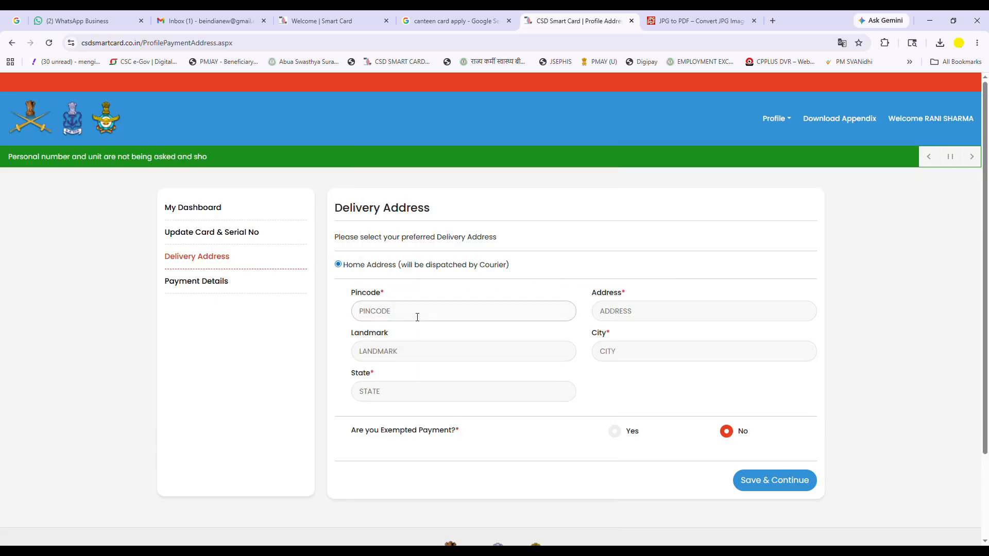
pyautogui.write('826001')
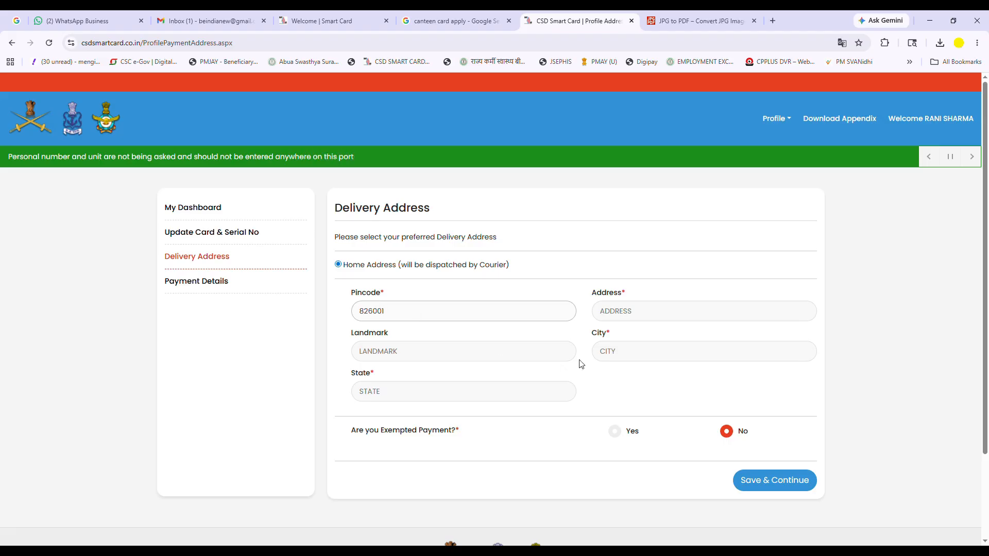
pyautogui.click(630, 322)
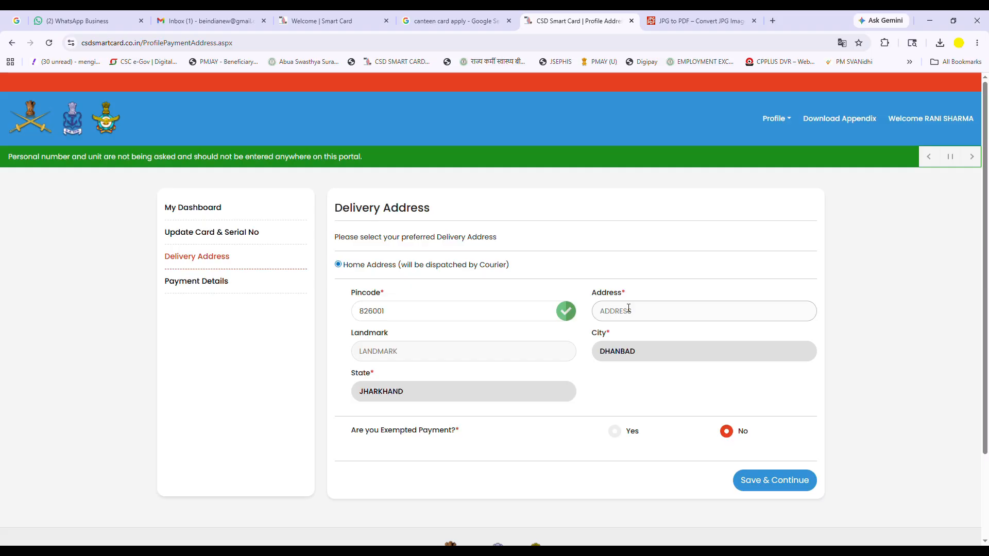
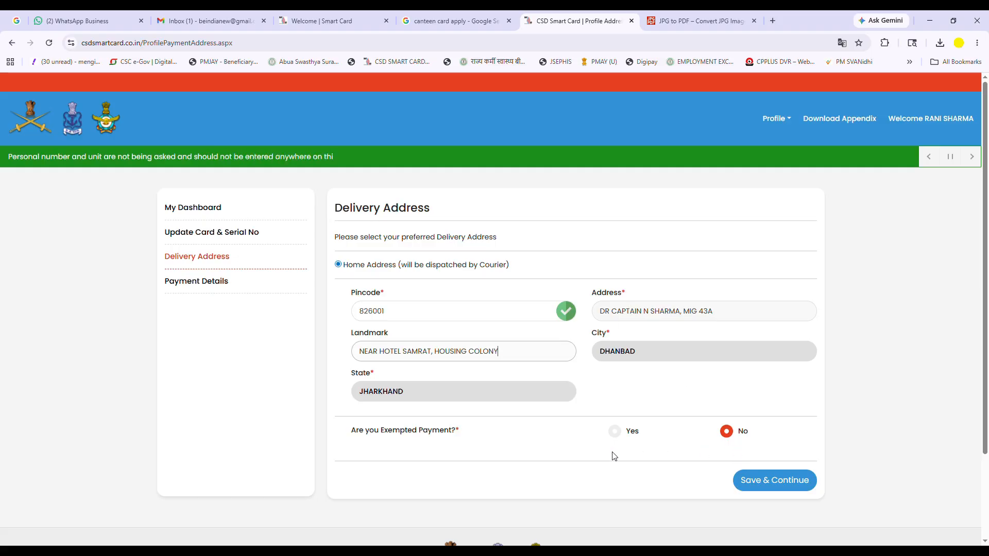
pyautogui.click(692, 494)
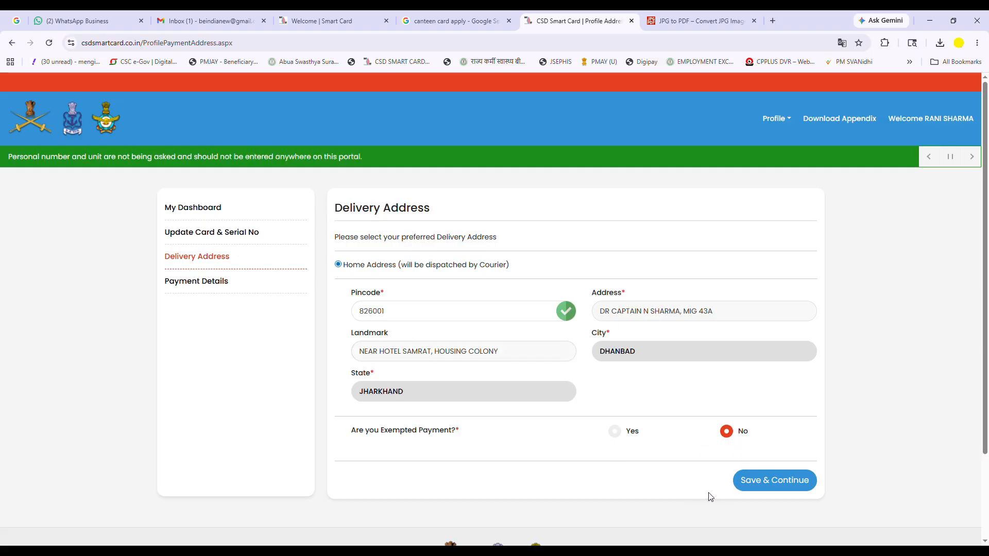
pyautogui.click(779, 486)
pyautogui.scroll(-2, 512, 460)
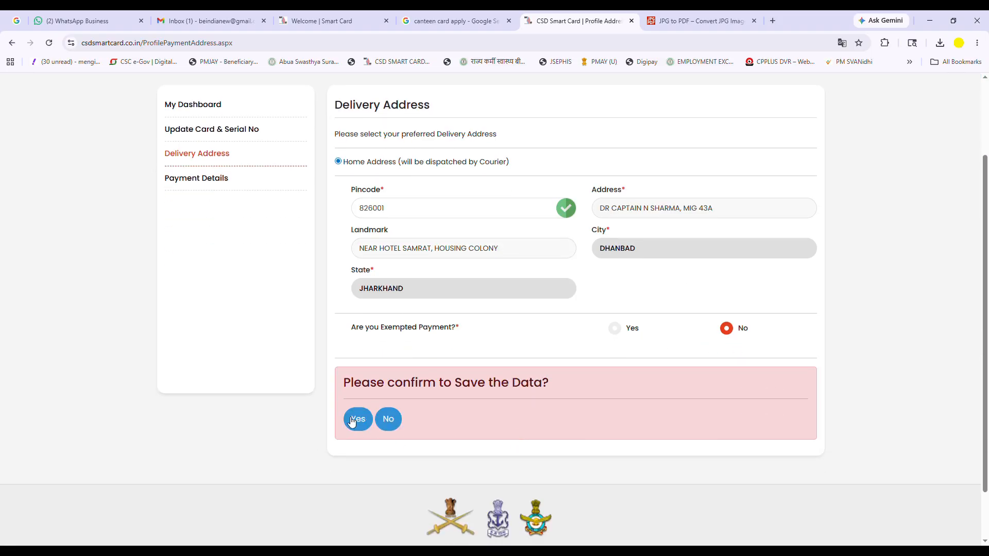
pyautogui.click(359, 419)
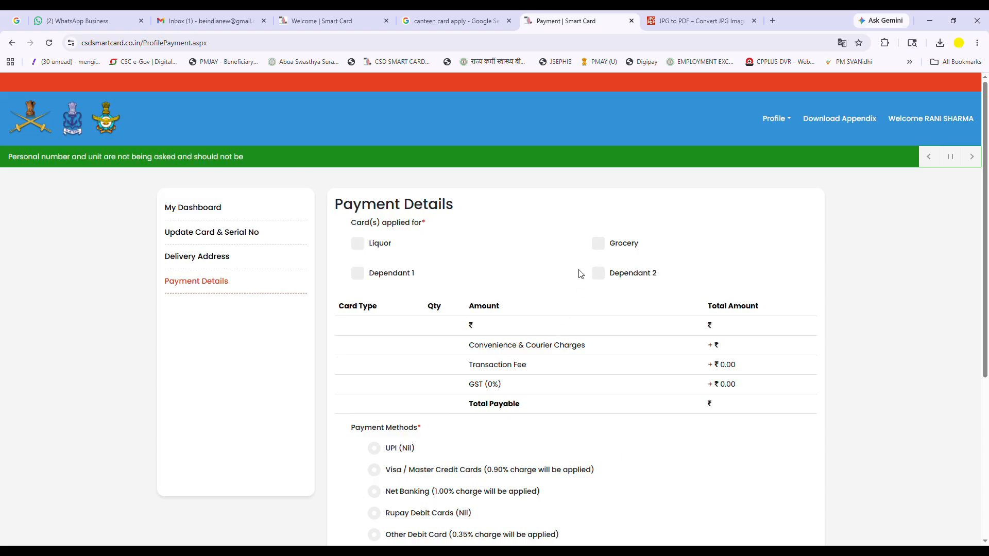
# Step: Select both the Grocery and Liquor cards for the application
pyautogui.click(599, 244)
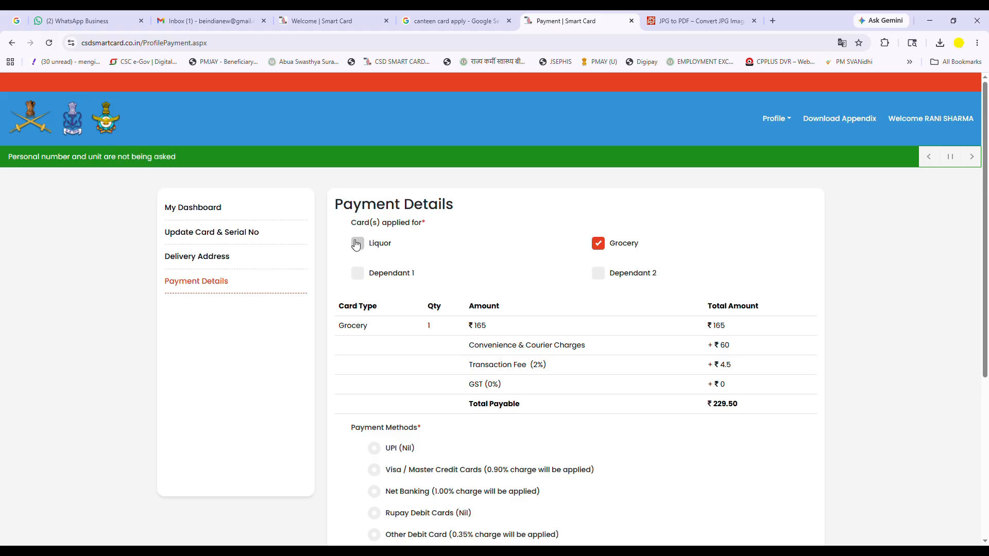
pyautogui.click(356, 244)
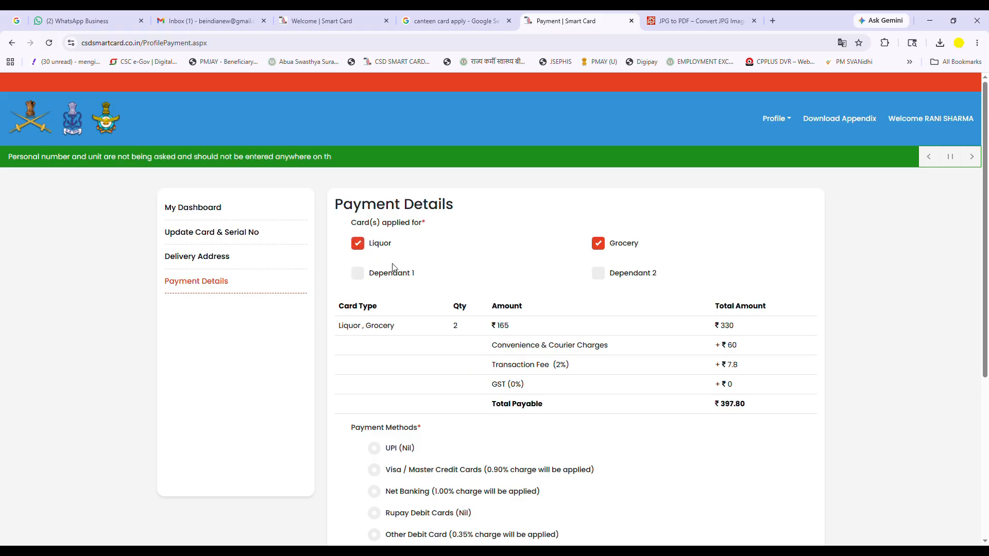
pyautogui.scroll(-2, 569, 351)
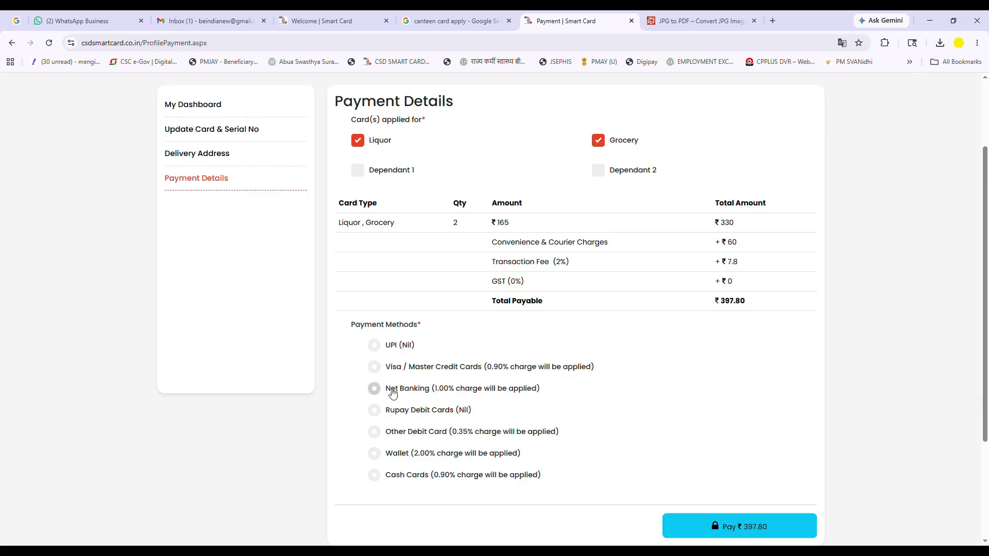
# Step: Choose Rupay Debit Cards and confirm paying ₹390.00
pyautogui.click(382, 415)
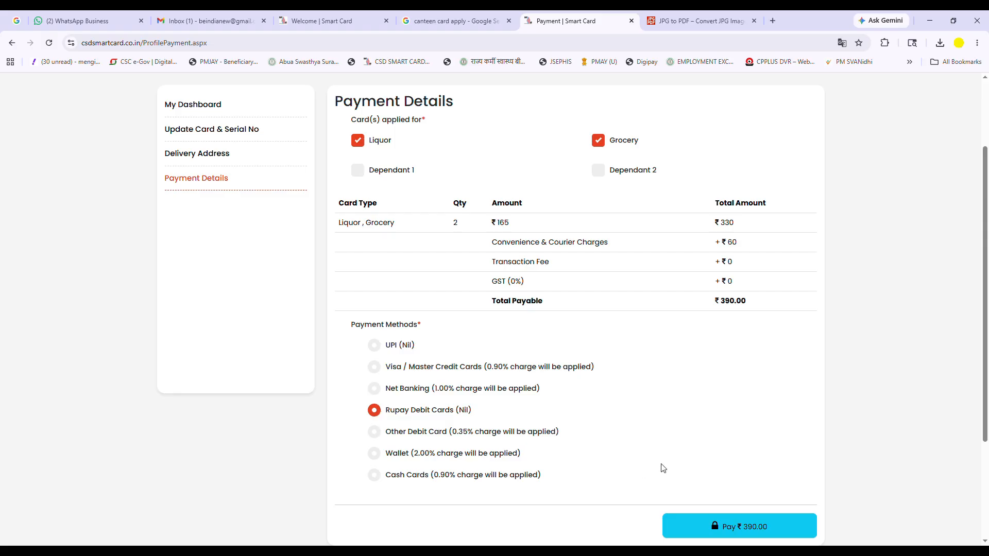
pyautogui.click(747, 529)
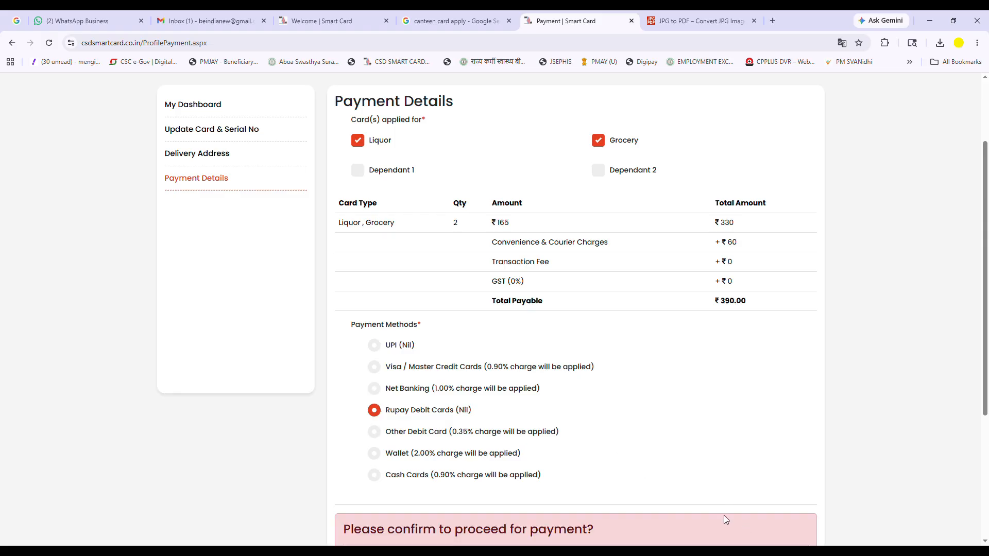
pyautogui.scroll(-4, 654, 458)
pyautogui.click(359, 363)
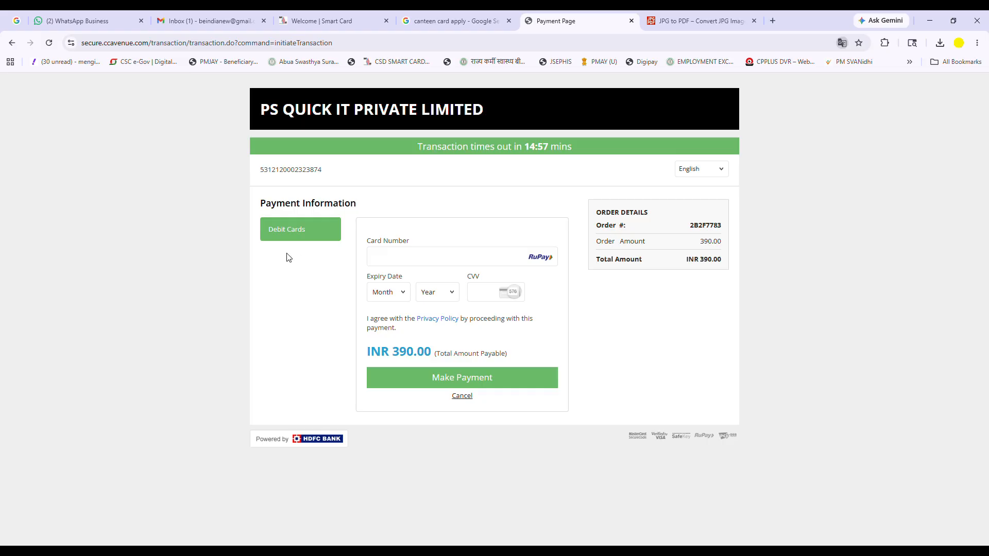
# Step: Submit the debit card details, then enter the SBI OTP to complete the ₹390.00 payment
pyautogui.click(462, 262)
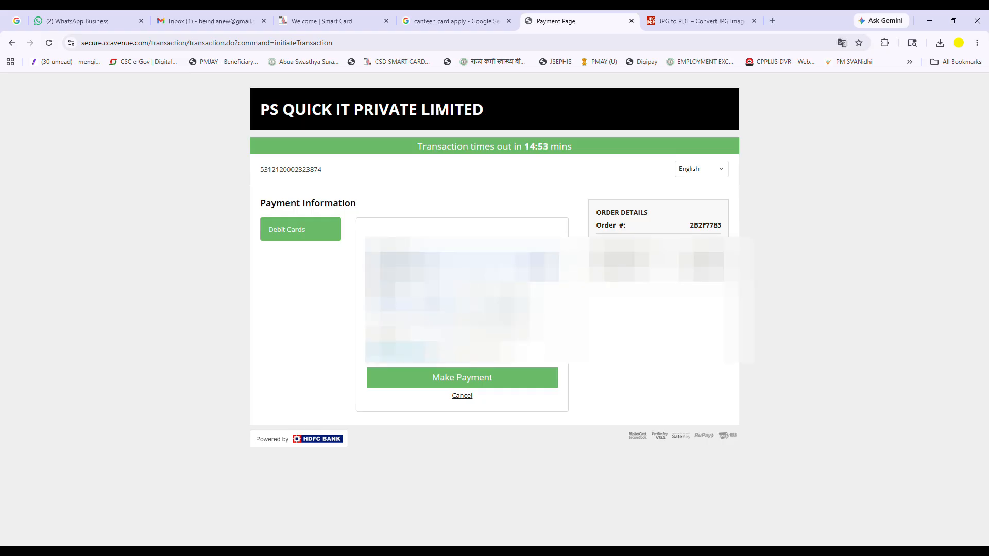
pyautogui.click(475, 381)
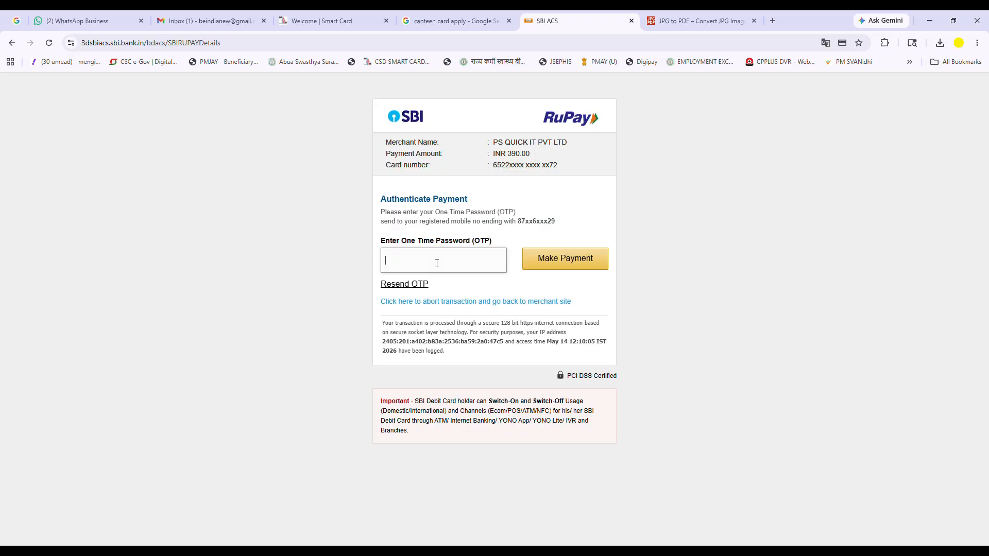
pyautogui.write('••')
pyautogui.click(547, 263)
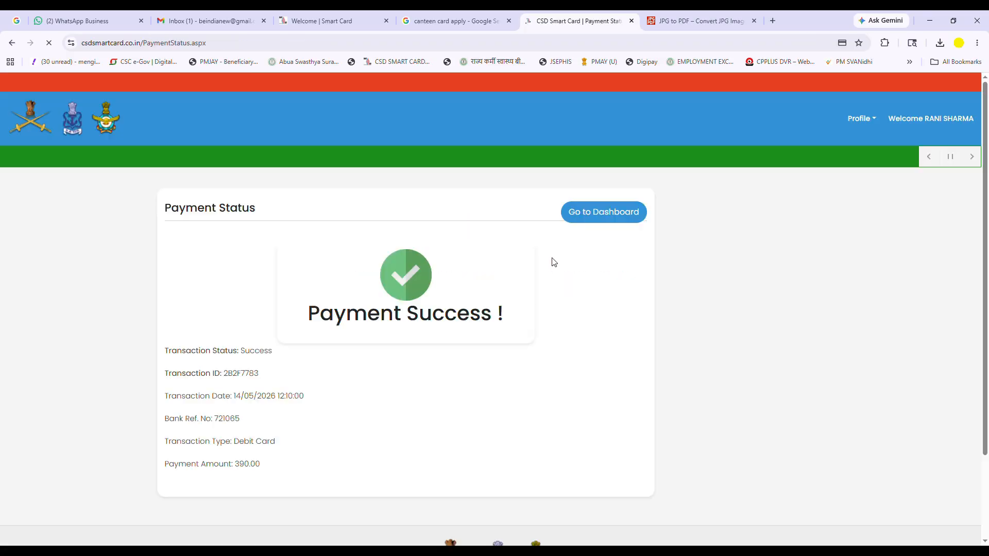
# Step: Print the payment success receipt, then go to the dashboard showing Submitted
pyautogui.scroll(-3, 495, 395)
pyautogui.scroll(3, 561, 381)
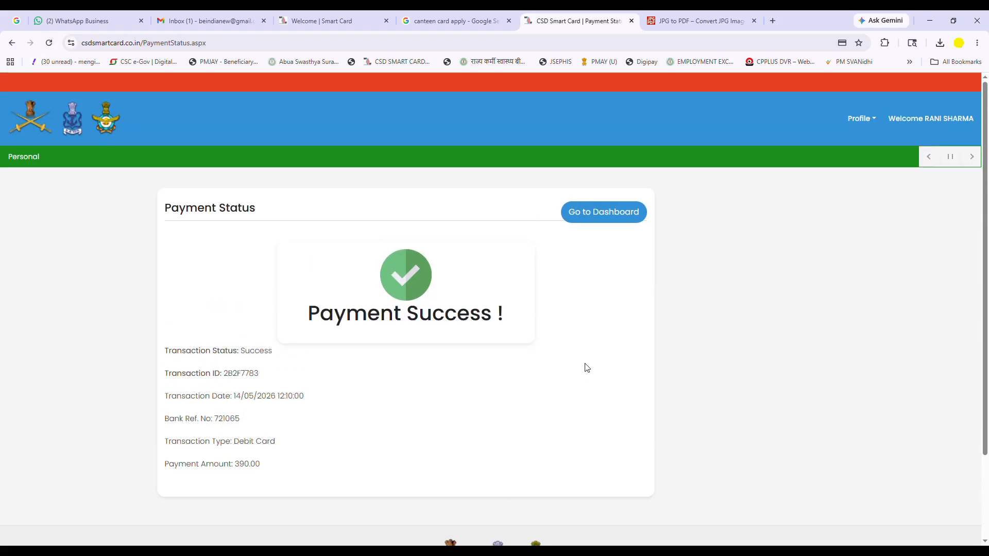
pyautogui.scroll(-1, 606, 369)
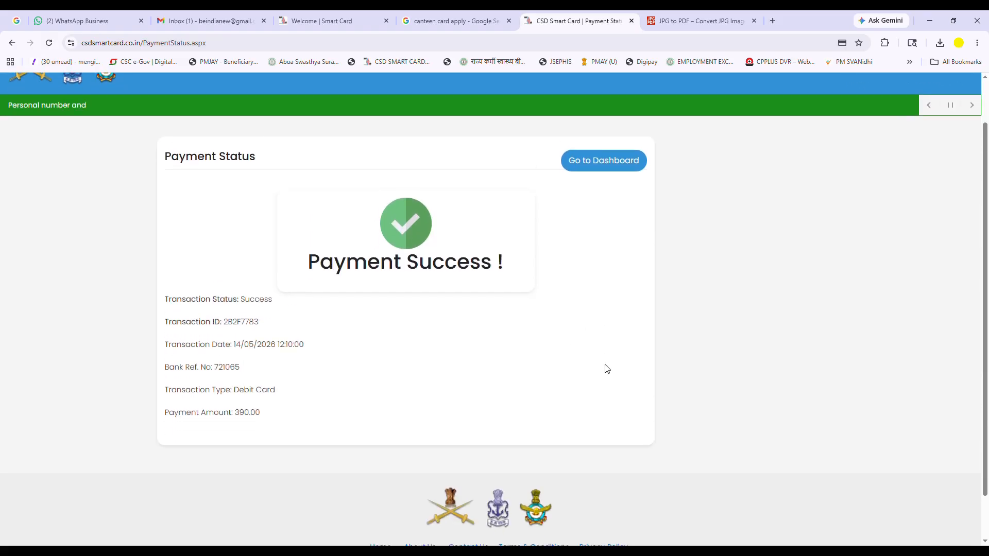
pyautogui.hotkey('ctrl', 'p')
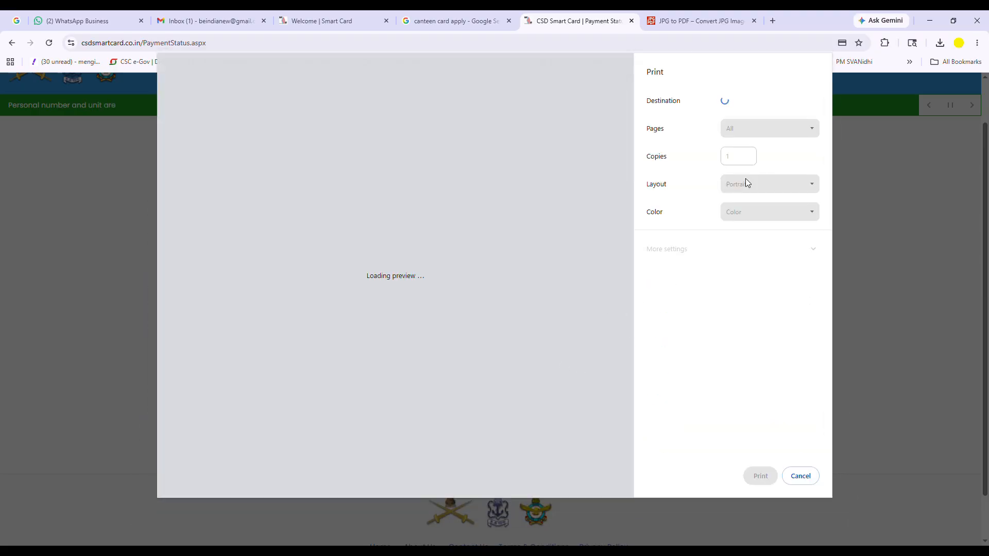
pyautogui.click(755, 232)
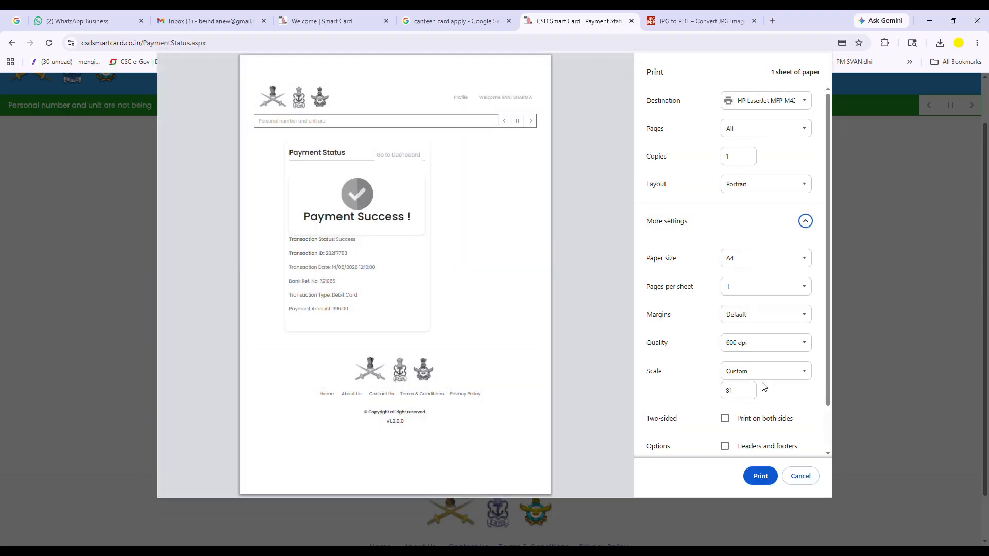
pyautogui.click(760, 476)
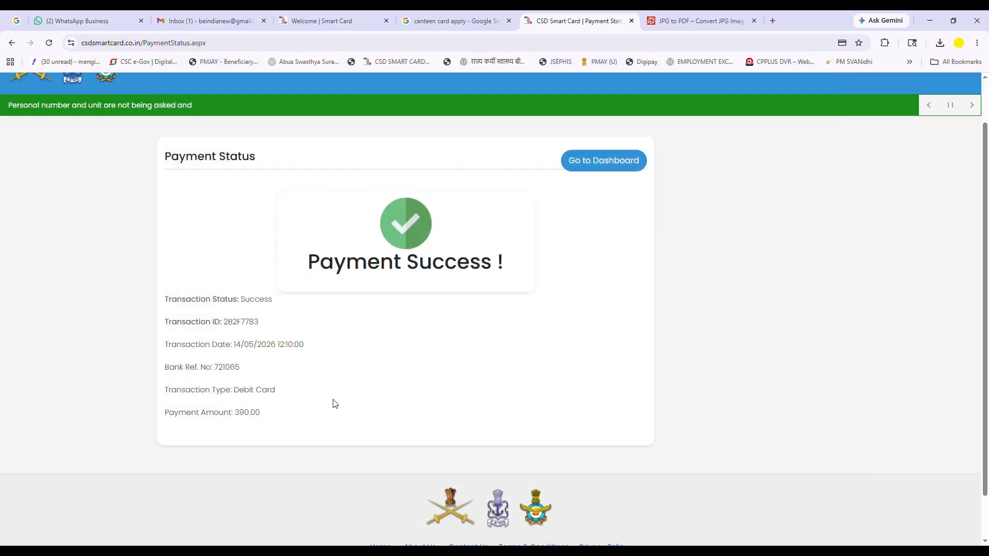
pyautogui.click(594, 161)
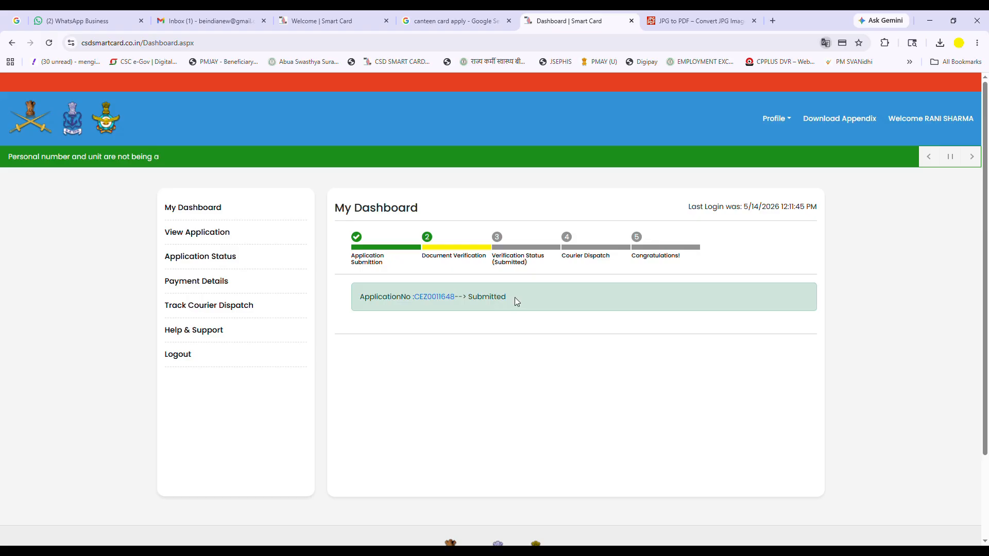
# Step: Check the application number and Submitted status on the dashboard, then open View Application
pyautogui.moveTo(414, 299); pyautogui.dragTo(376, 302)
pyautogui.click(379, 302)
pyautogui.moveTo(500, 300)
pyautogui.mouseDown()
pyautogui.moveTo(375, 302)
pyautogui.moveTo(506, 305)
pyautogui.mouseUp()
pyautogui.click(512, 335)
pyautogui.click(194, 235)
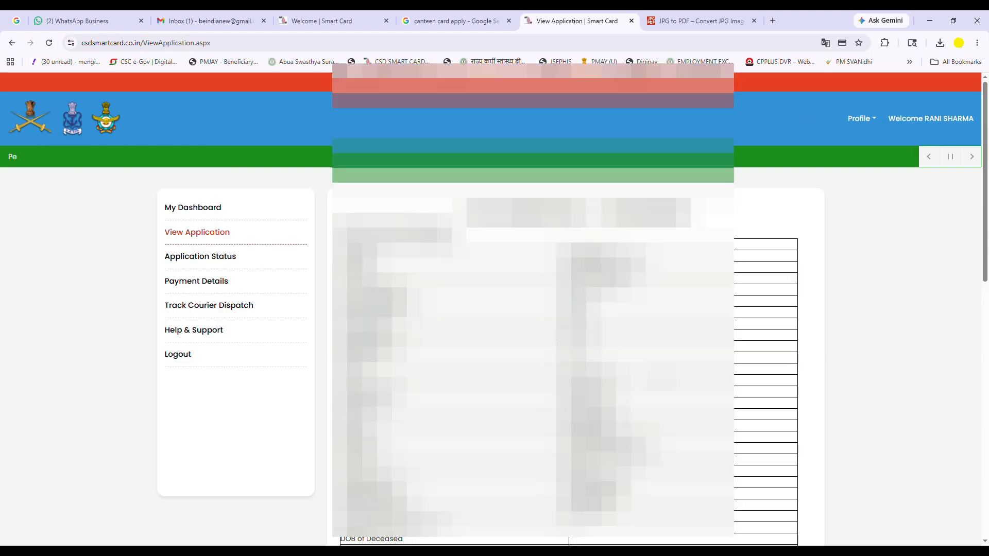
# Step: Print the application with custom page range 1-2, double-sided on both sides of the sheet
pyautogui.scroll(-8, 749, 407)
pyautogui.scroll(-3, 751, 402)
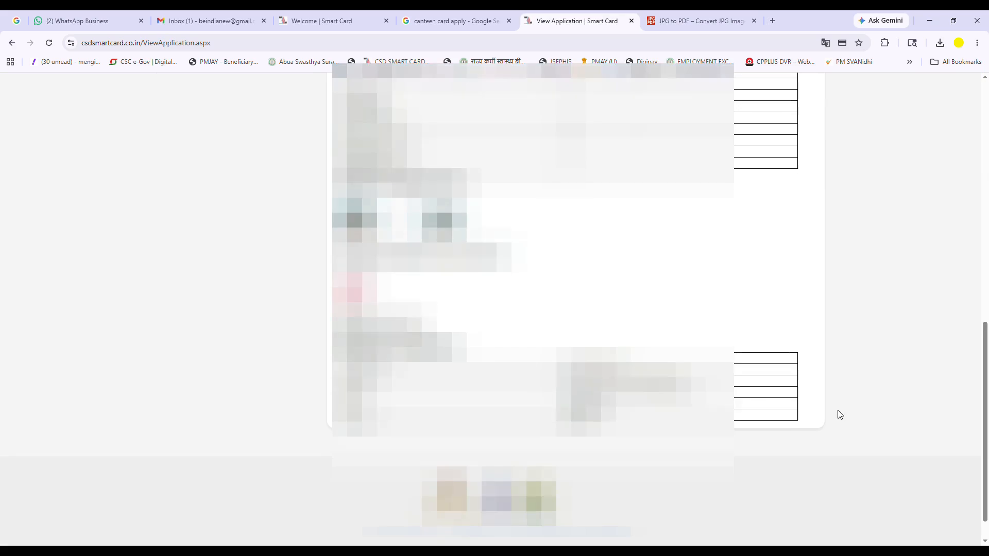
pyautogui.scroll(10, 844, 414)
pyautogui.hotkey('ctrl', 'p')
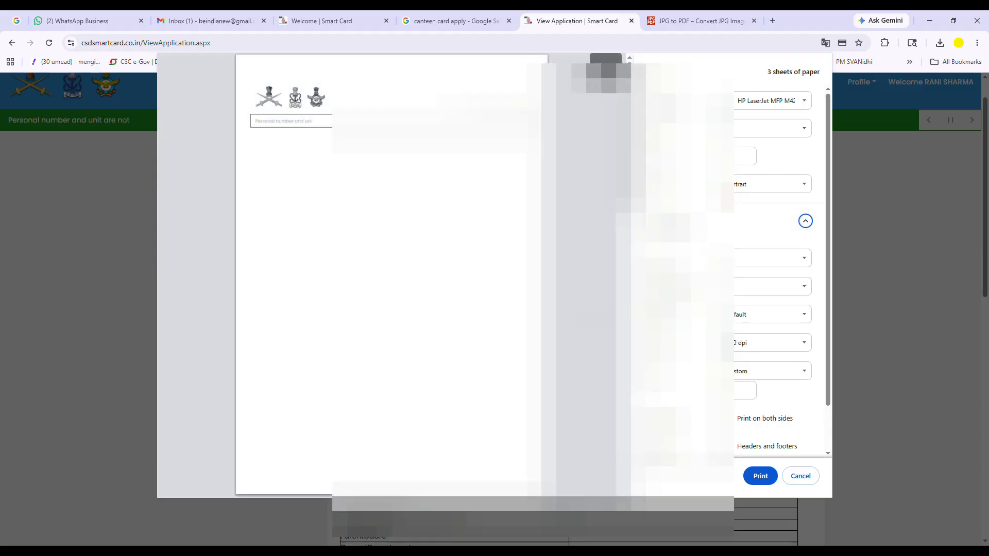
pyautogui.scroll(-10, 392, 273)
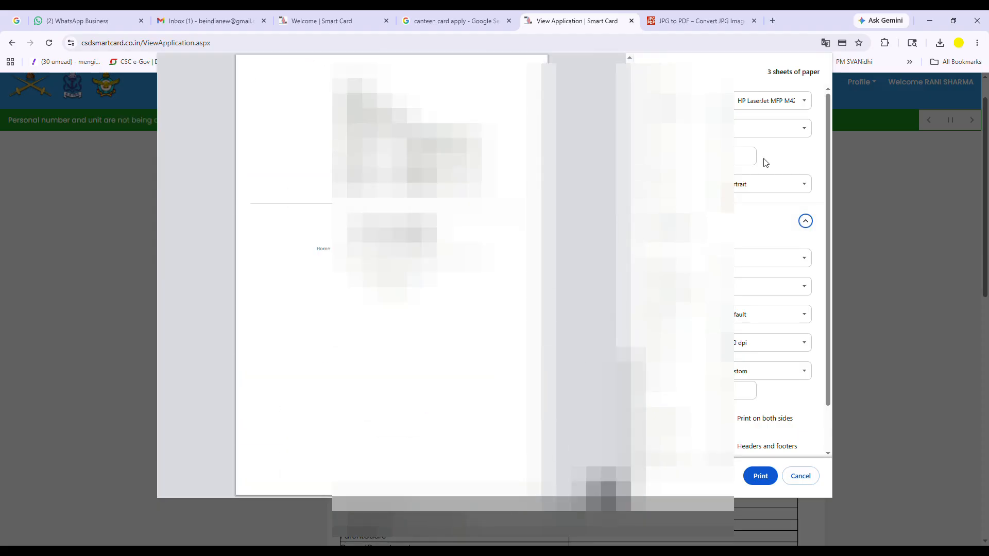
pyautogui.click(762, 133)
pyautogui.click(753, 187)
pyautogui.write('1-2')
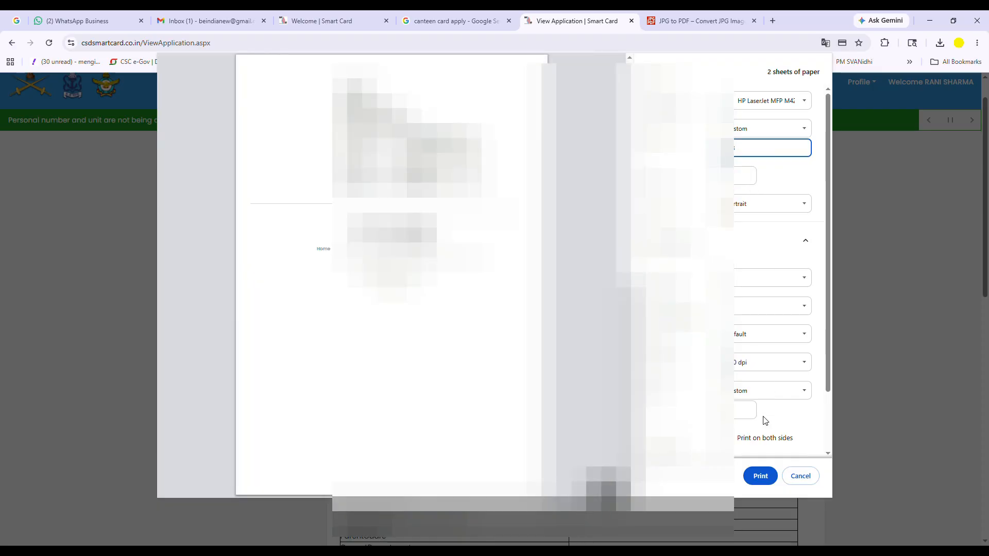
pyautogui.click(751, 440)
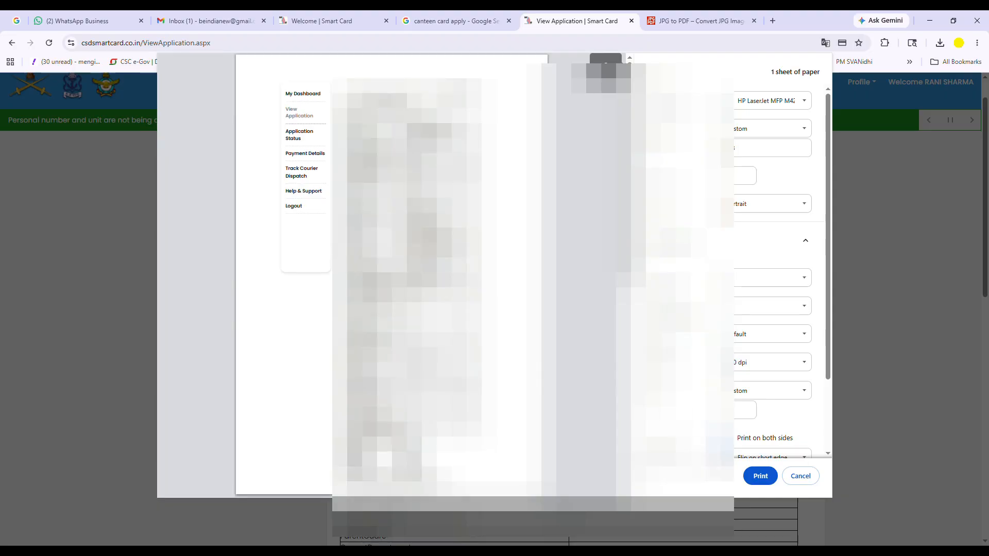
pyautogui.click(761, 476)
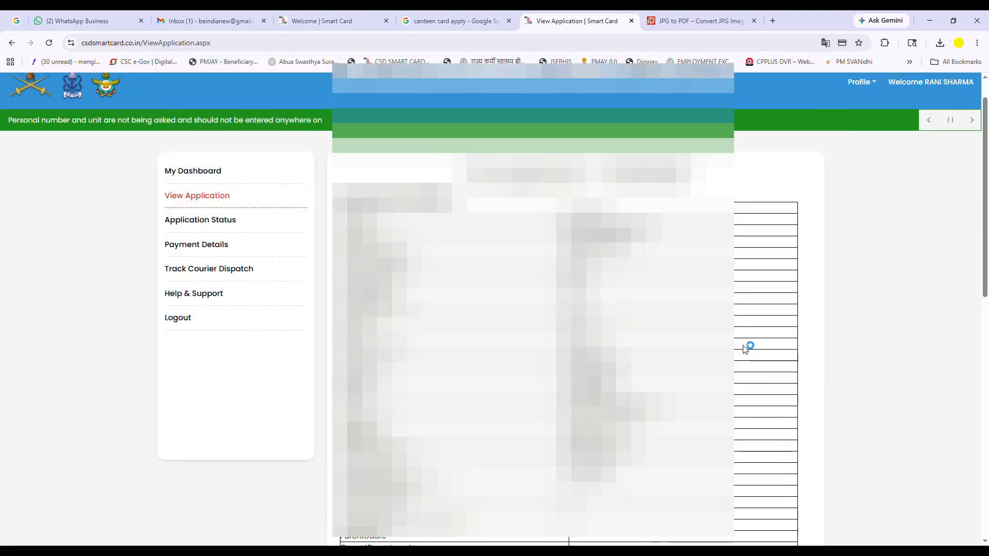